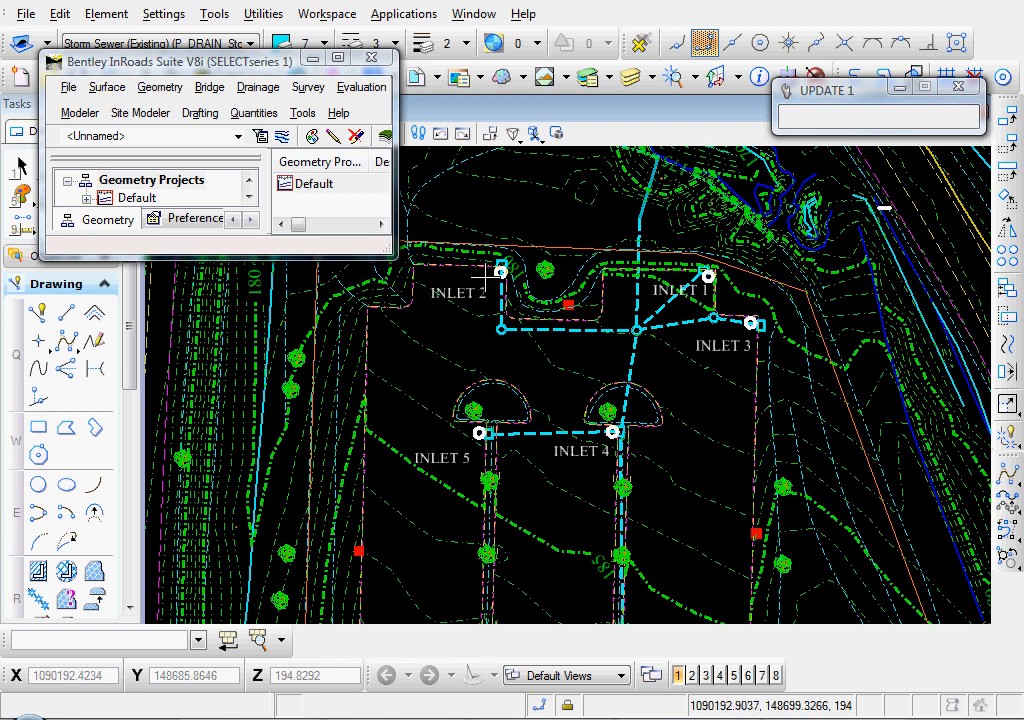
Make P_DRAIN_AreaP the active level so the drainage area boundaries are displayed in View 1
click(631, 77)
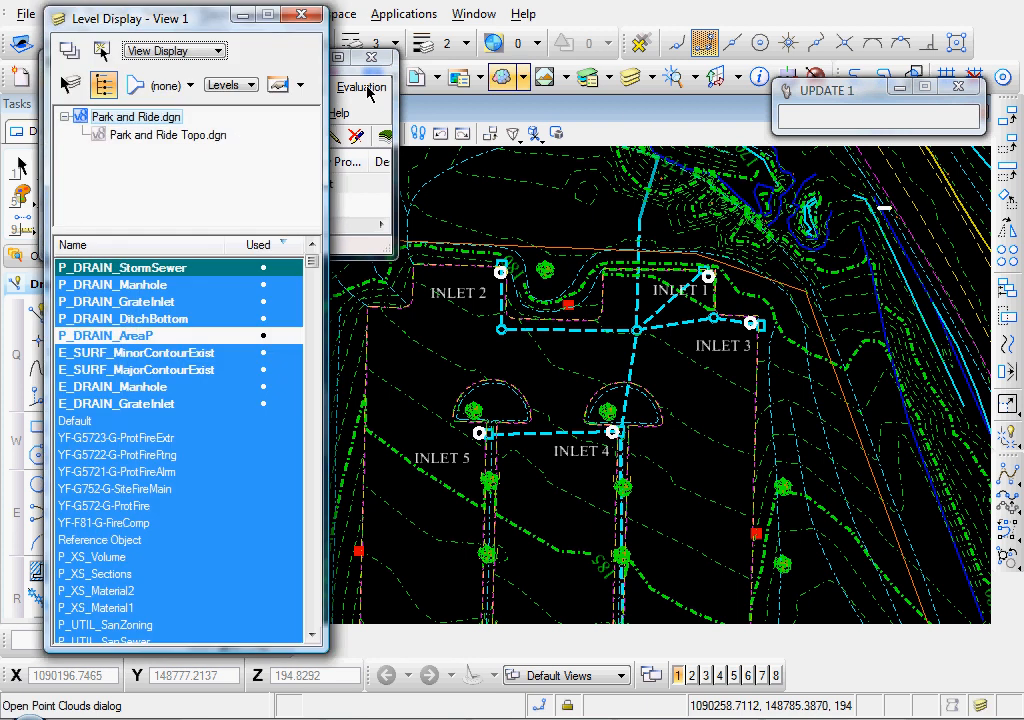
click(105, 336)
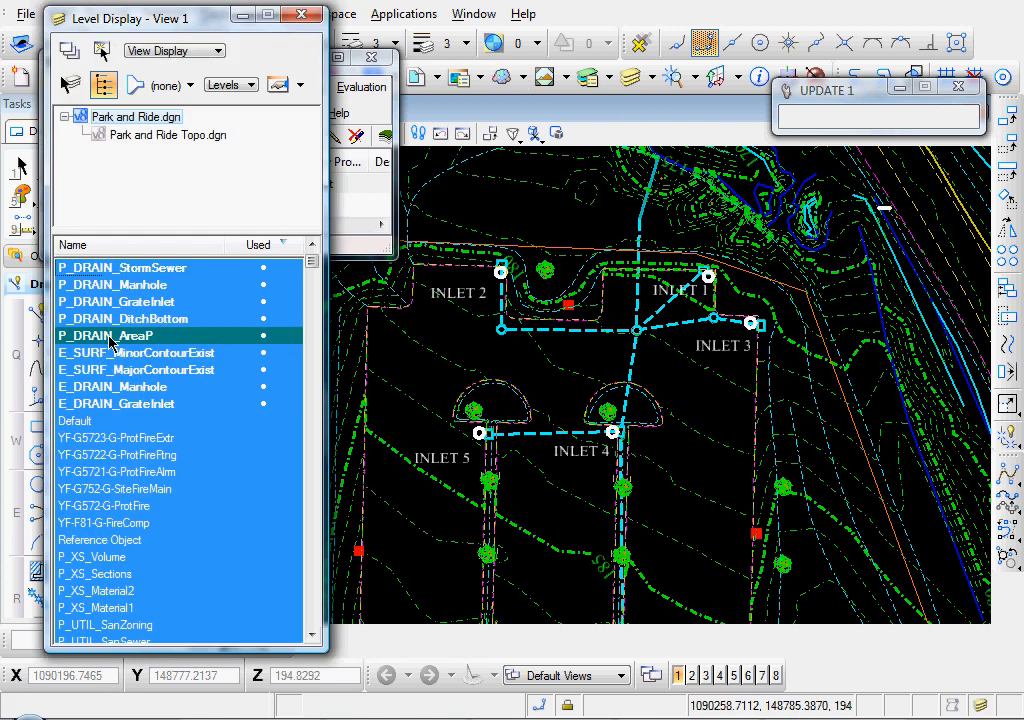
click(301, 14)
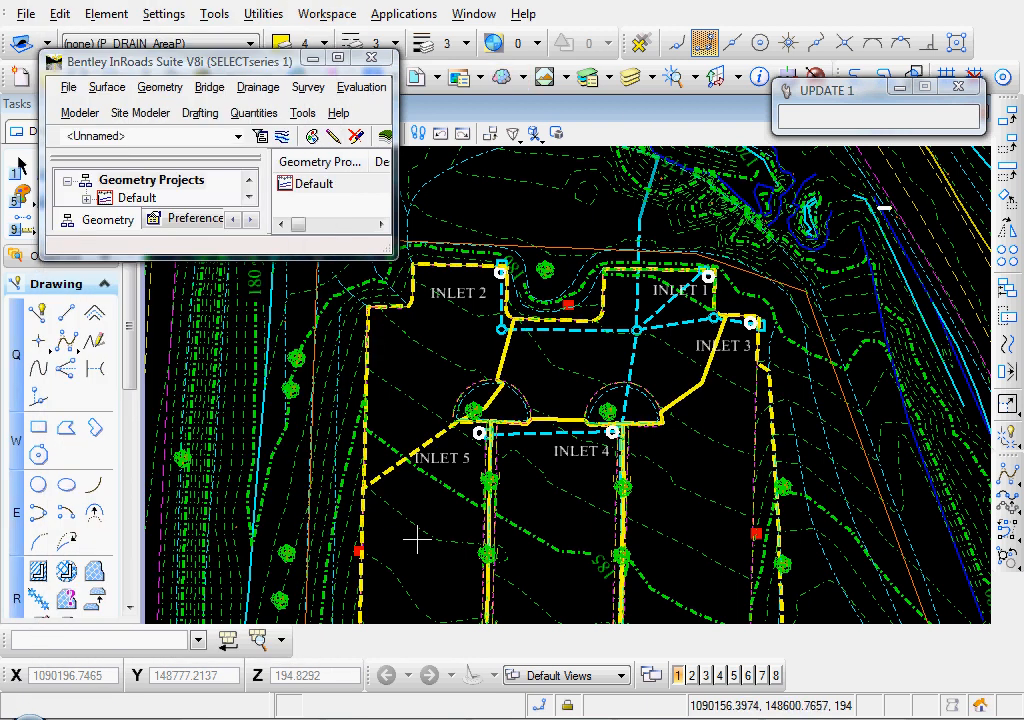
Display the source area draining to Inlet 6 on the Park and Ride surface with Process Ponds off
mouse_move(424, 566)
middle_down()
mouse_move(471, 343)
mouse_move(496, 483)
mouse_move(512, 430)
mouse_move(494, 350)
middle_up()
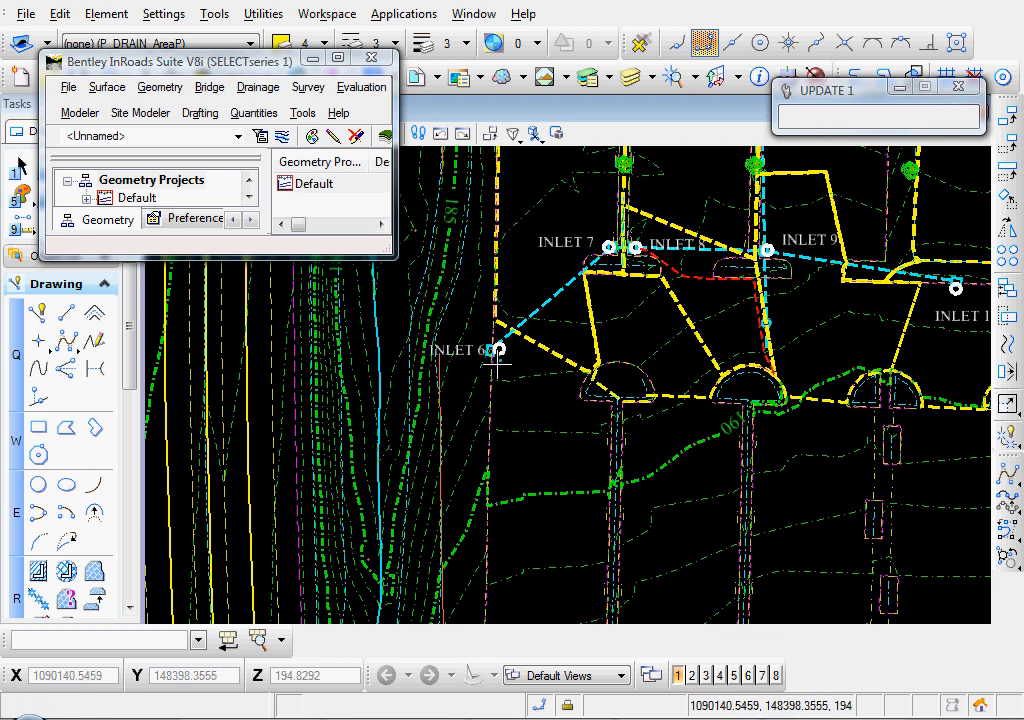
scroll(494, 350, up, 3)
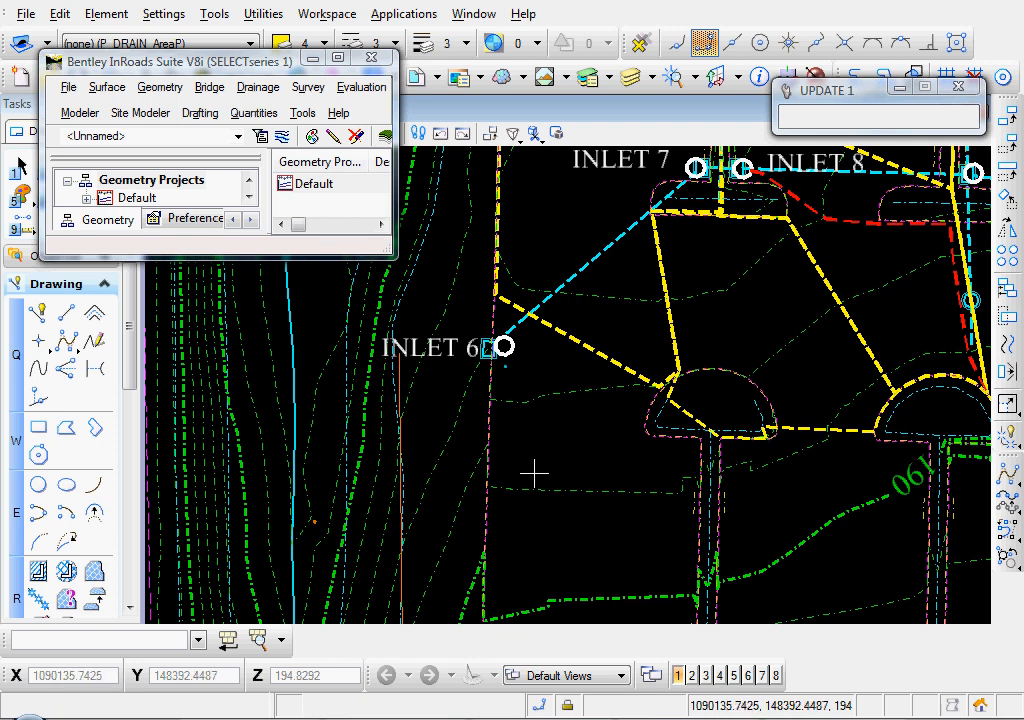
scroll(549, 418, down, 2)
scroll(555, 444, down, 2)
middle_drag(555, 446, 555, 293)
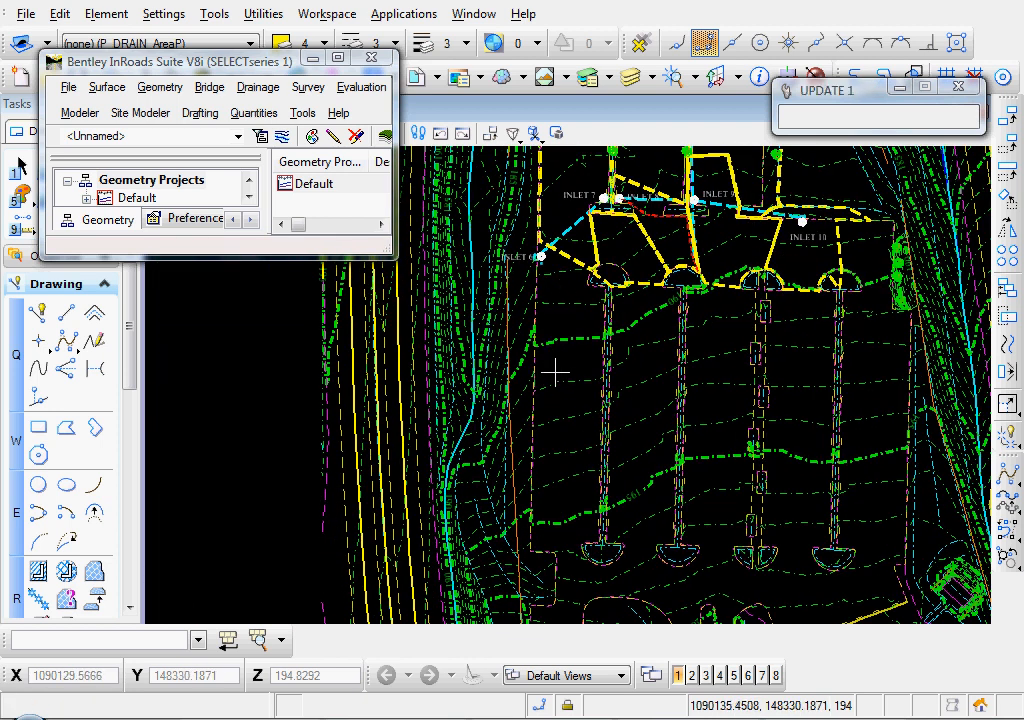
middle_drag(555, 361, 555, 290)
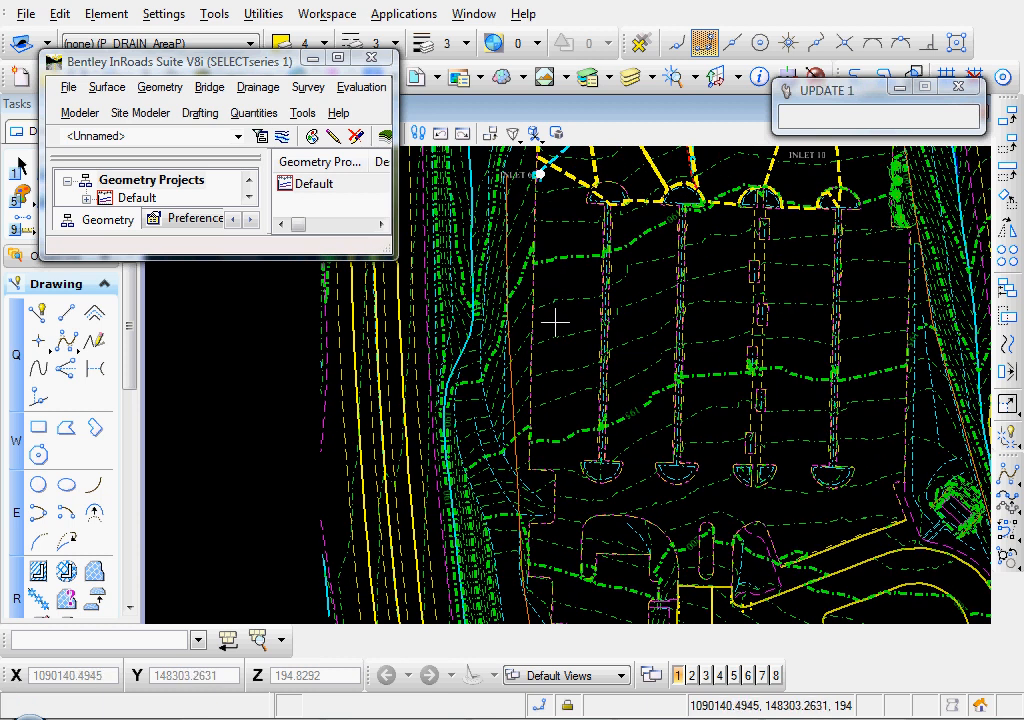
click(360, 88)
mouse_move(378, 178)
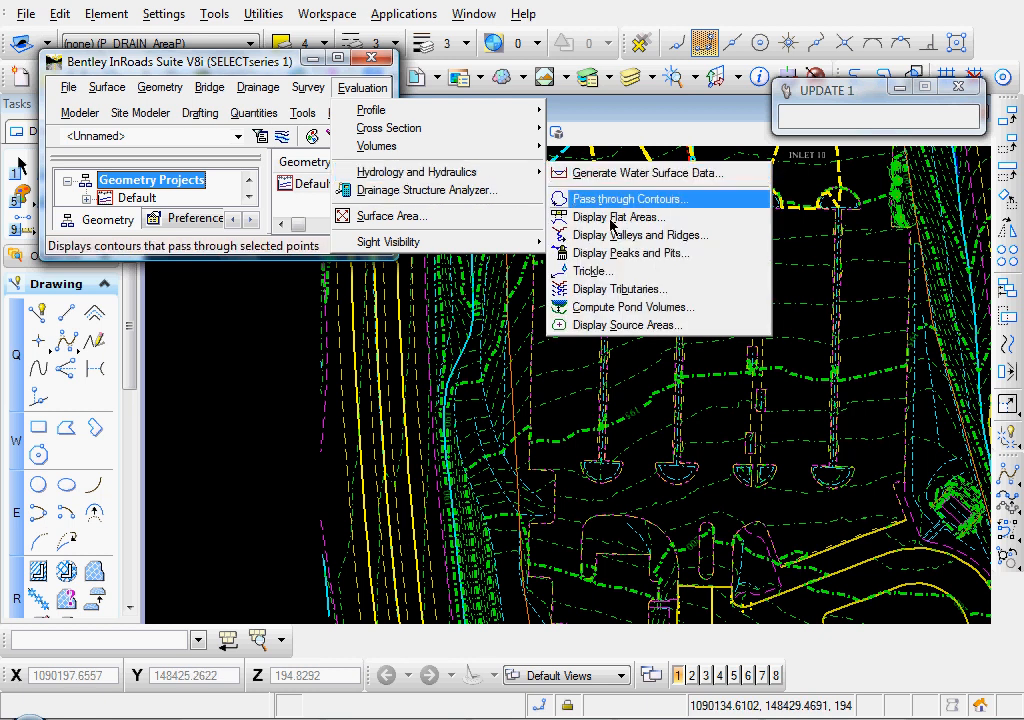
click(604, 326)
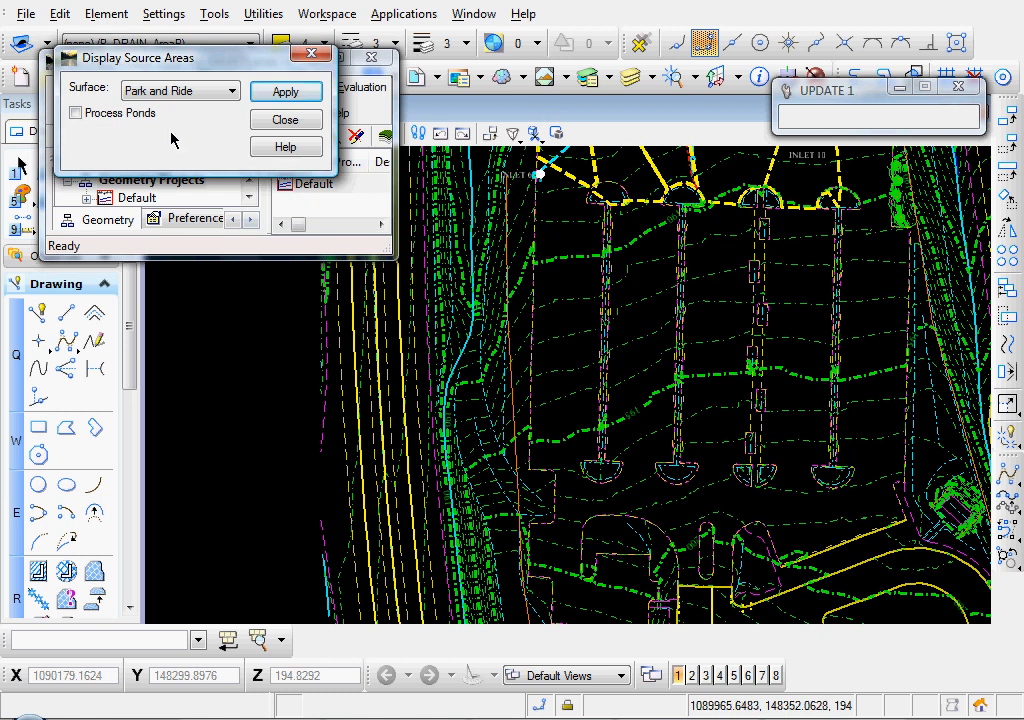
click(190, 92)
click(184, 91)
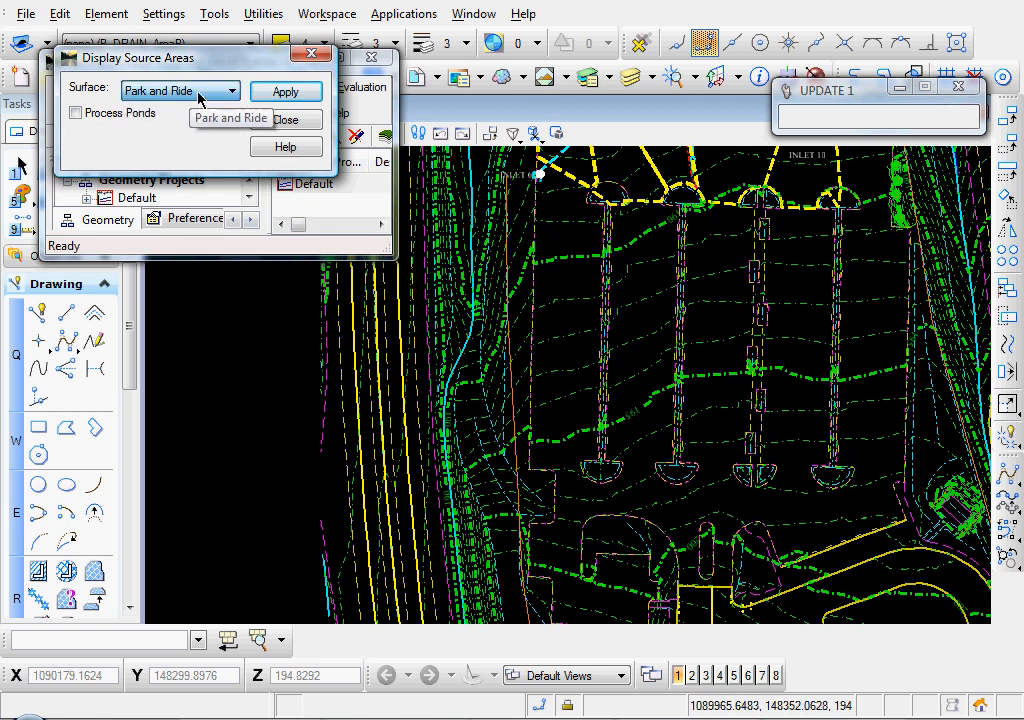
click(283, 92)
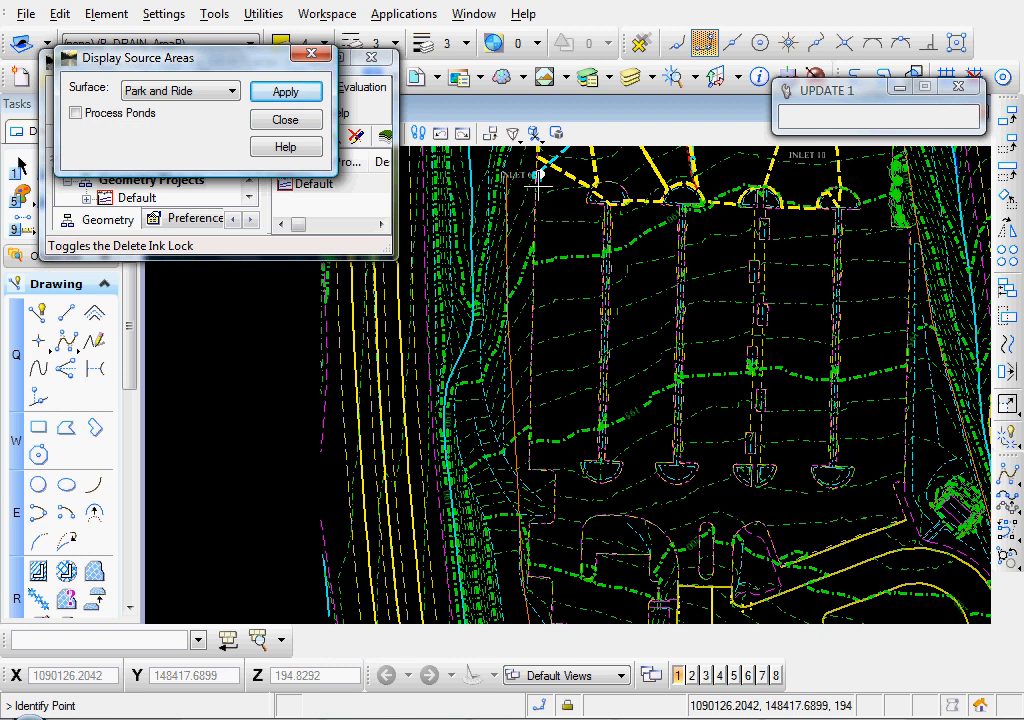
scroll(540, 185, up, 2)
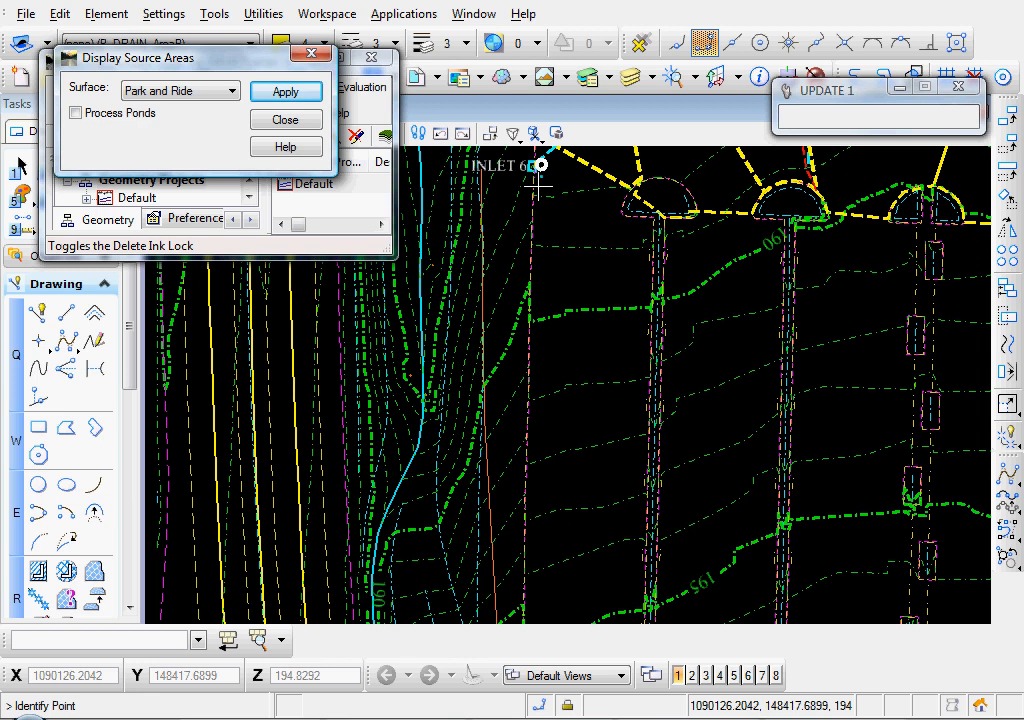
scroll(540, 165, down, 2)
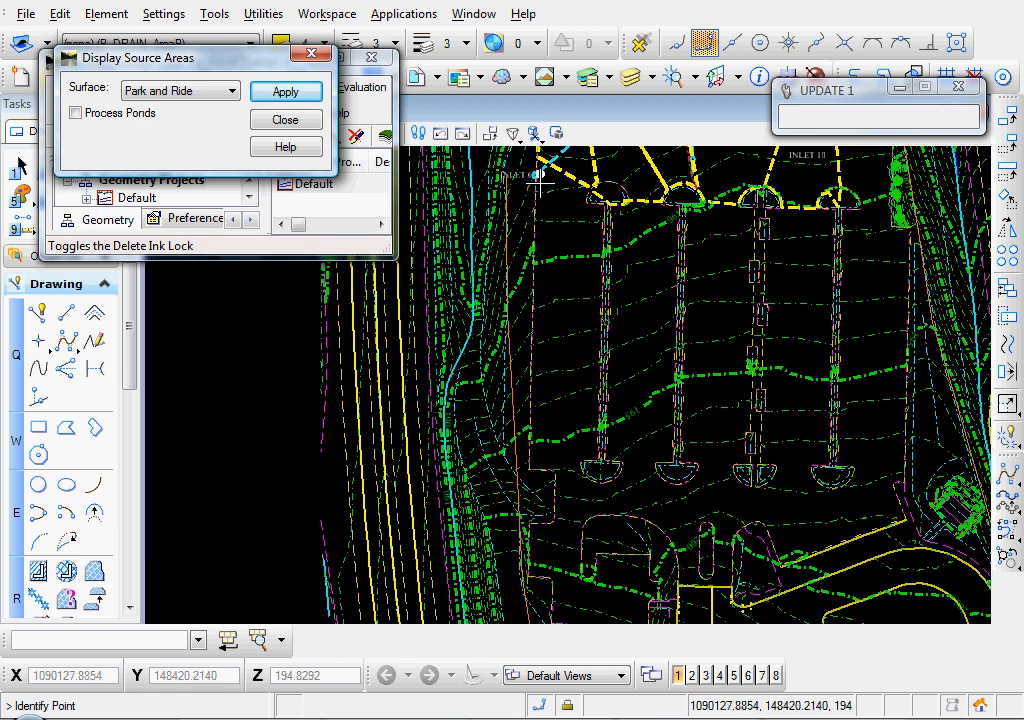
click(540, 183)
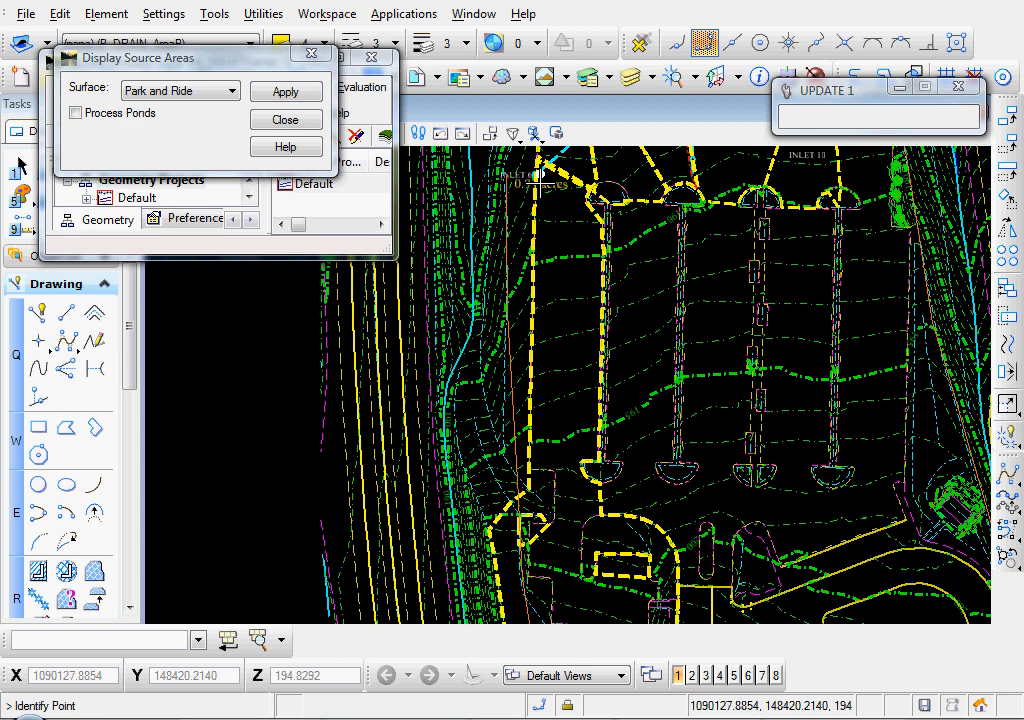
mouse_move(560, 393)
middle_down()
mouse_move(555, 405)
mouse_move(546, 310)
mouse_move(555, 299)
middle_up()
click(297, 119)
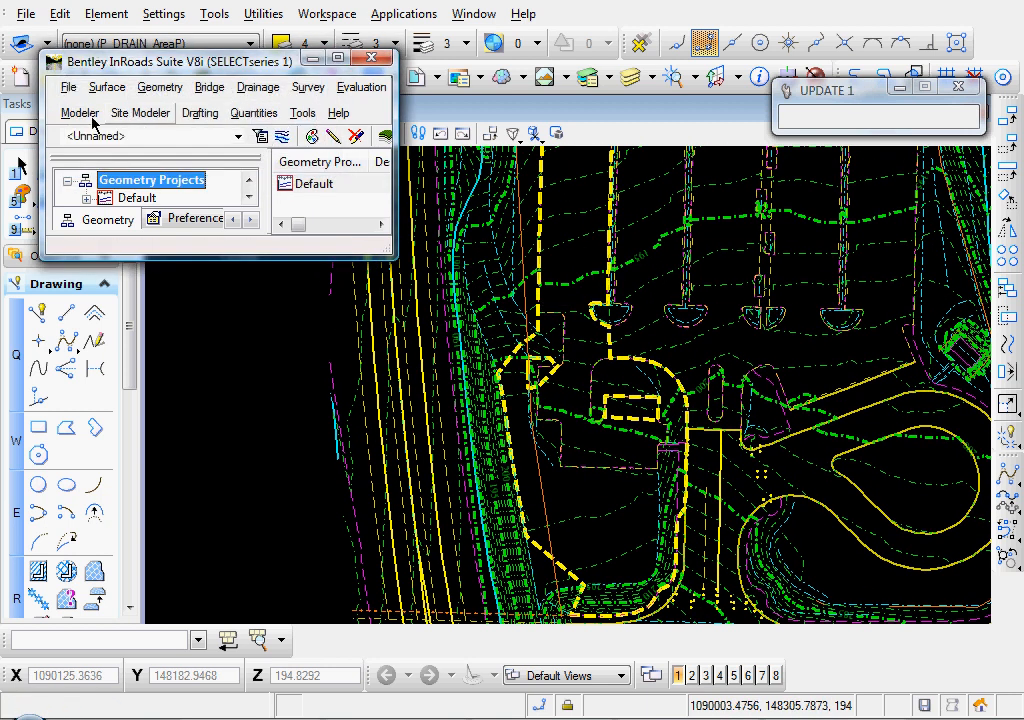
Examine the source area boundary and acreage label for Inlet 6 and the neighbouring drainage areas of Inlets 7 to 10
click(20, 164)
scroll(530, 338, up, 5)
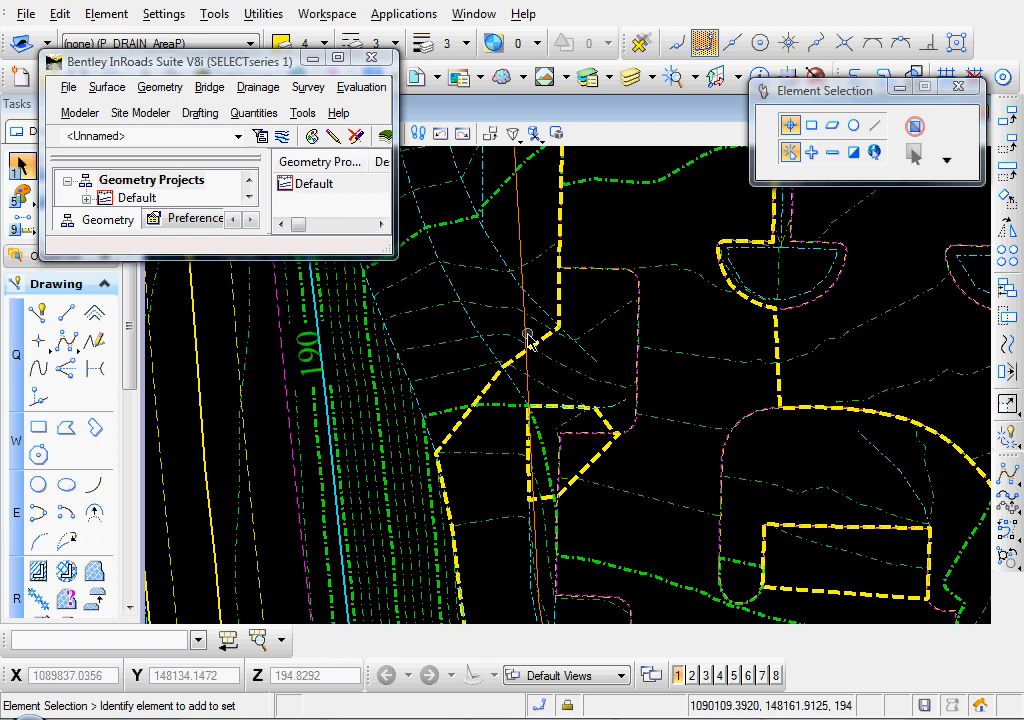
scroll(530, 340, down, 3)
scroll(507, 462, down, 2)
mouse_move(728, 564)
middle_down()
mouse_move(654, 494)
mouse_move(562, 441)
mouse_move(560, 391)
mouse_move(592, 272)
mouse_move(572, 372)
mouse_move(576, 526)
middle_up()
scroll(585, 261, down, 2)
mouse_move(585, 261)
middle_down()
mouse_move(583, 251)
mouse_move(580, 514)
middle_up()
scroll(576, 268, up, 3)
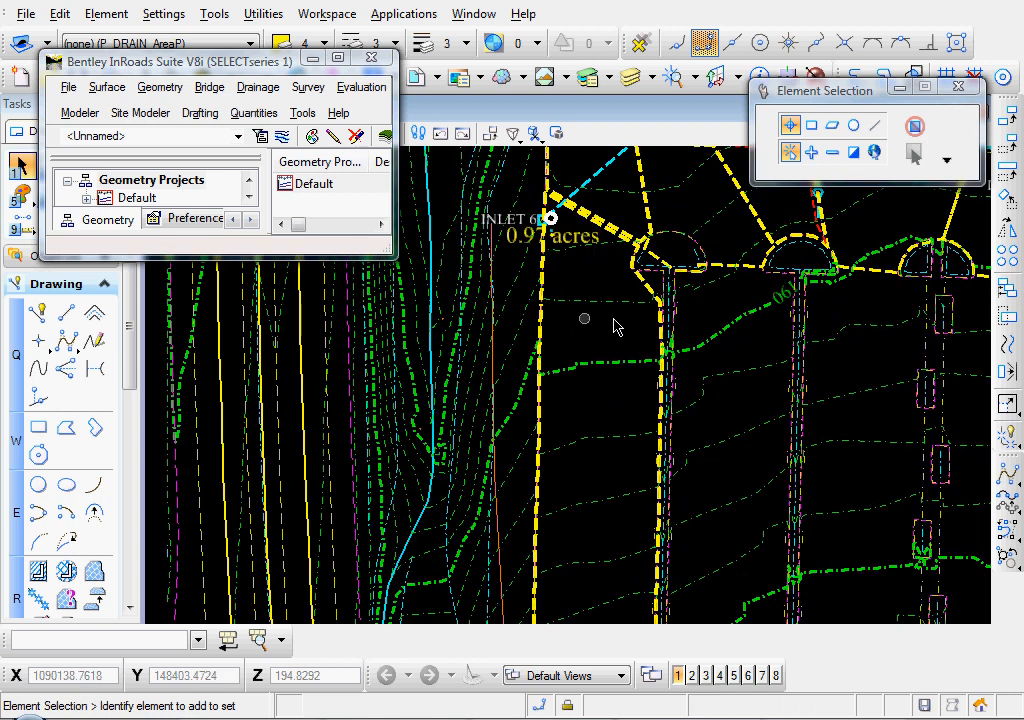
mouse_move(615, 327)
middle_down()
mouse_move(649, 343)
mouse_move(498, 393)
mouse_move(489, 425)
middle_up()
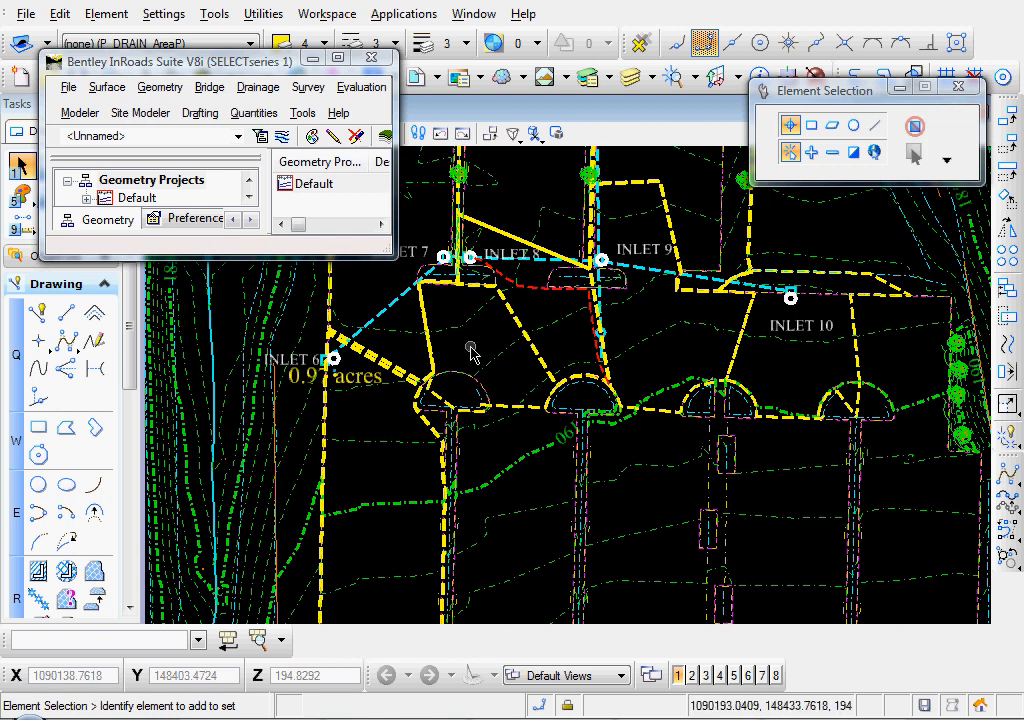
mouse_move(472, 355)
middle_down()
mouse_move(489, 386)
mouse_move(557, 407)
middle_up()
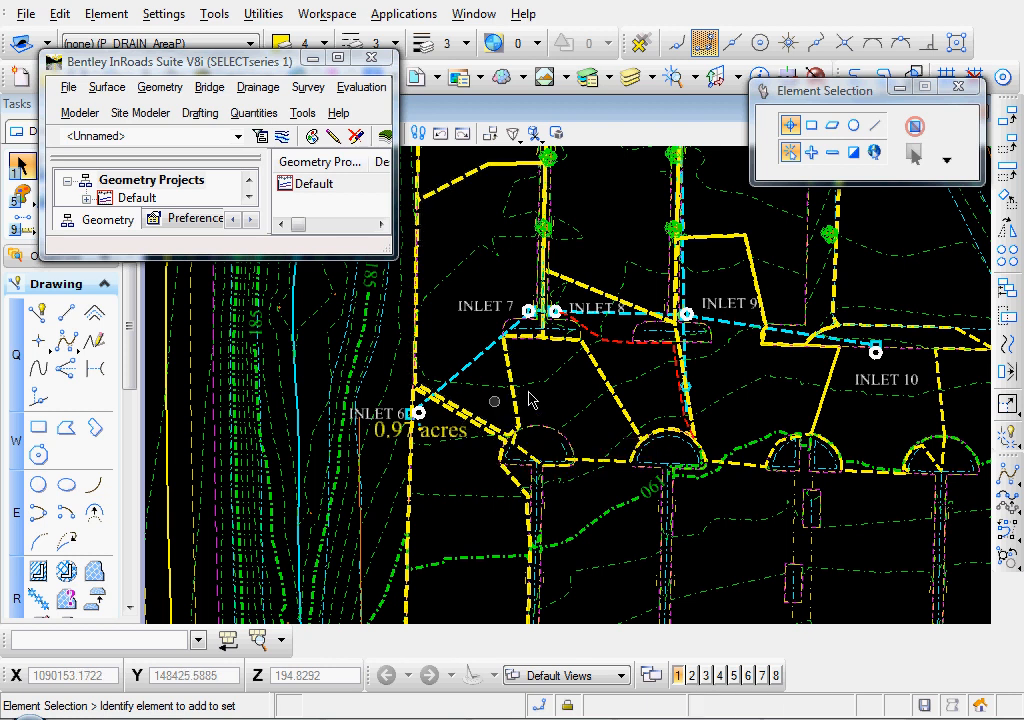
scroll(582, 405, up, 2)
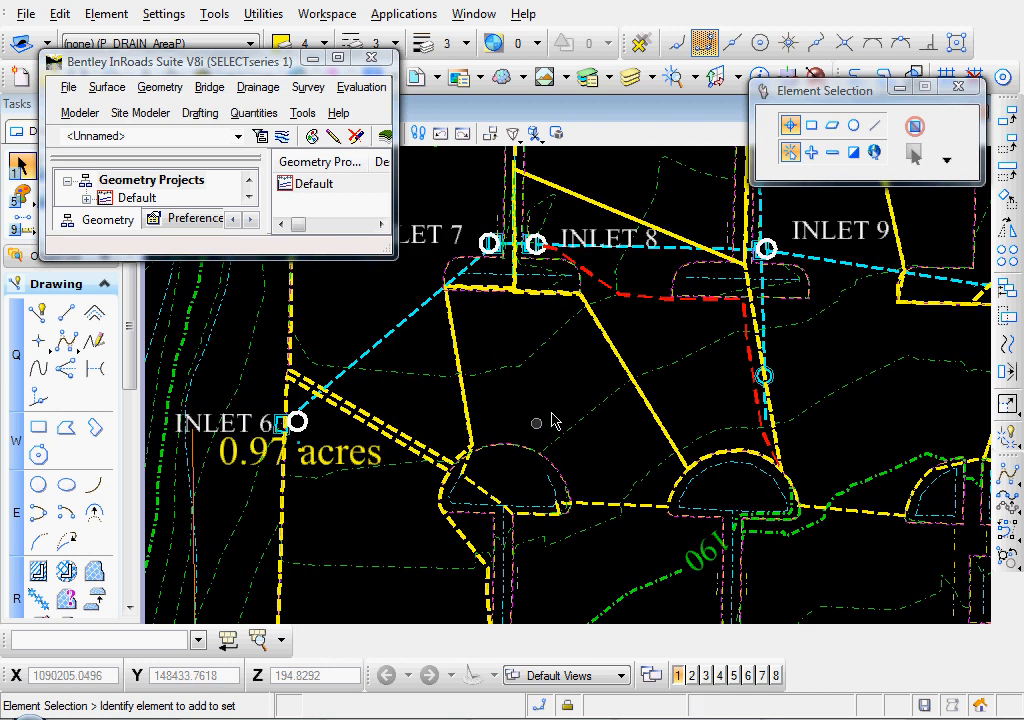
mouse_move(576, 379)
middle_down()
mouse_move(533, 398)
mouse_move(525, 420)
middle_up()
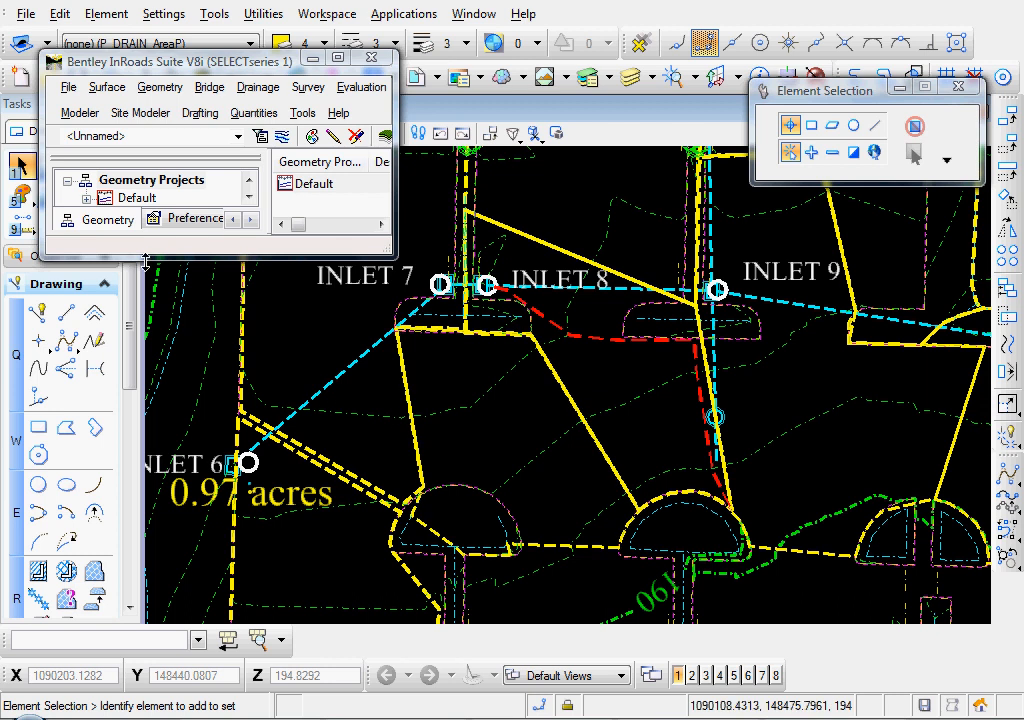
Open Compute Flow and review the IDF rainfall data file in its area drainage options
click(259, 88)
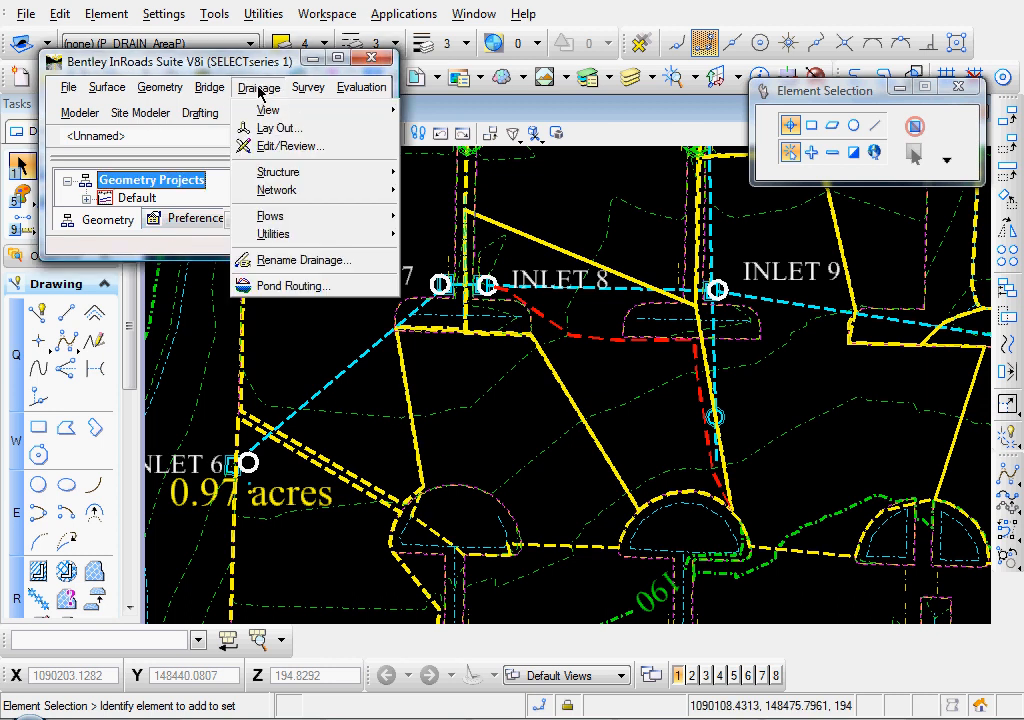
mouse_move(276, 214)
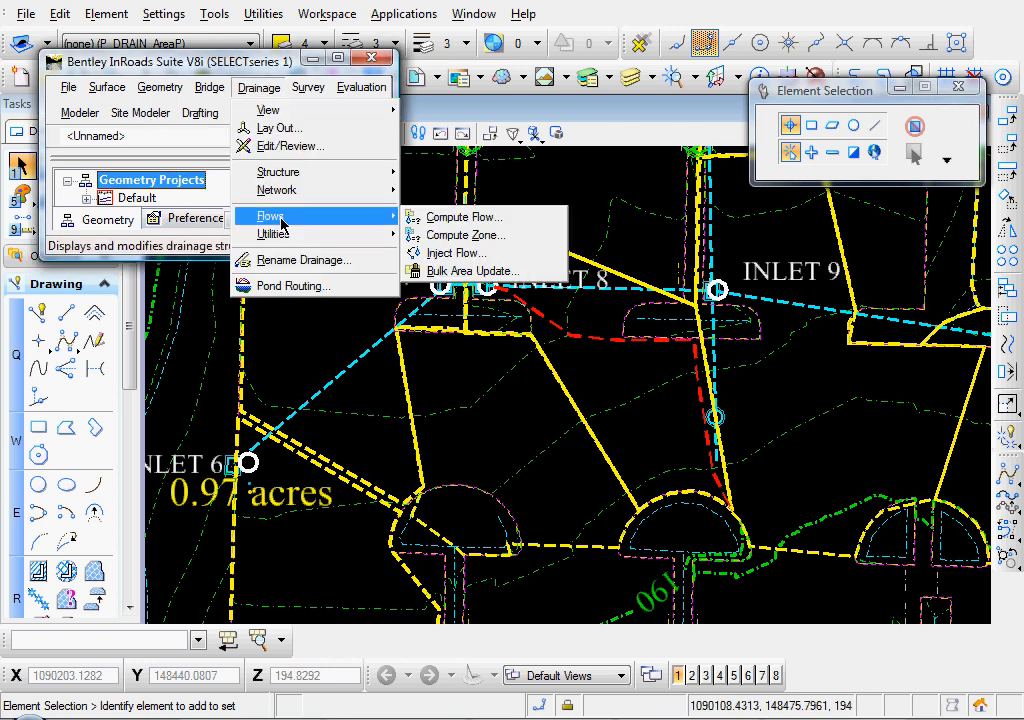
click(416, 217)
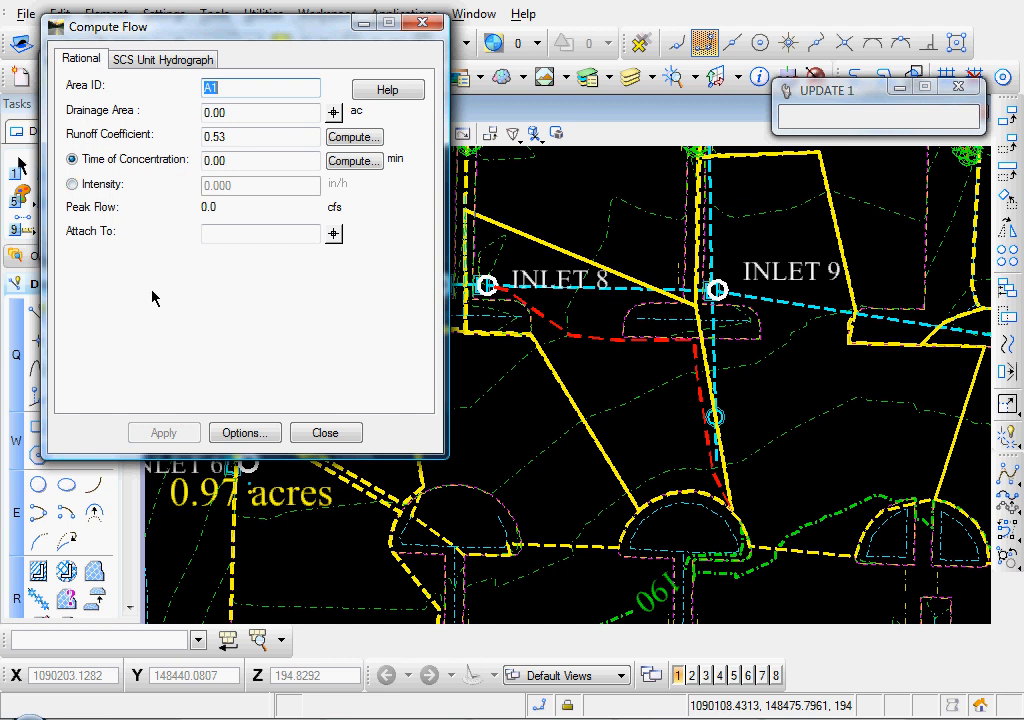
click(245, 433)
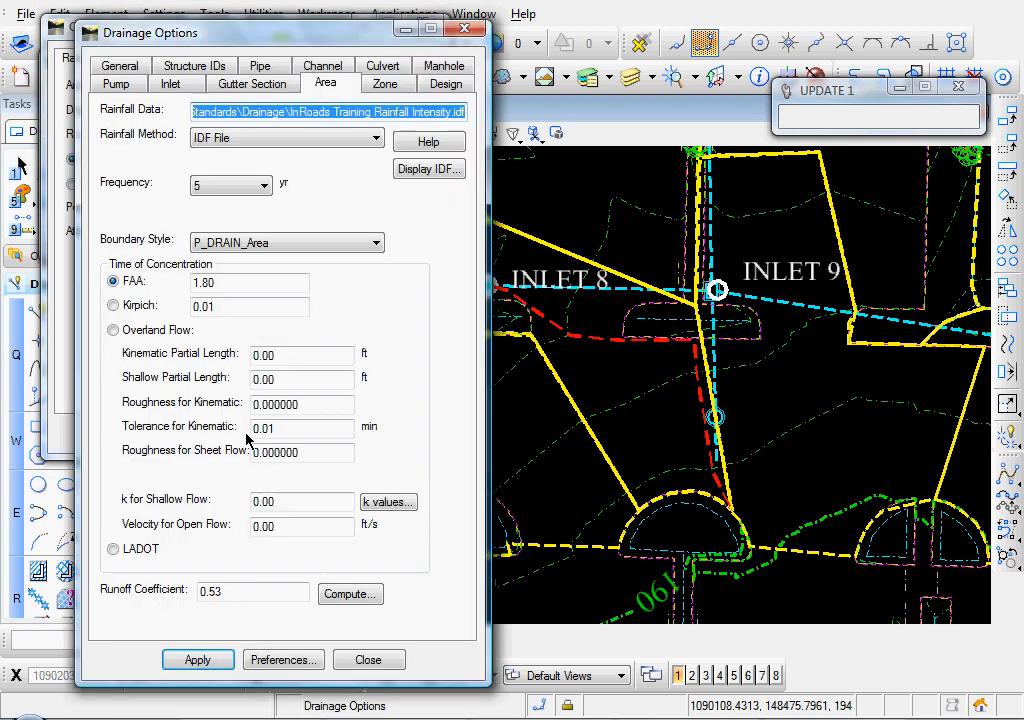
click(292, 112)
drag(383, 111, 489, 118)
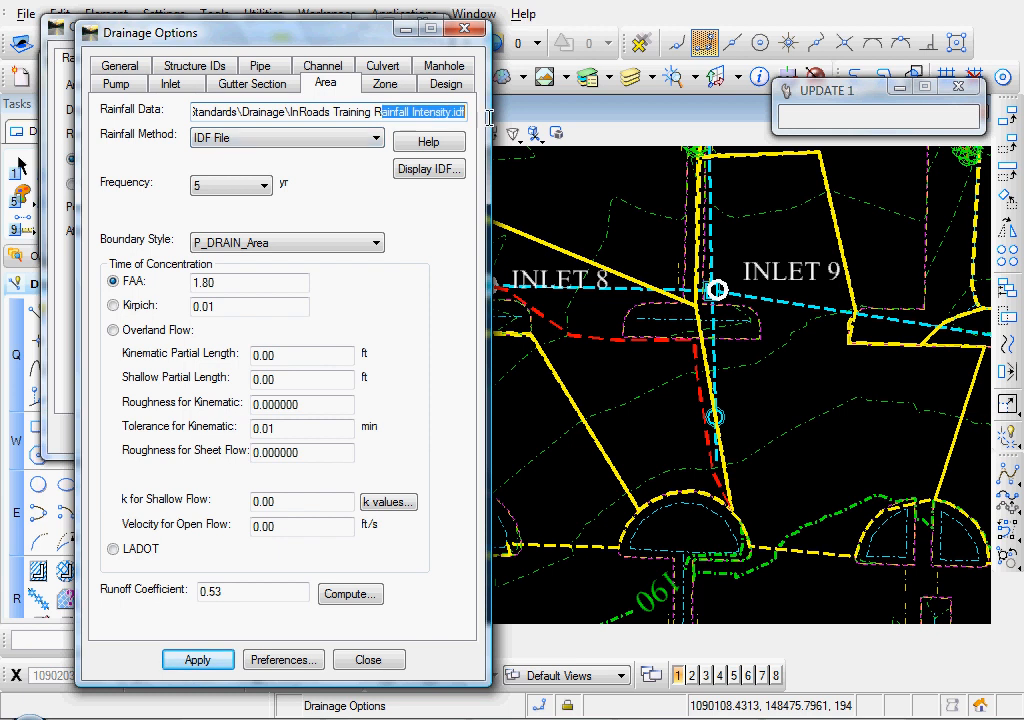
click(359, 114)
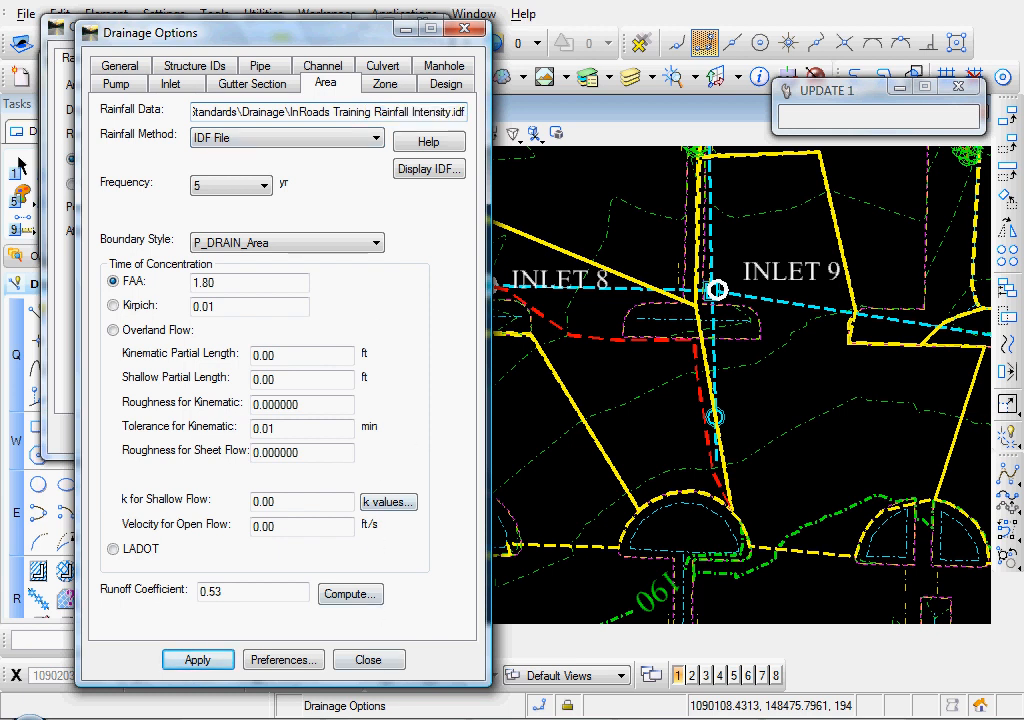
Switch to the open Rainfall Intensity.idf text file and examine its storm frequencies and intensity values by duration
key(alt+Tab)
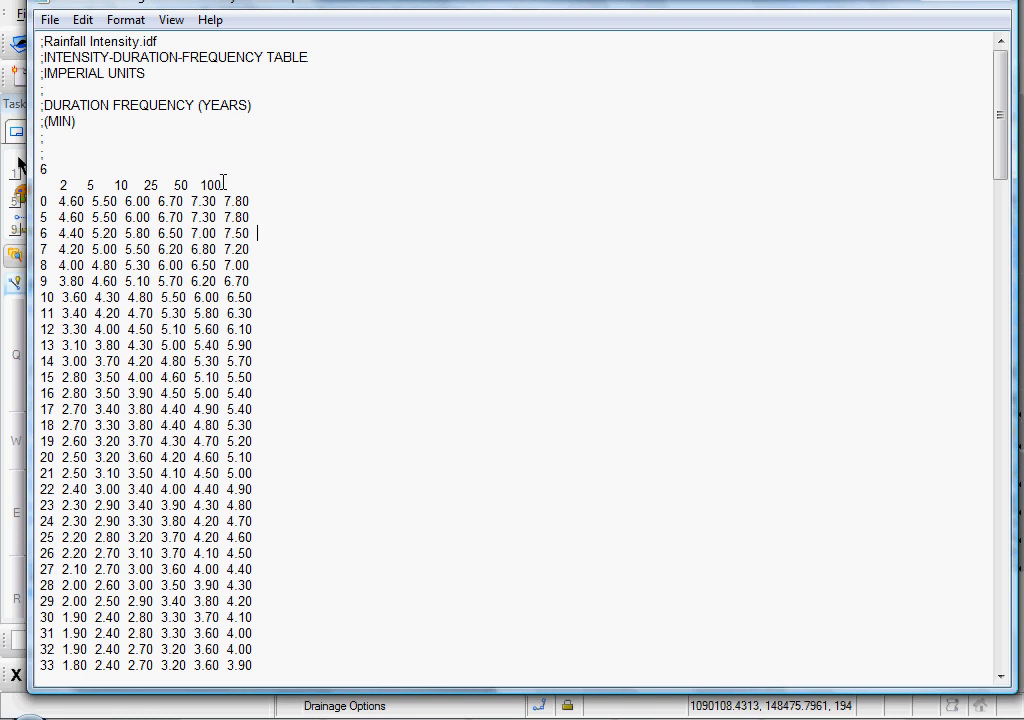
drag(224, 182, 52, 185)
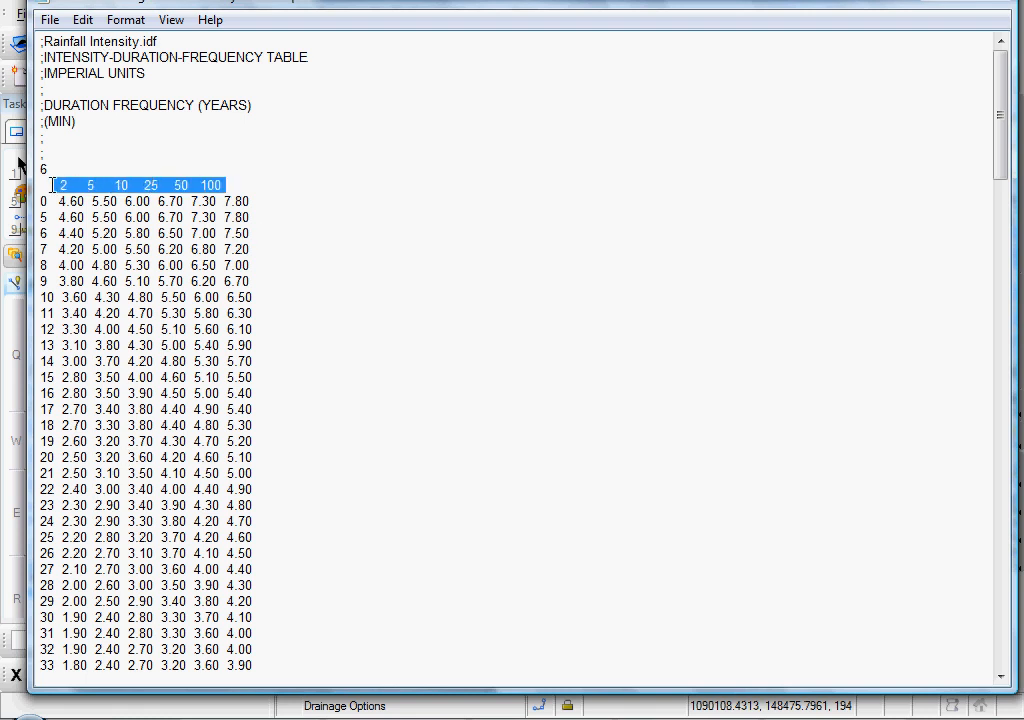
click(128, 281)
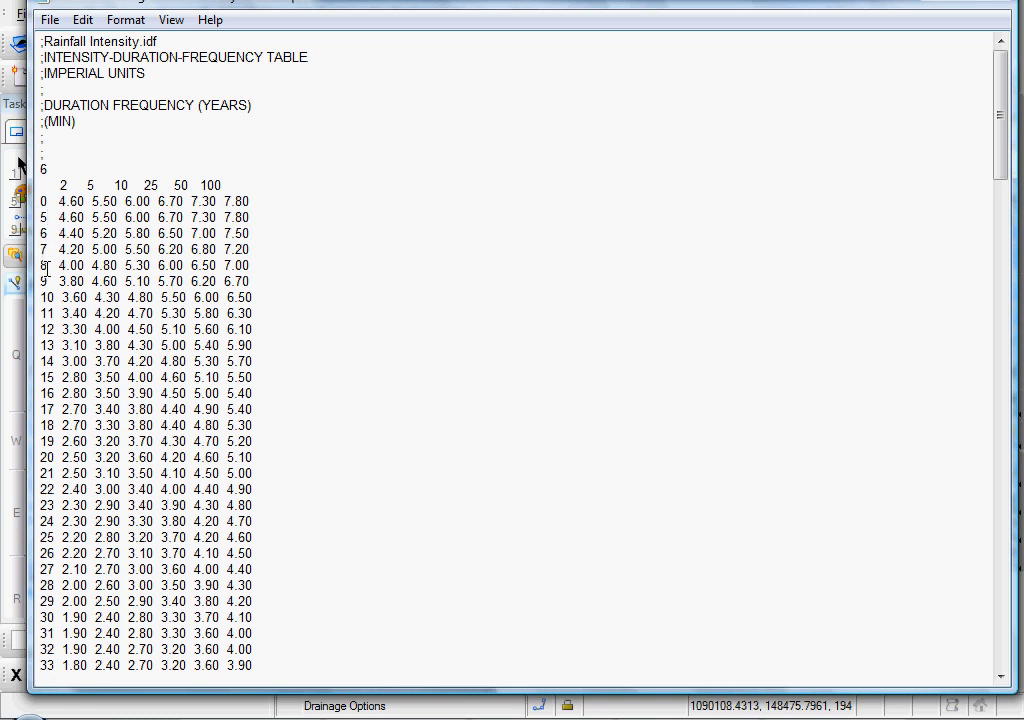
drag(183, 281, 186, 568)
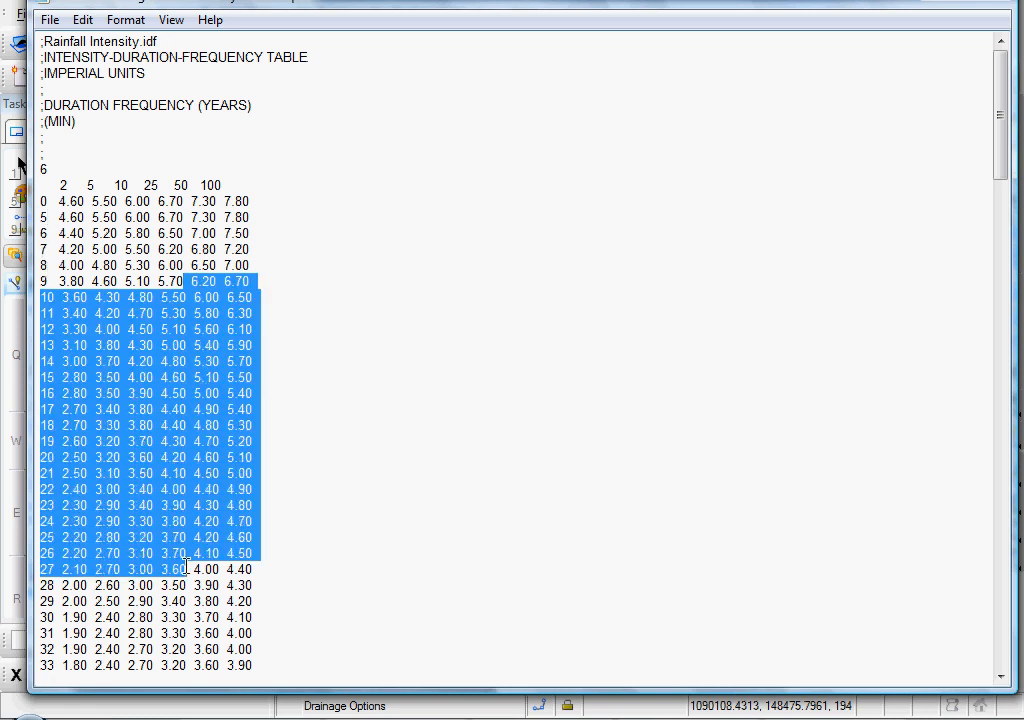
click(162, 489)
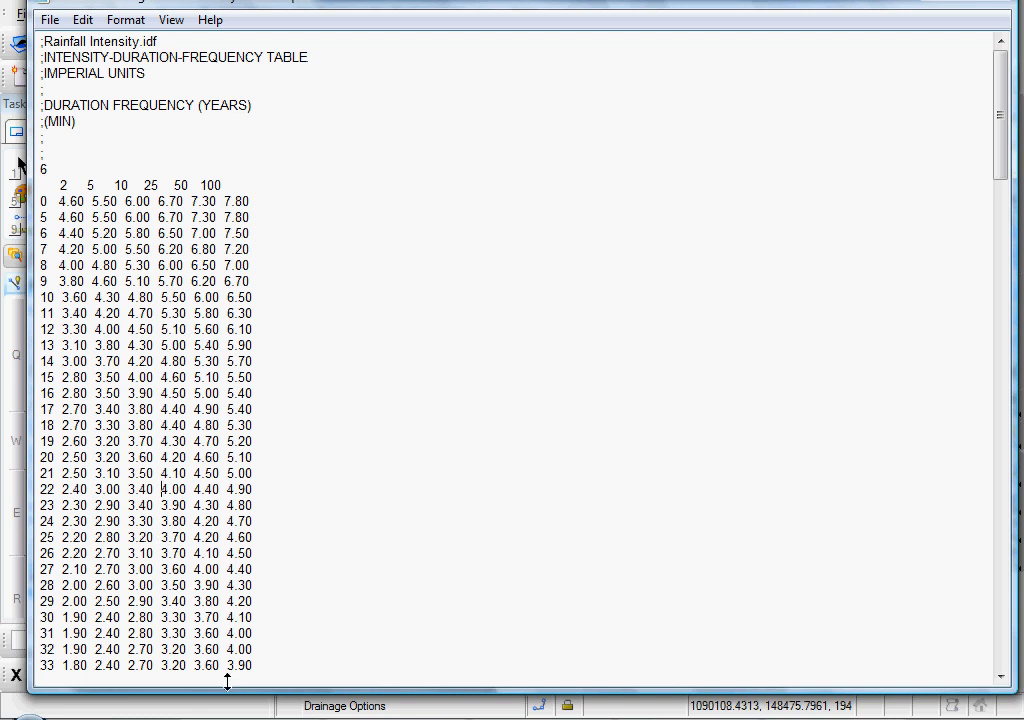
Return to the Drainage Options and close them, repositioning the Compute Flow dialog
click(688, 716)
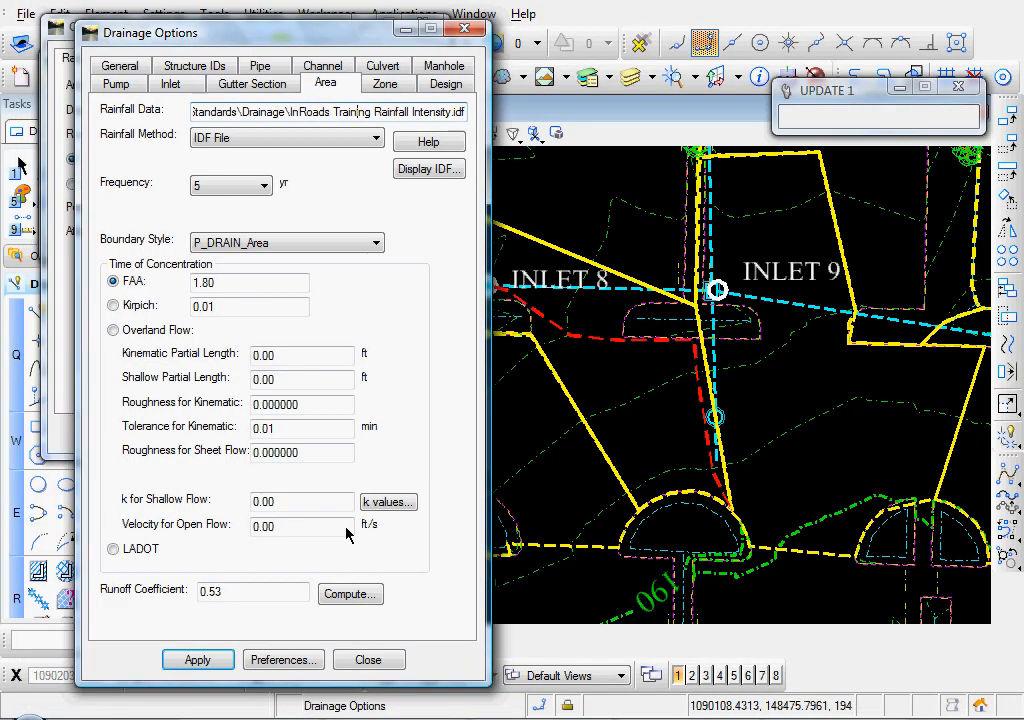
click(367, 661)
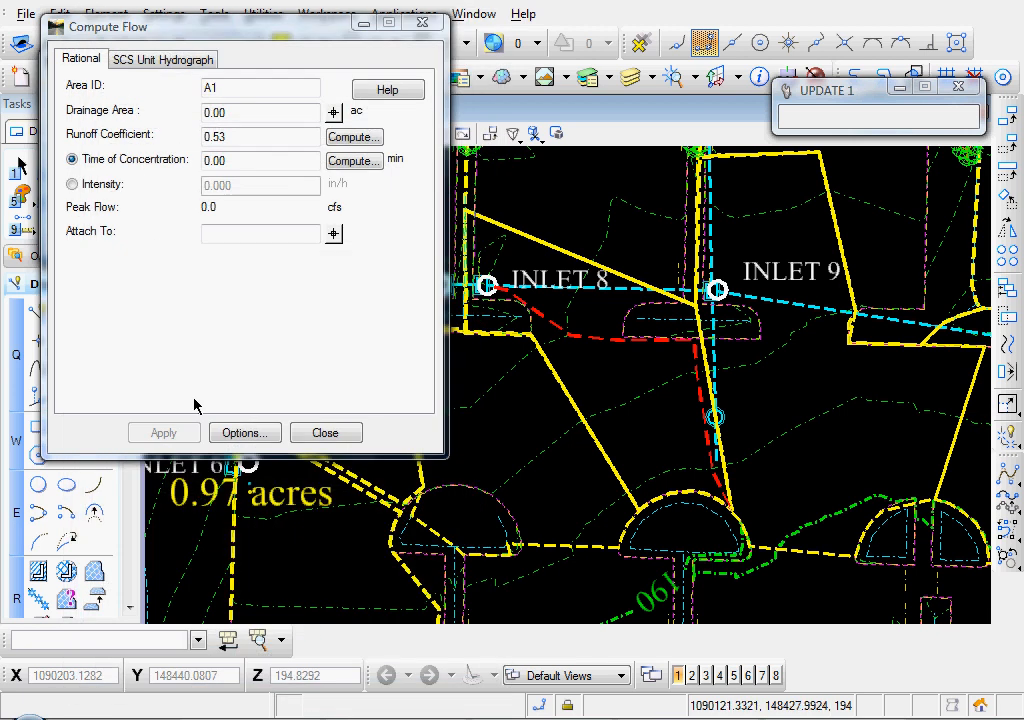
drag(130, 35, 176, 119)
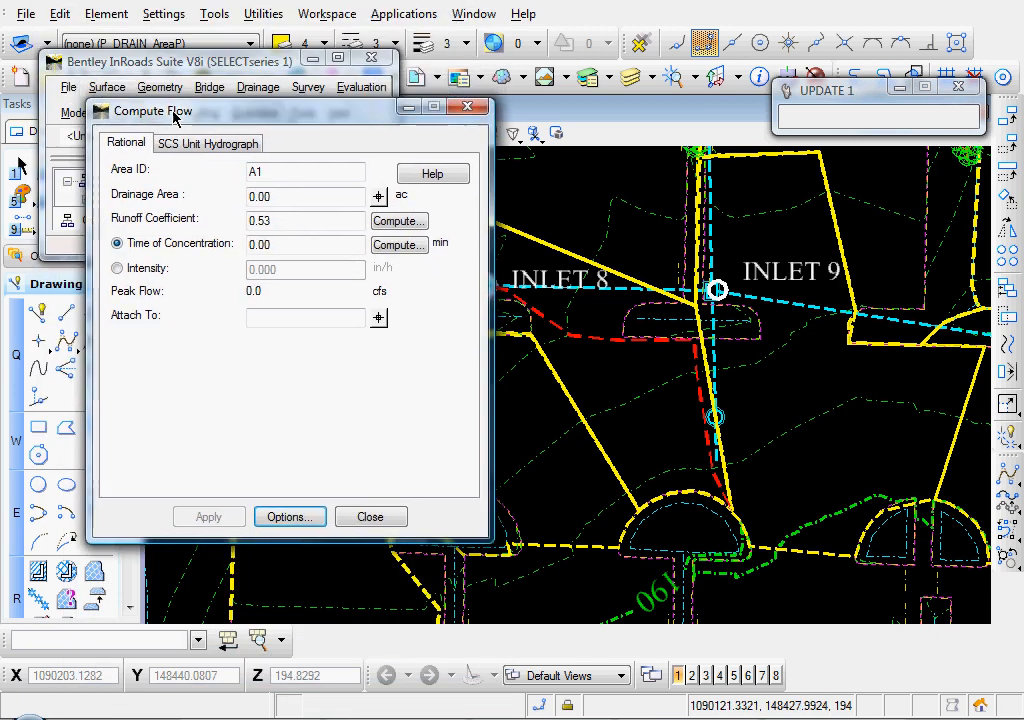
Open the project defaults, examine the Rainfall Data (*.idf) path to its file name, and close them
drag(157, 70, 158, 60)
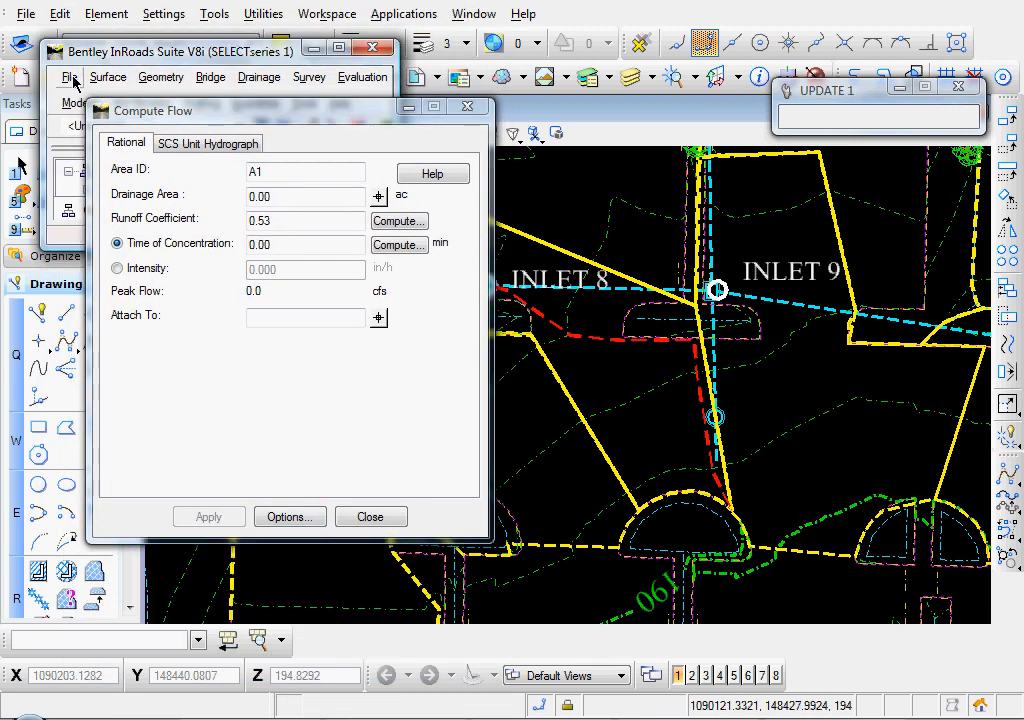
click(69, 78)
click(105, 189)
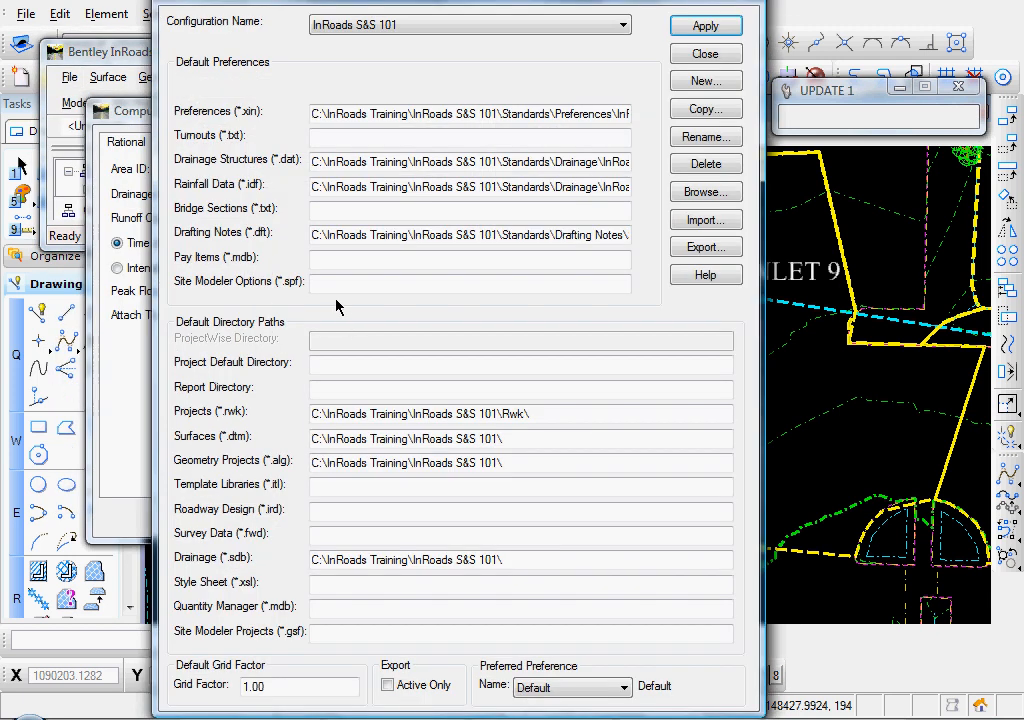
click(388, 186)
drag(555, 187, 586, 187)
drag(655, 185, 687, 185)
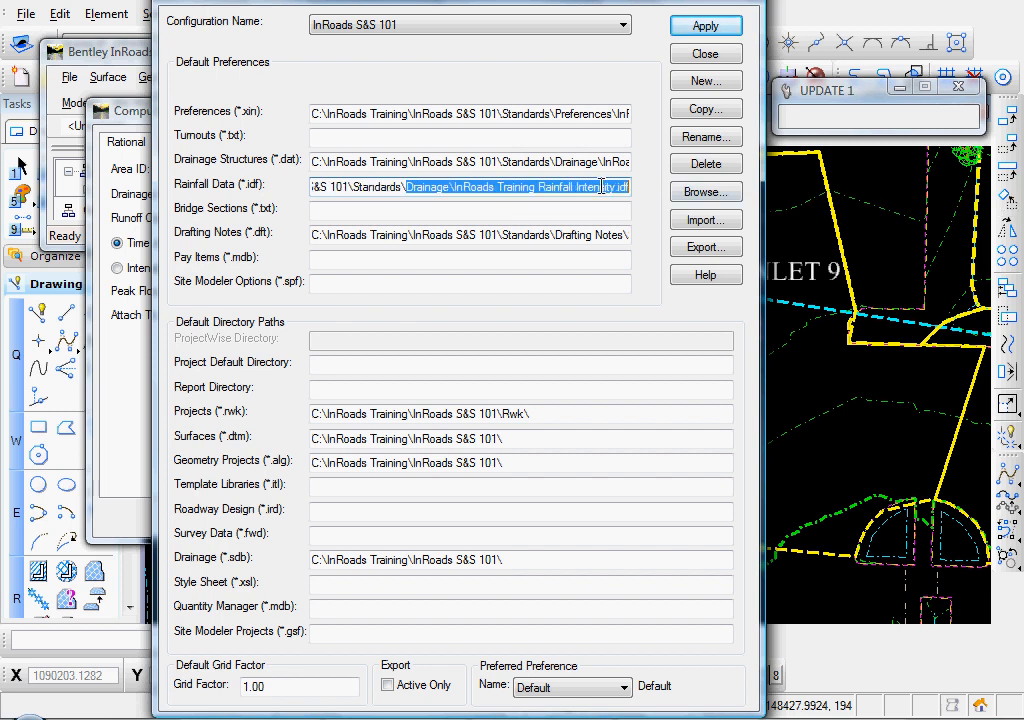
click(579, 186)
click(704, 55)
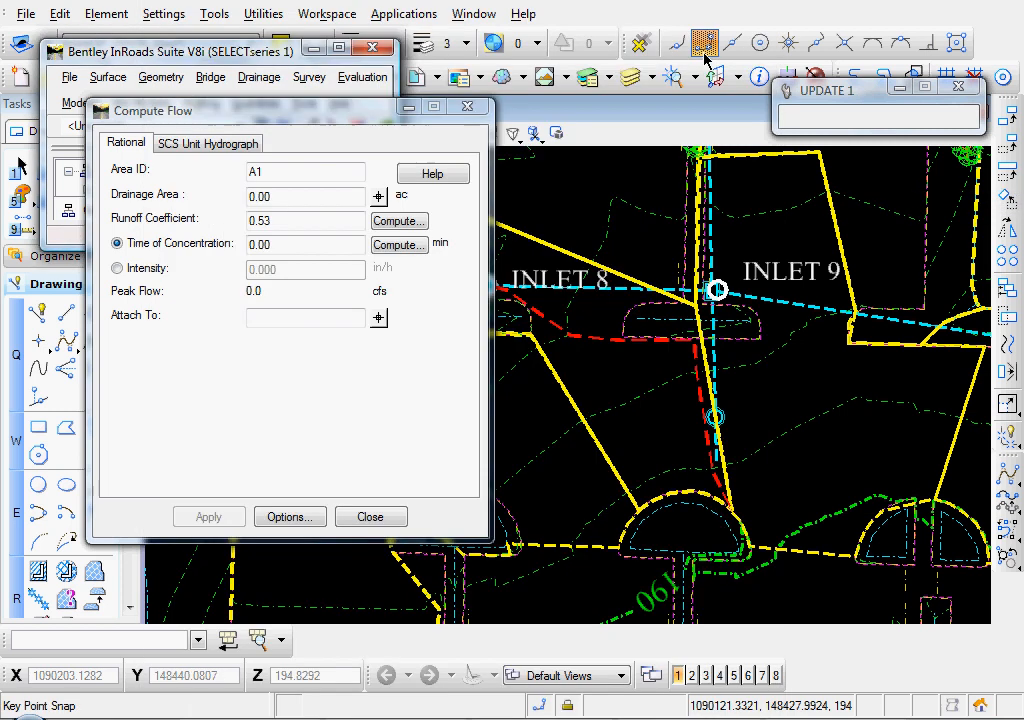
Close and reopen Compute Flow, setting the Area ID to A8
drag(190, 112, 168, 64)
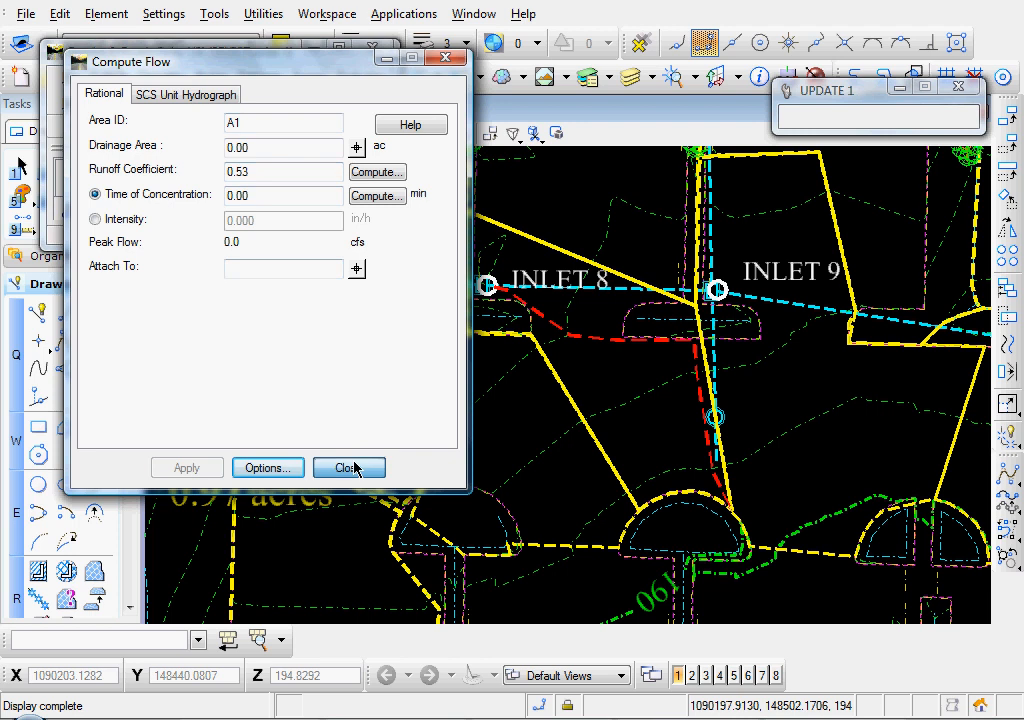
click(352, 466)
click(262, 79)
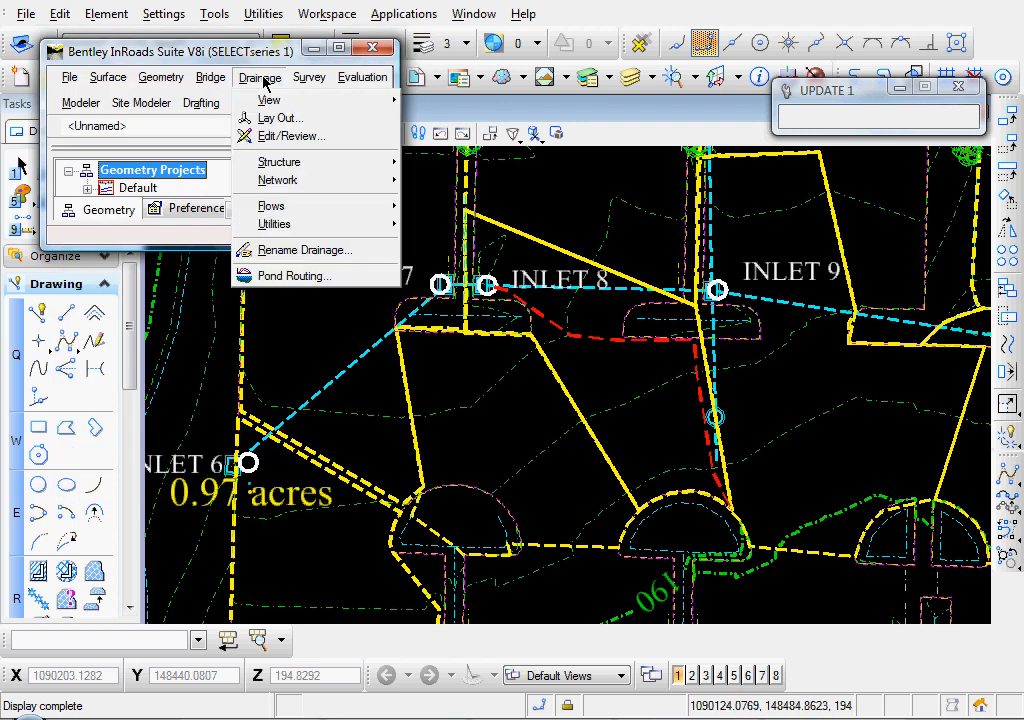
mouse_move(310, 206)
click(460, 211)
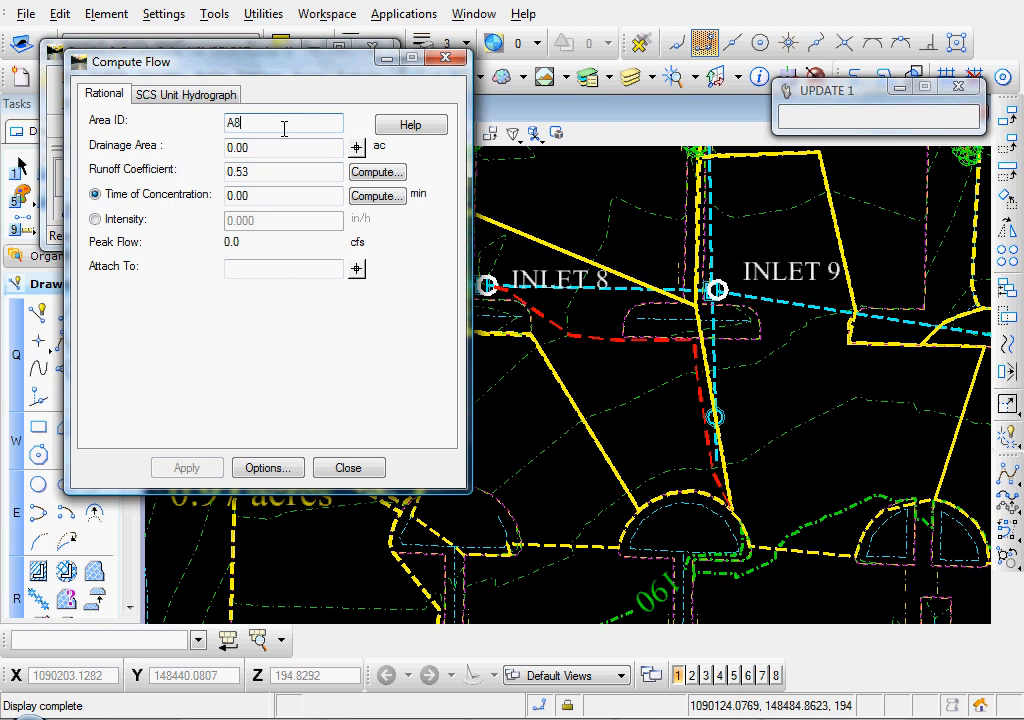
key(Tab)
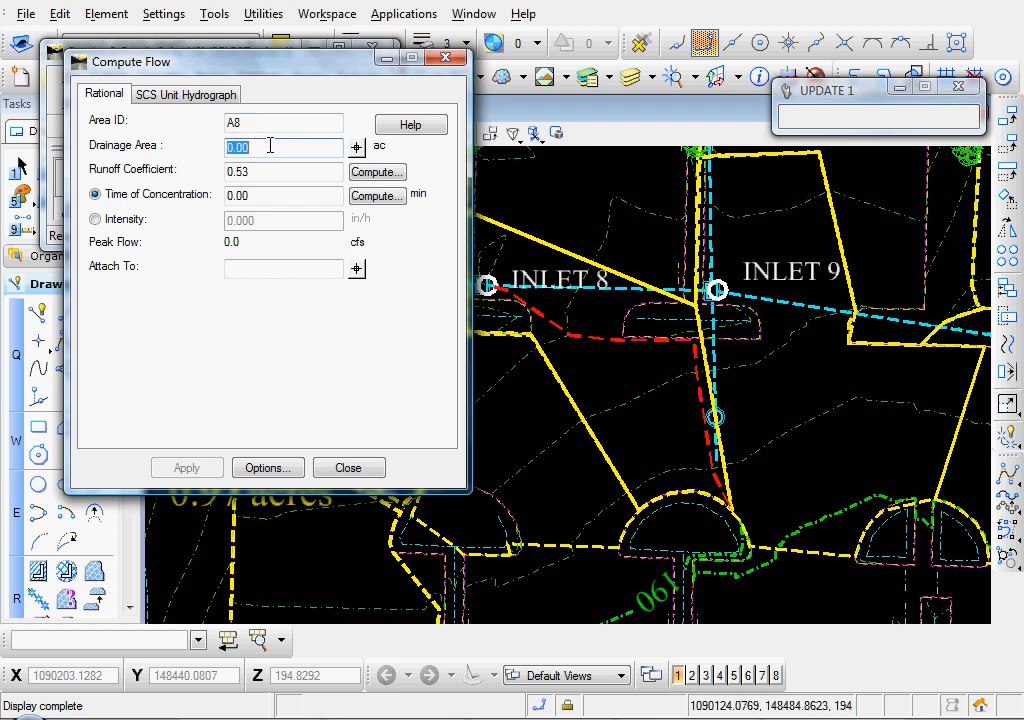
Enter a drainage area of 0.96 acres for area A8
key(BackSpace)
key(Tab)
click(274, 145)
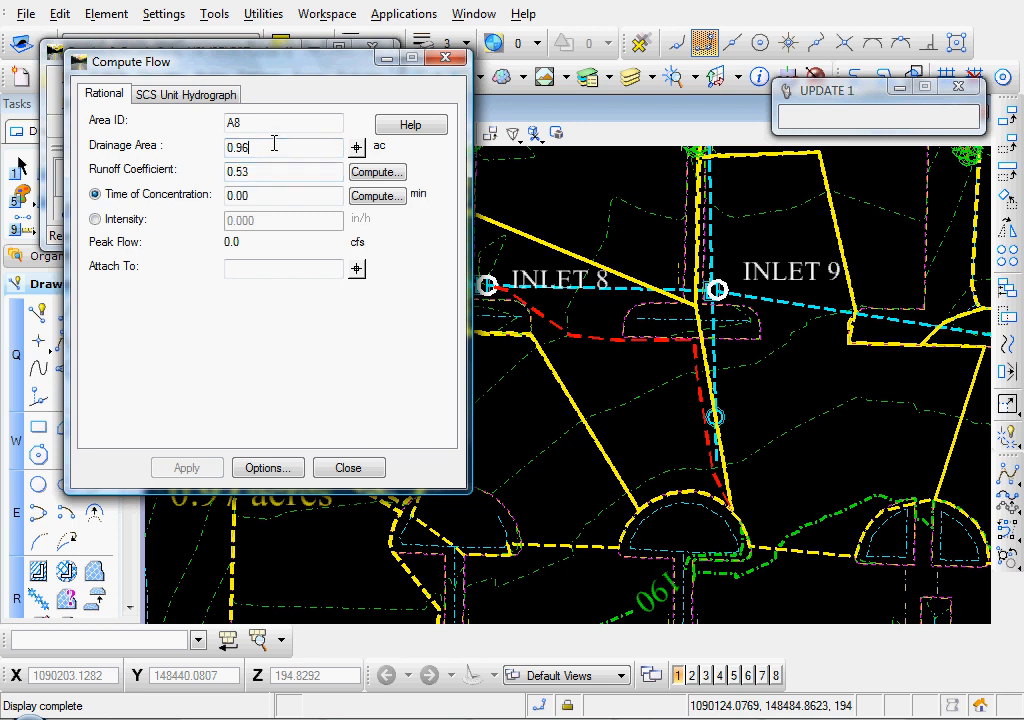
Set A8's drainage area by picking the closed boundary around Inlet 8 in the drawing and accepting it
drag(321, 70, 289, 48)
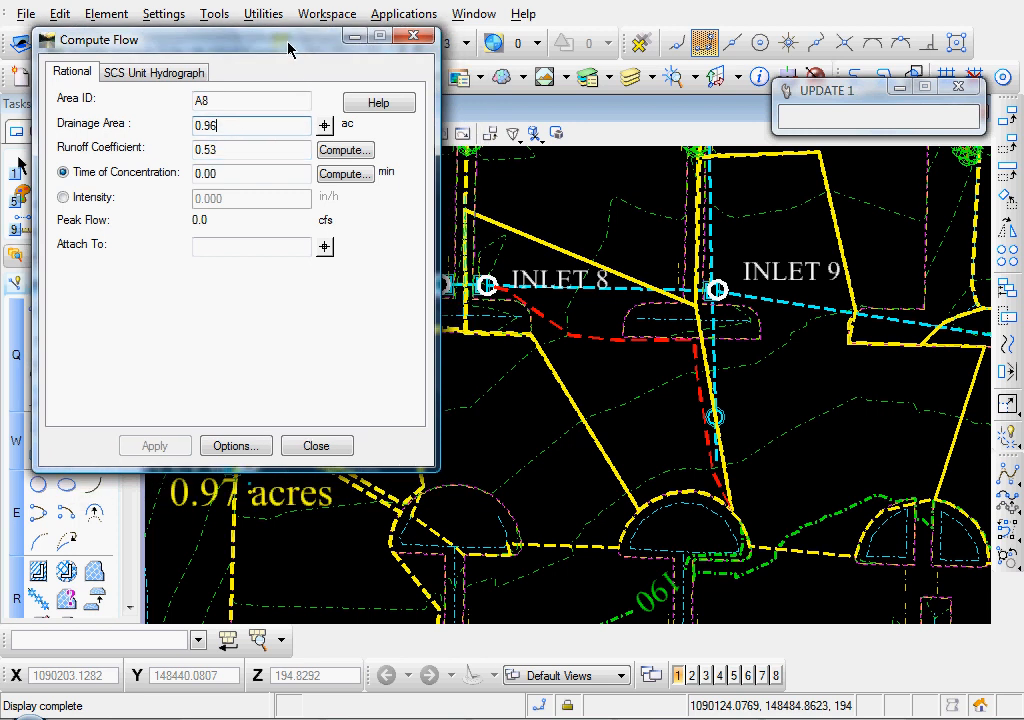
click(325, 128)
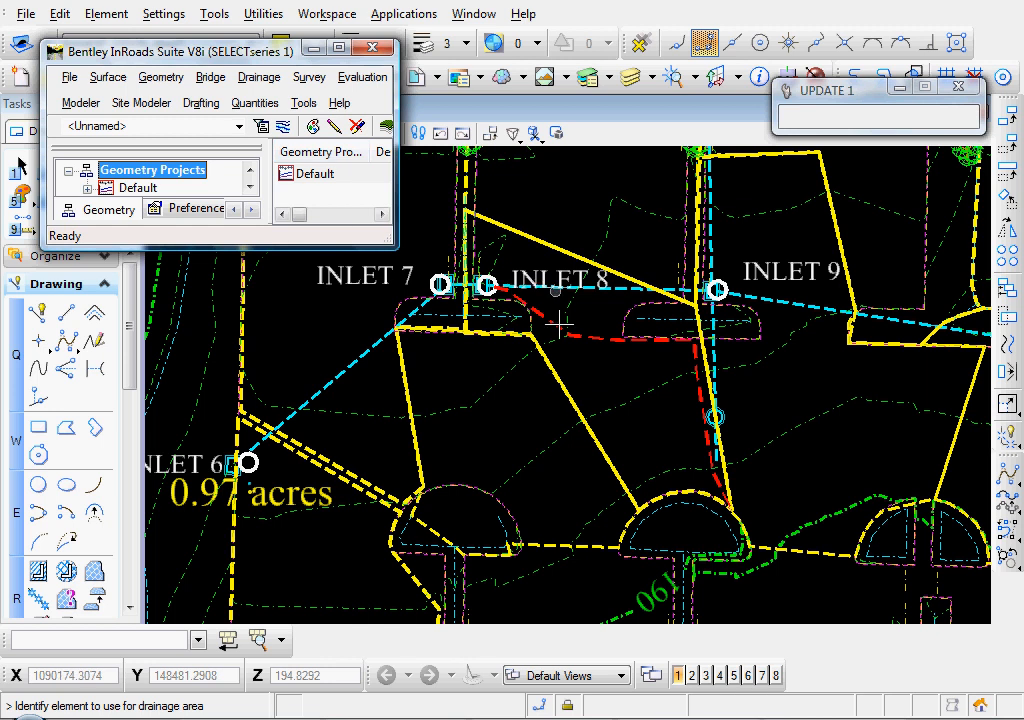
click(558, 380)
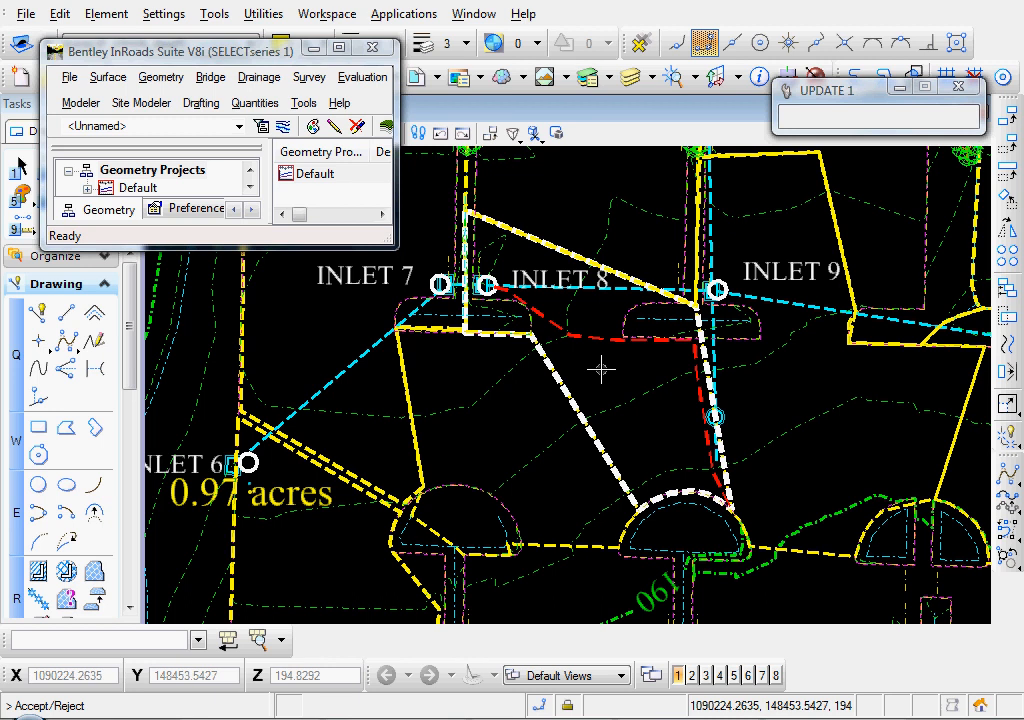
click(603, 368)
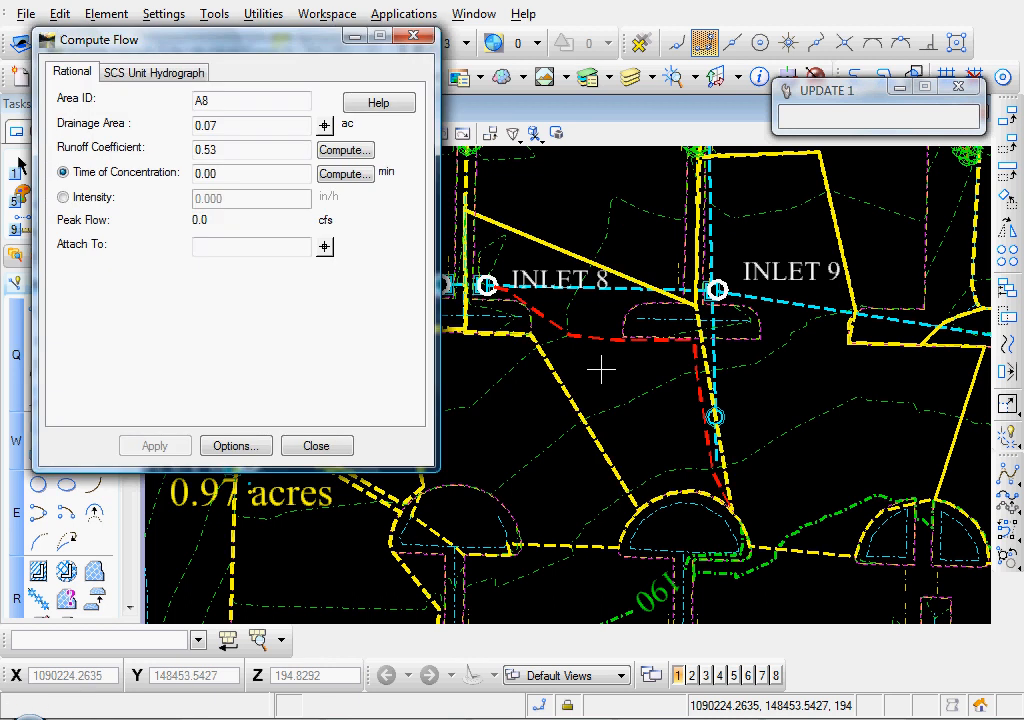
Set the runoff coefficient for area A8 to 0.97
click(234, 149)
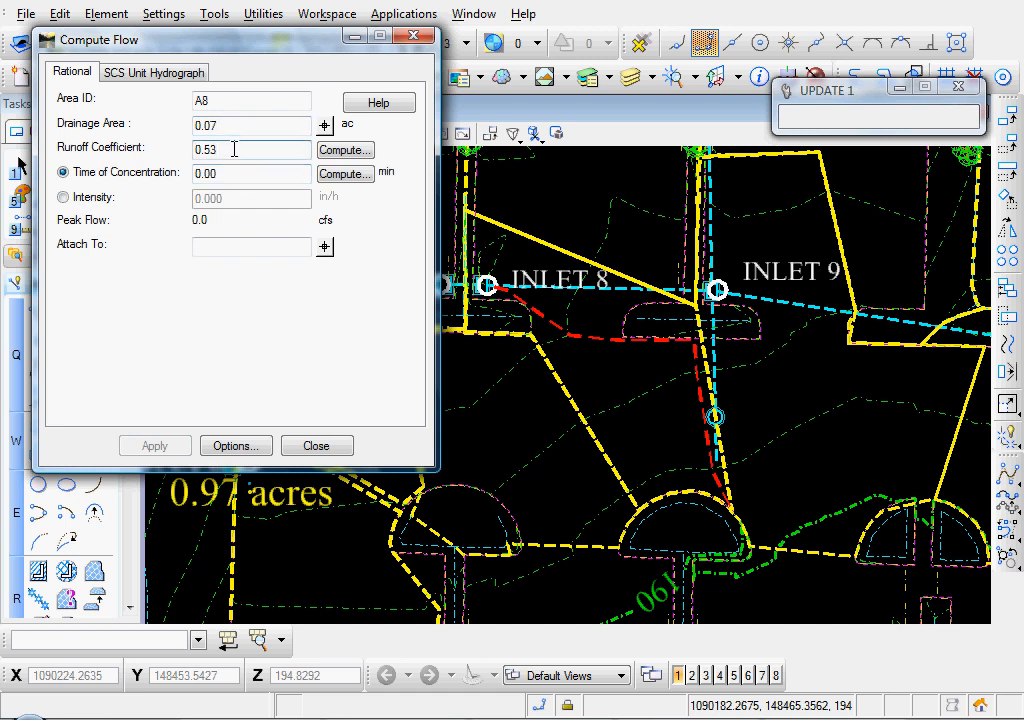
drag(234, 149, 189, 148)
key(BackSpace)
text(.97)
key(Tab)
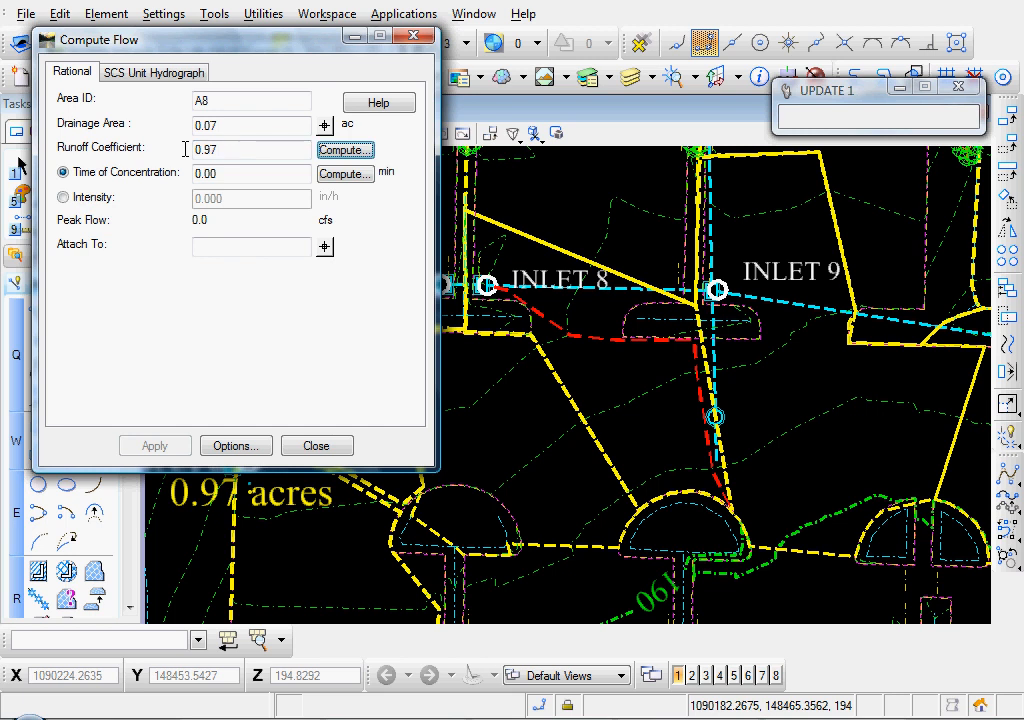
click(238, 151)
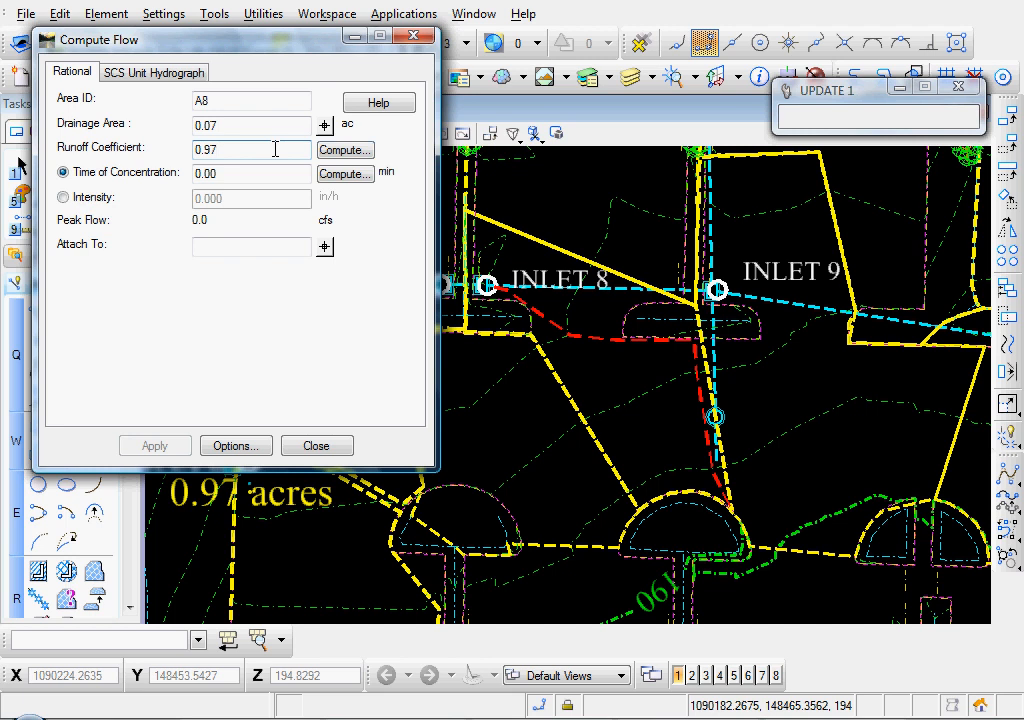
Open the runoff coefficient calculator and load the InRoads Training runoff.dat file from the Drainage folder
click(341, 152)
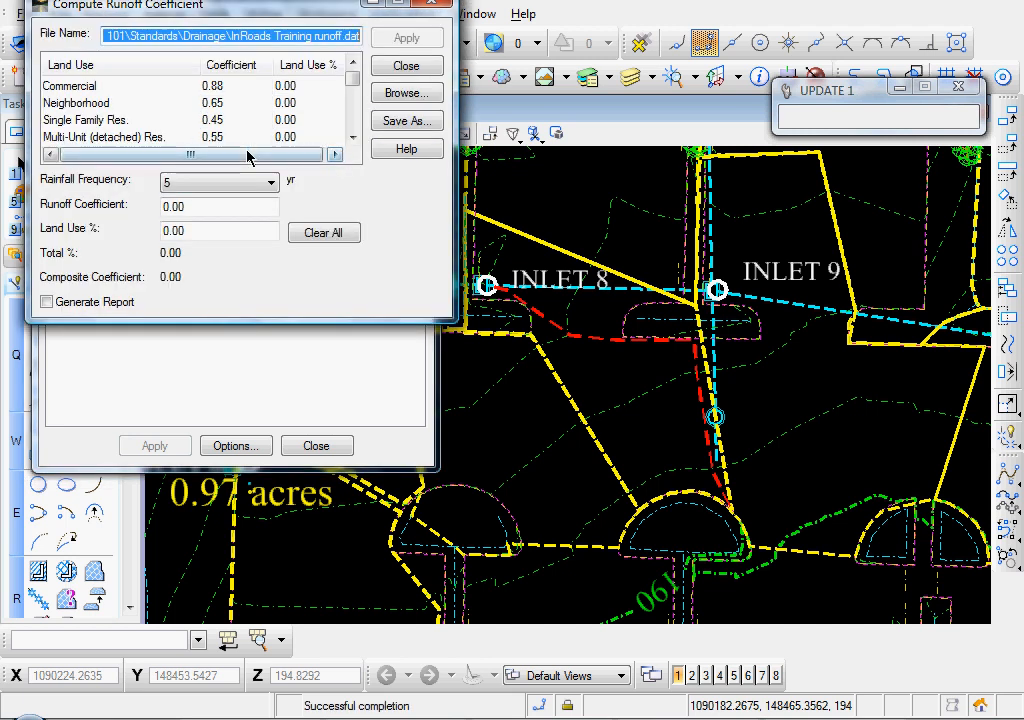
click(401, 94)
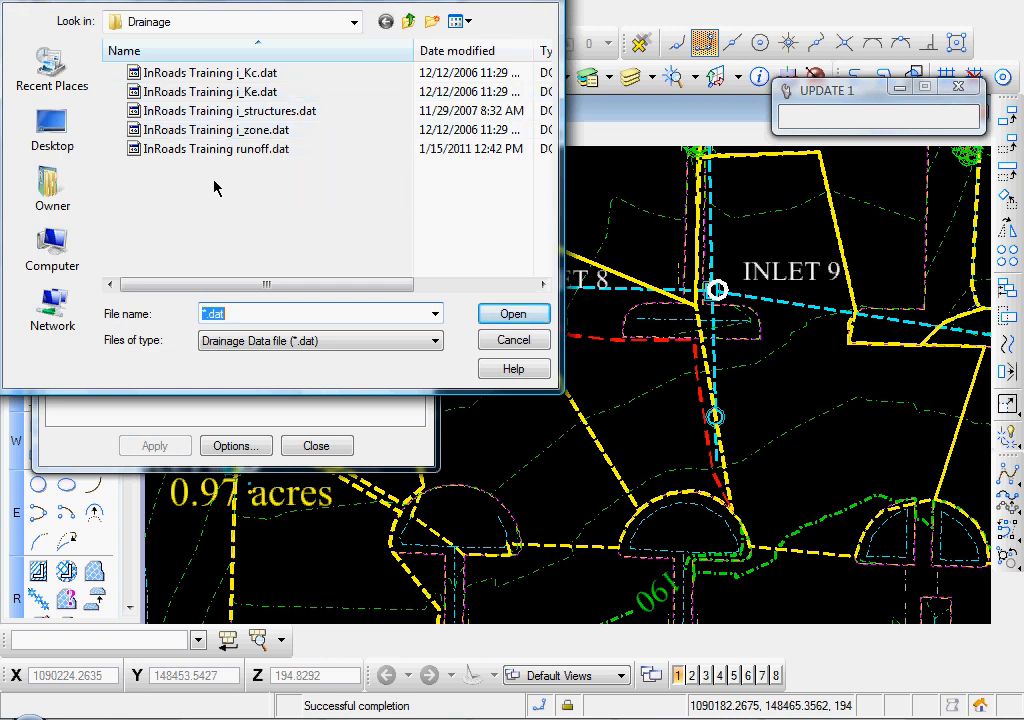
click(217, 149)
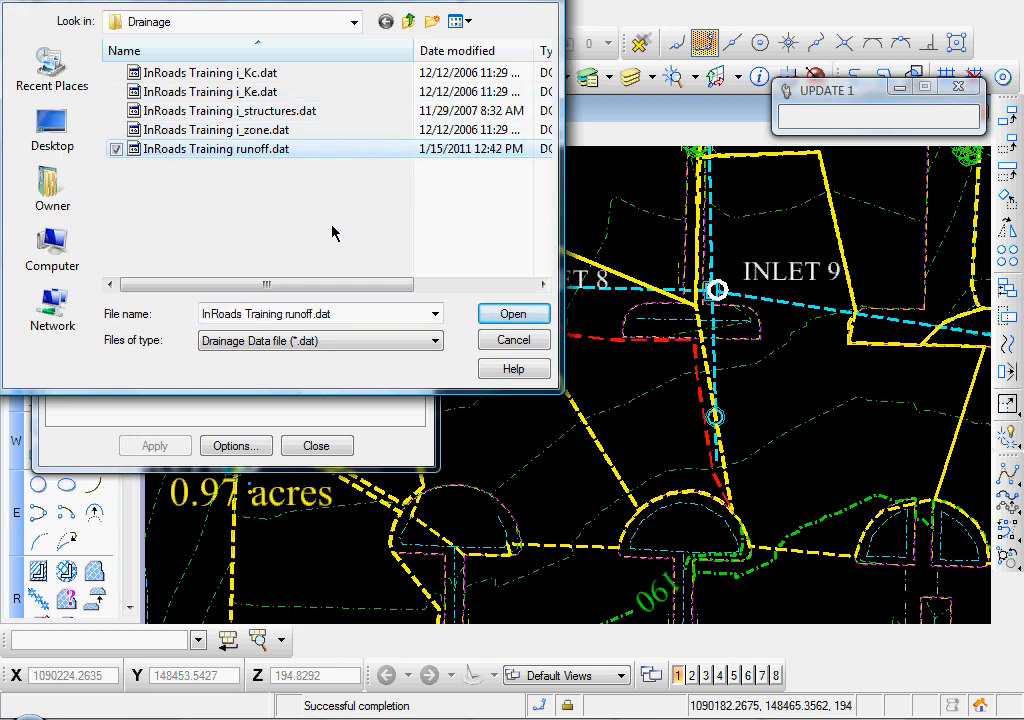
click(517, 316)
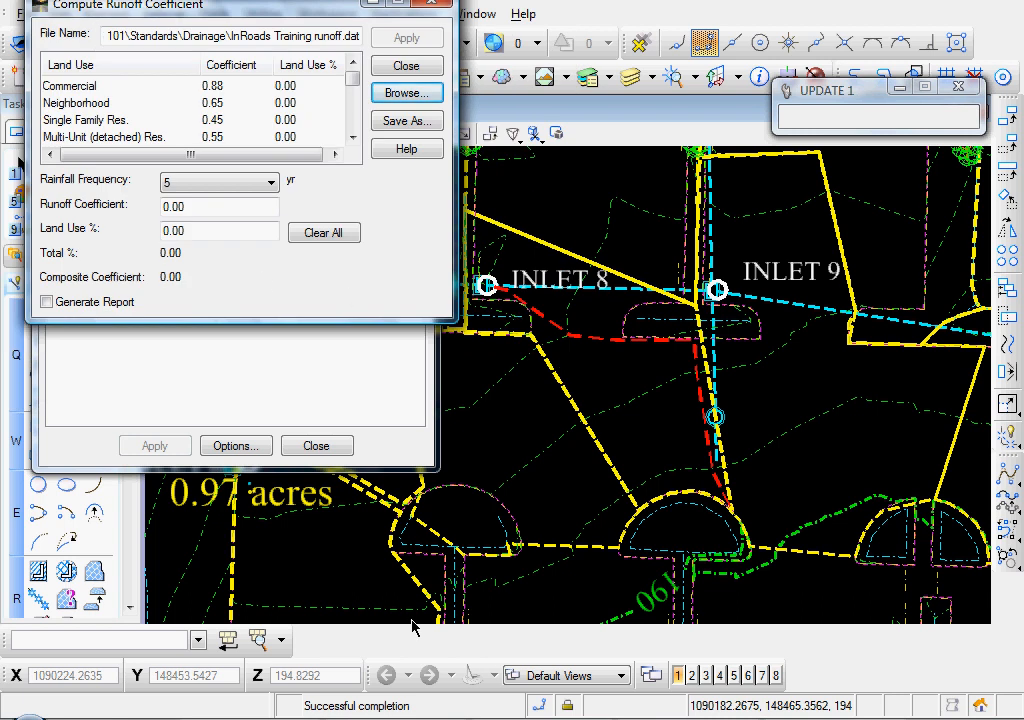
Switch to the open runoff.dat text file and examine its surface types and storm frequency columns
click(440, 718)
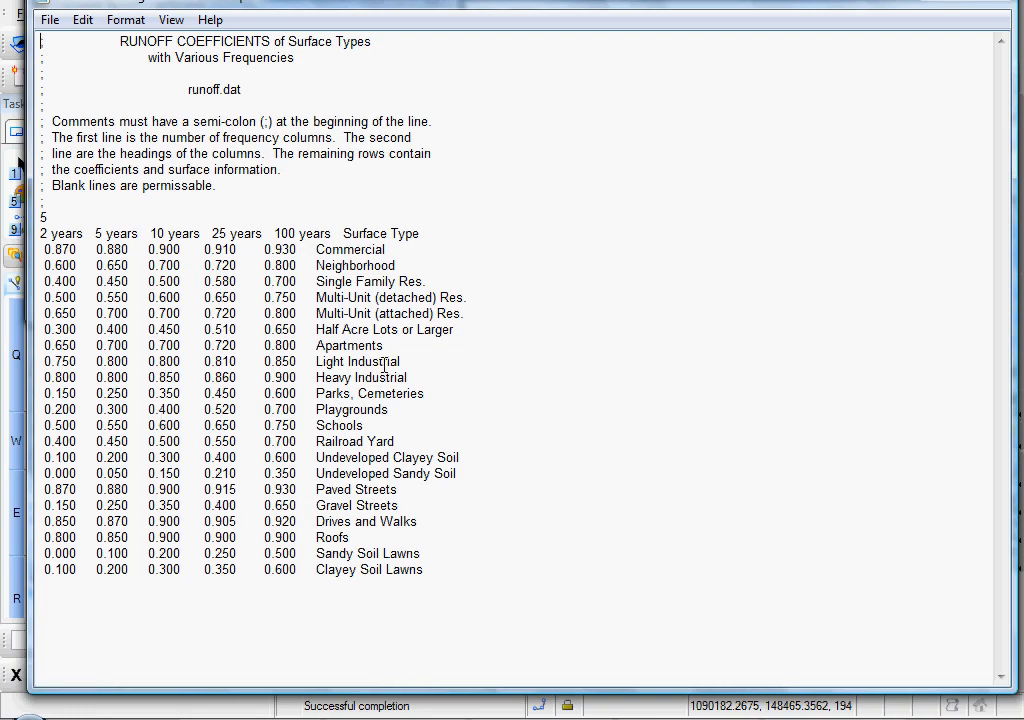
drag(405, 298, 327, 298)
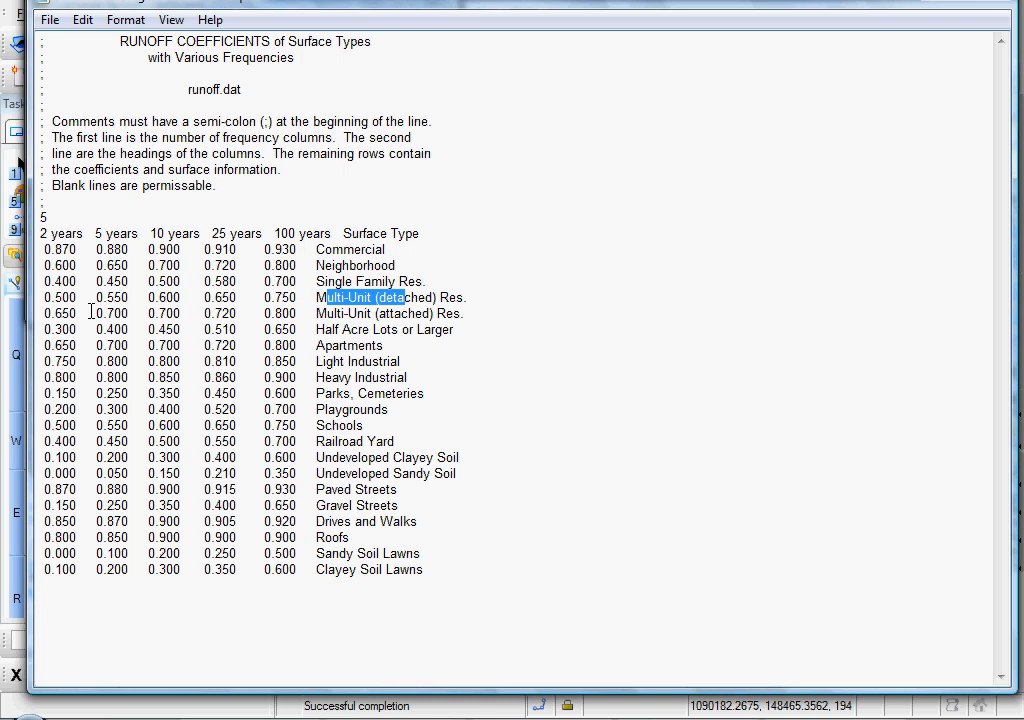
click(127, 361)
drag(160, 323, 87, 323)
click(87, 323)
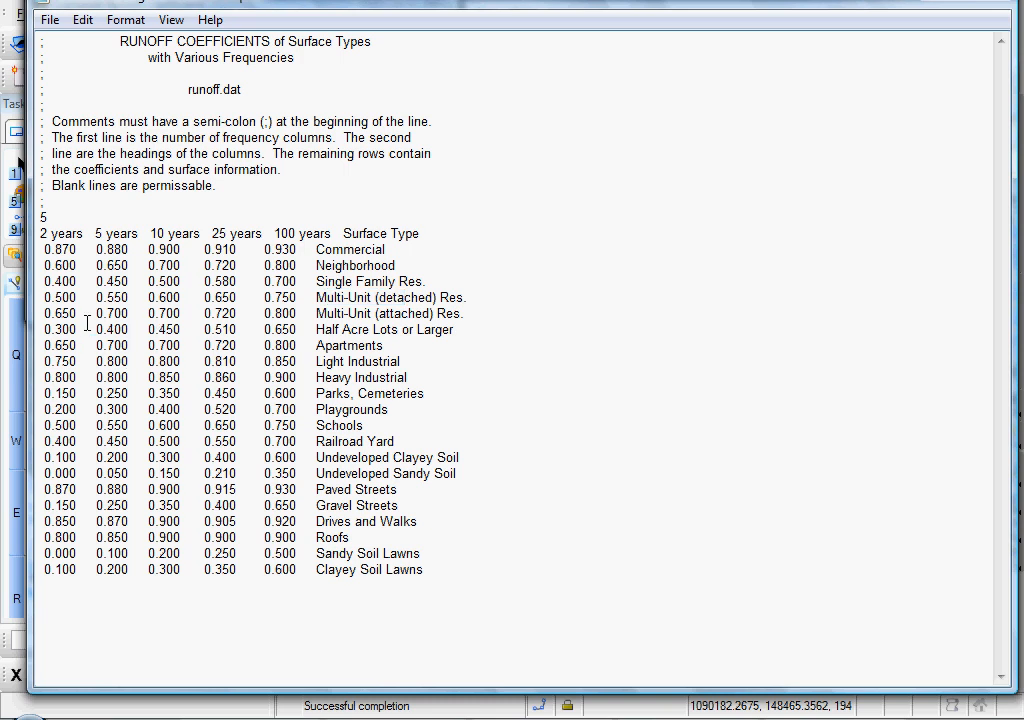
drag(333, 233, 41, 233)
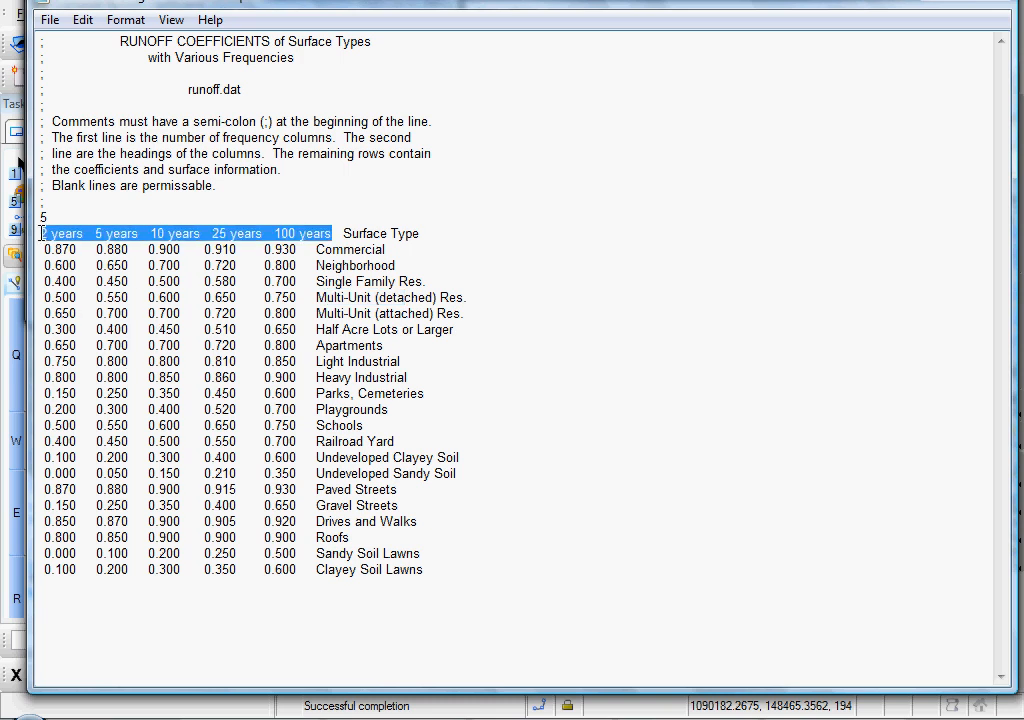
click(187, 424)
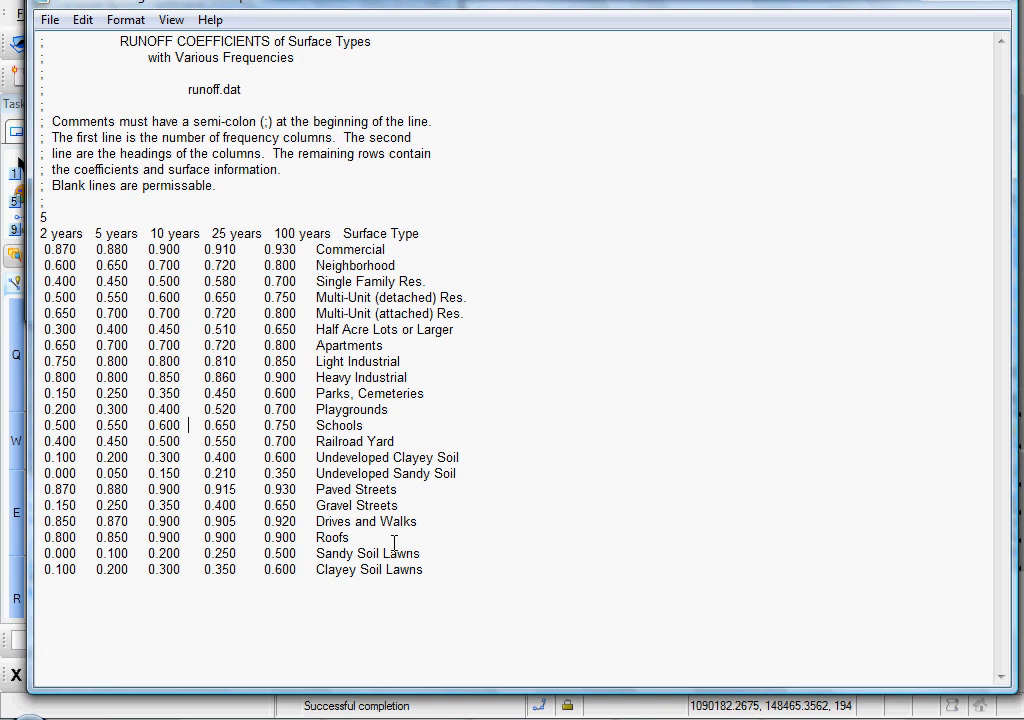
Examine the Paved Streets coefficients for the 2-year and 100-year storms and return to the runoff coefficient calculator
drag(398, 489, 316, 489)
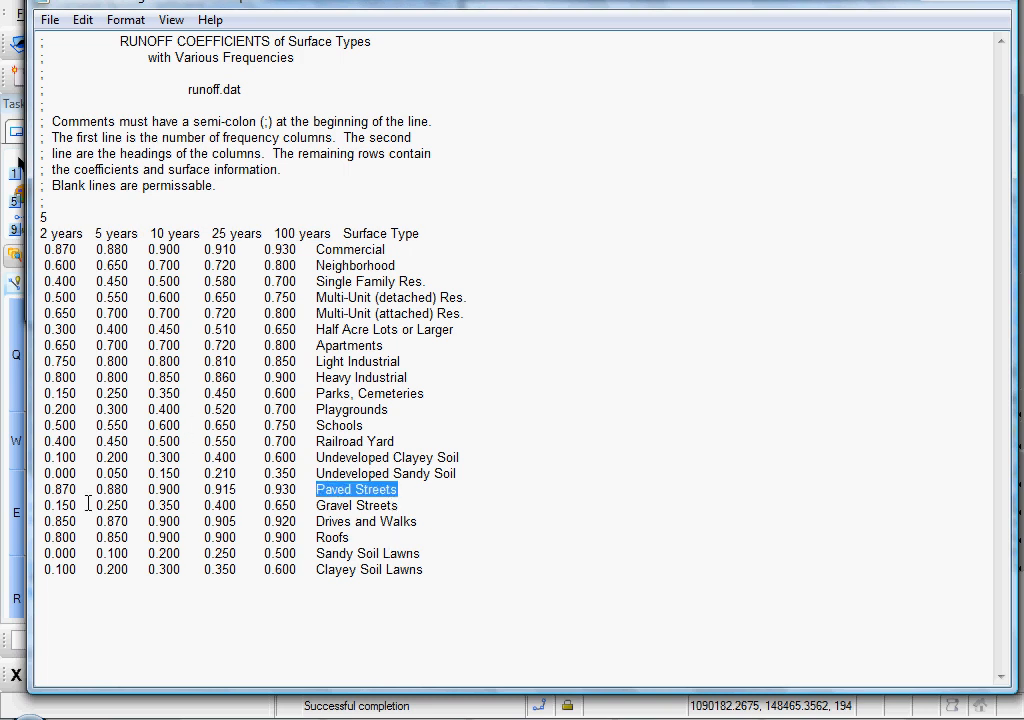
drag(77, 489, 53, 489)
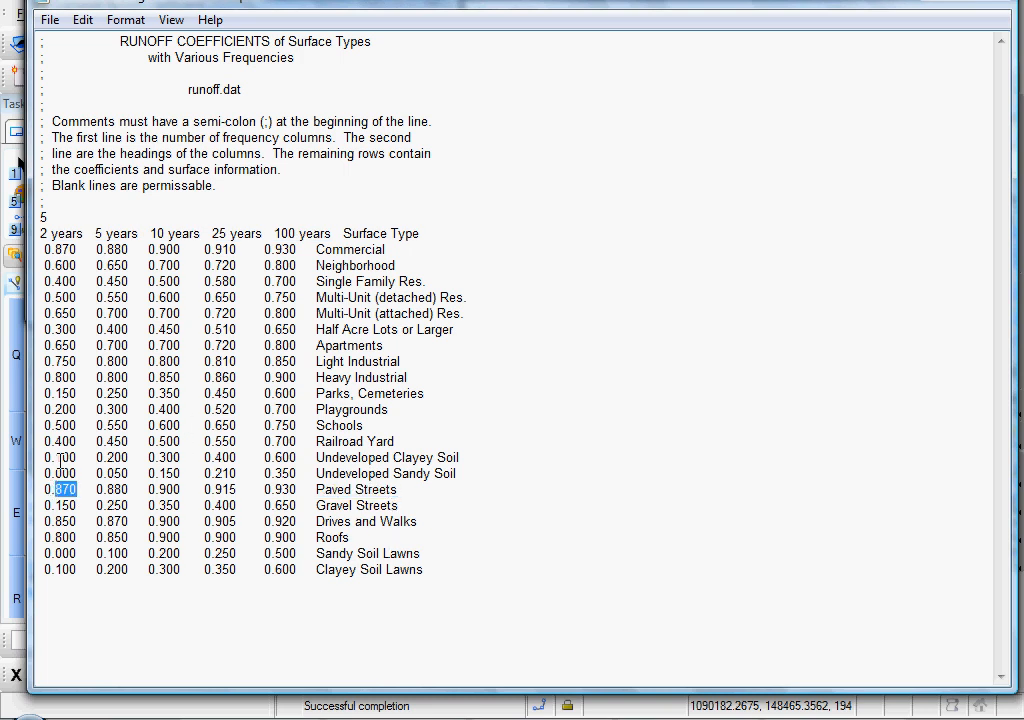
click(59, 238)
drag(293, 489, 264, 489)
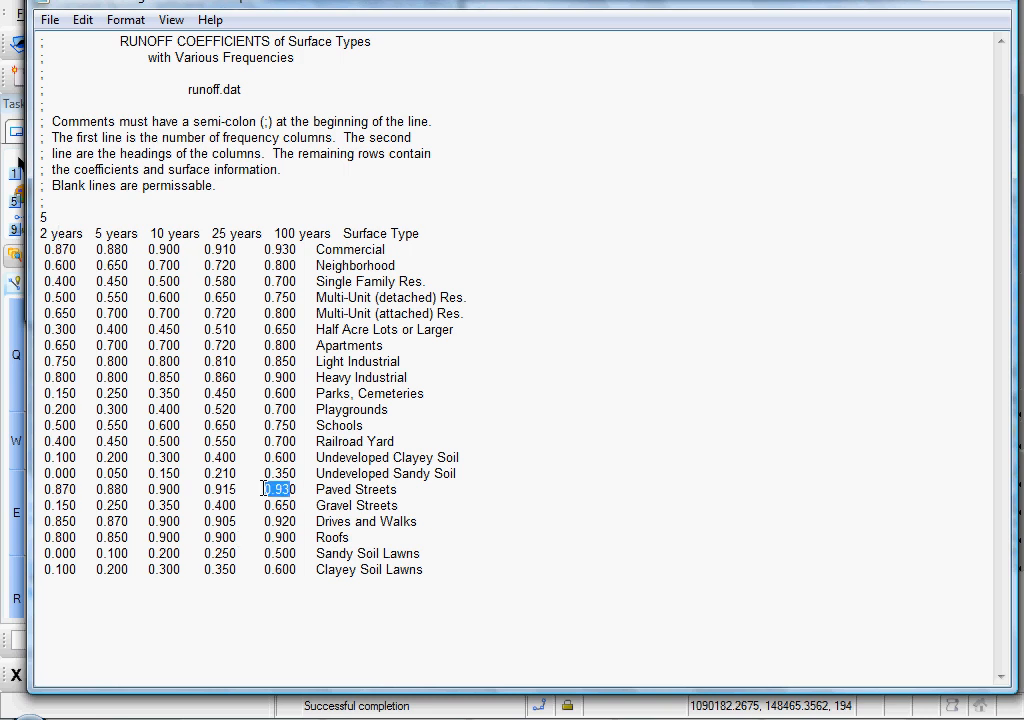
click(292, 233)
drag(147, 313, 150, 505)
click(191, 395)
key(alt+Tab)
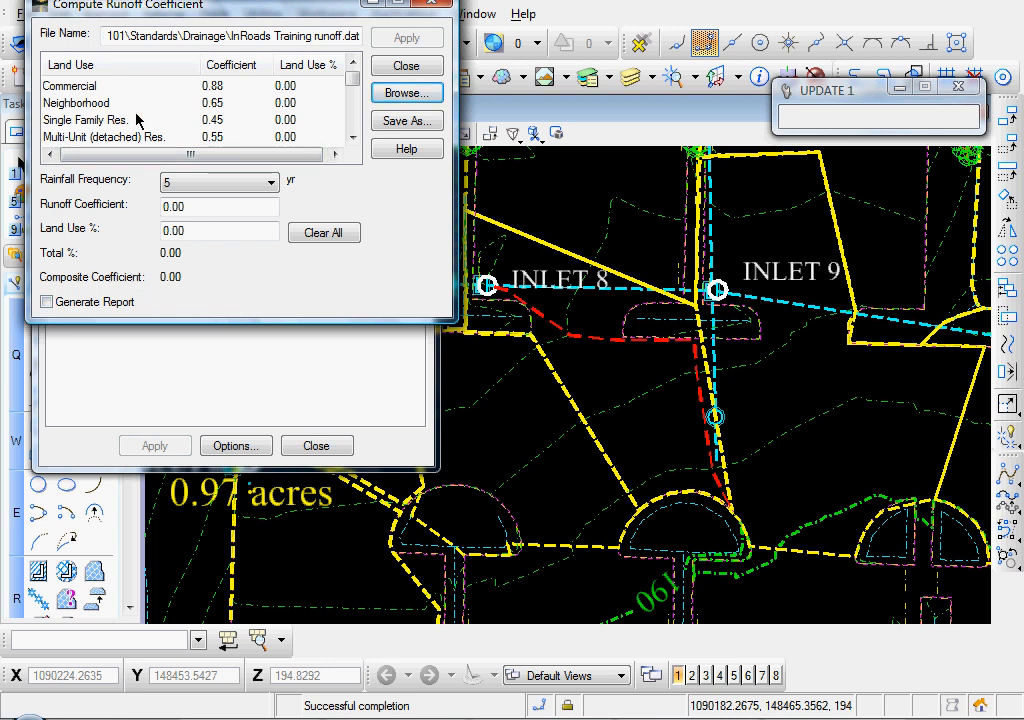
Select the Commercial land use and try the 2-year rainfall frequency before returning it to 5 years
click(92, 87)
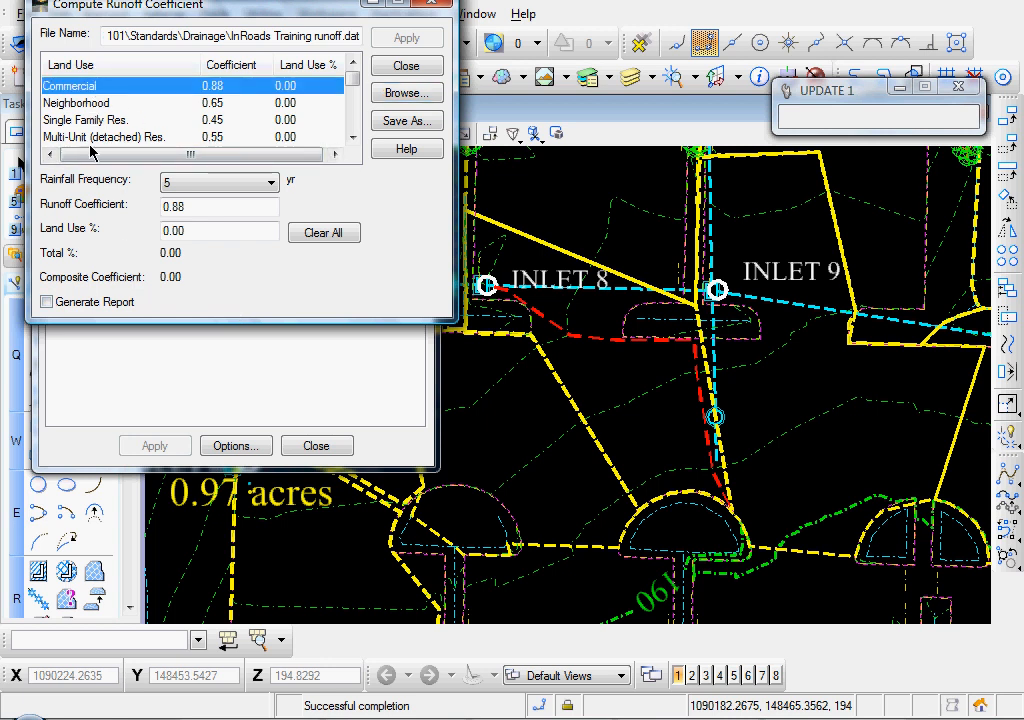
click(207, 183)
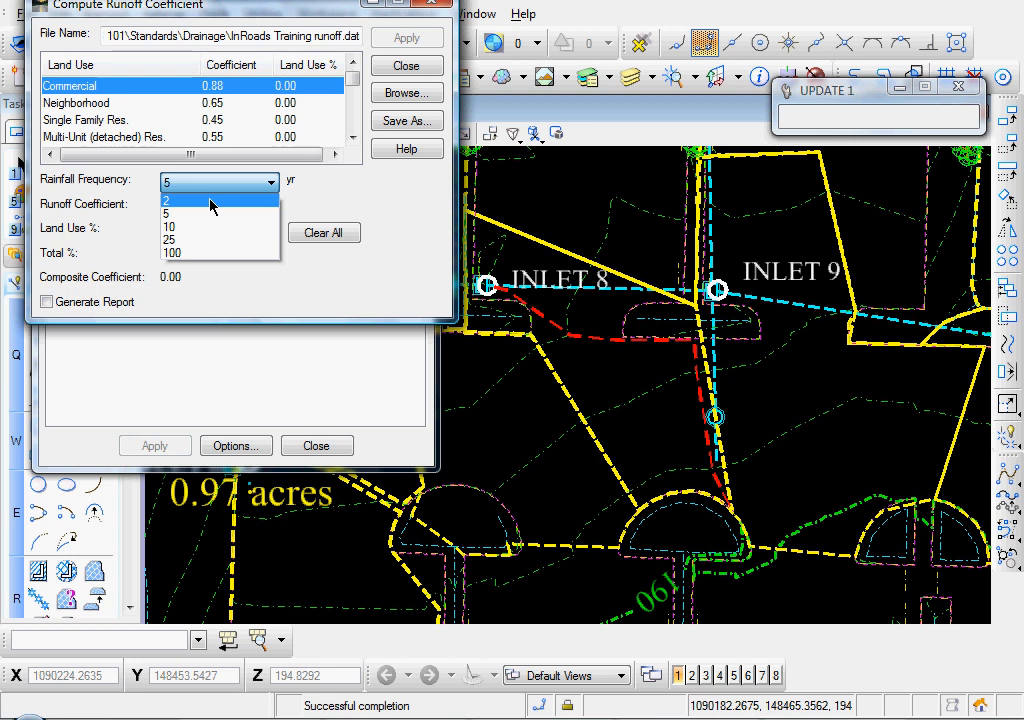
click(210, 203)
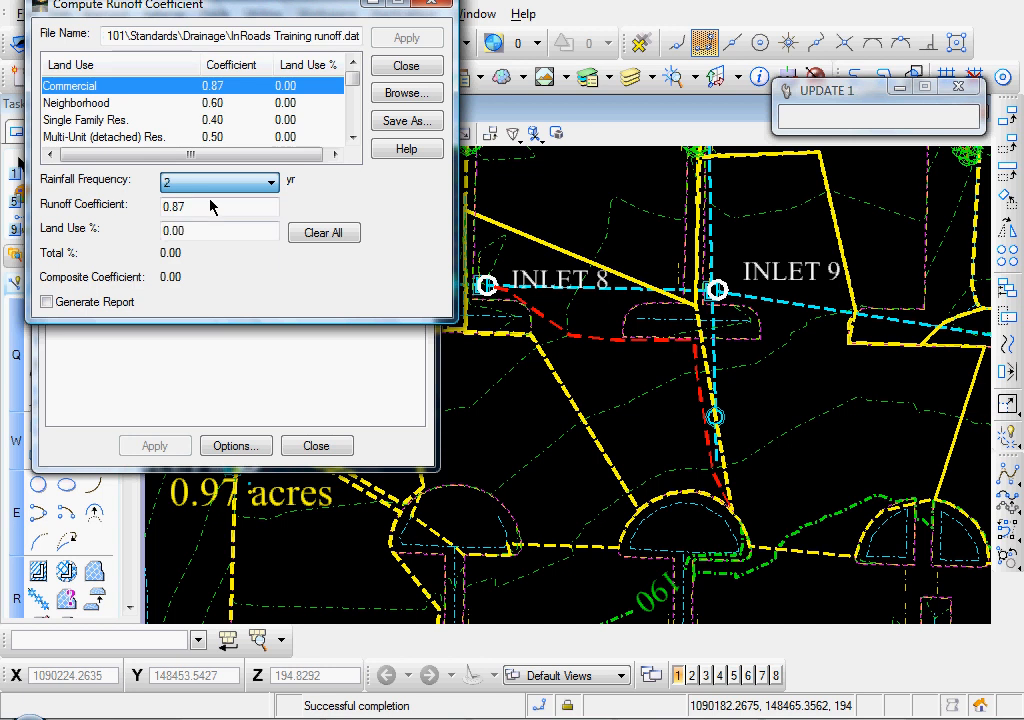
scroll(114, 101, down, 1)
click(117, 88)
Examine the land use list and its coefficients through to Clayey Soil Lawns
scroll(118, 104, down, 2)
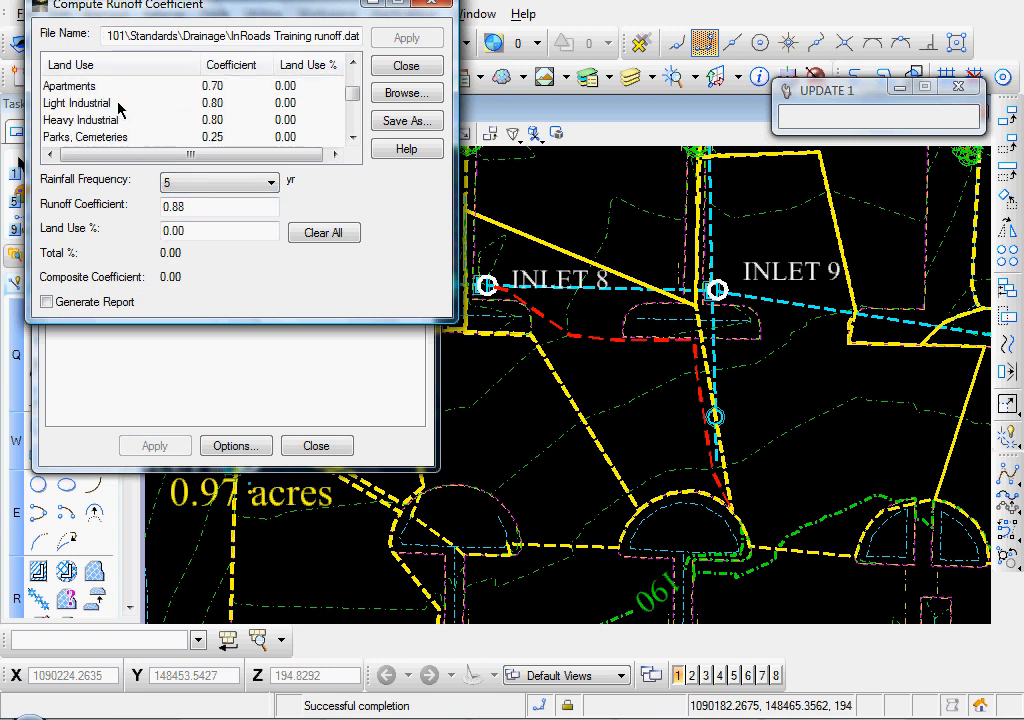
scroll(118, 108, up, 3)
scroll(118, 108, down, 4)
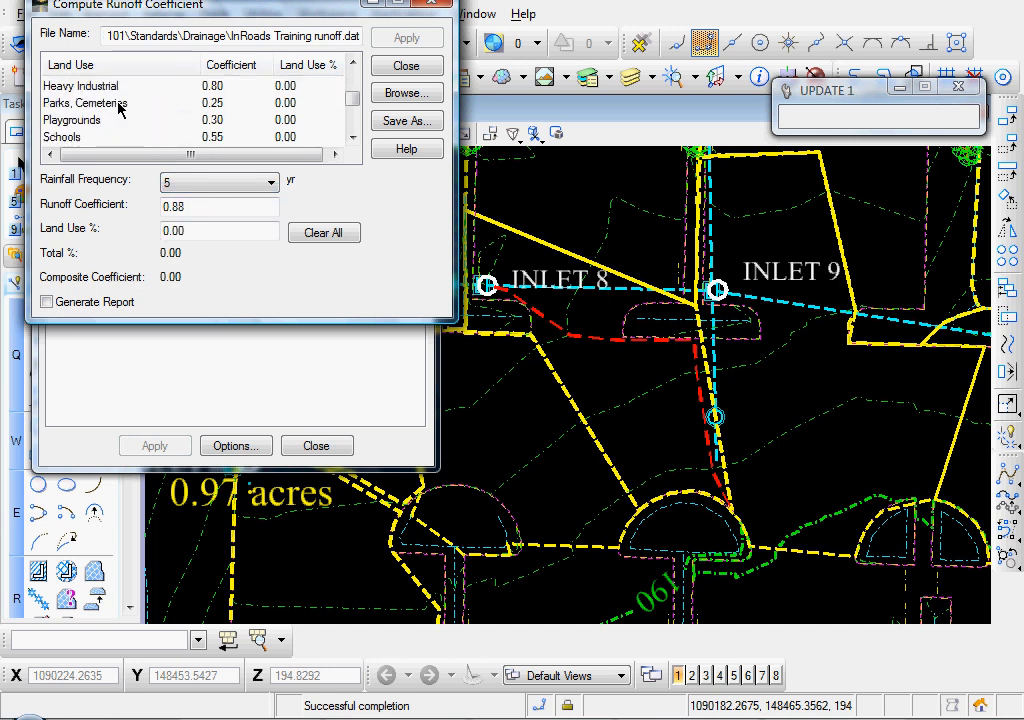
scroll(118, 105, down, 2)
scroll(119, 105, down, 5)
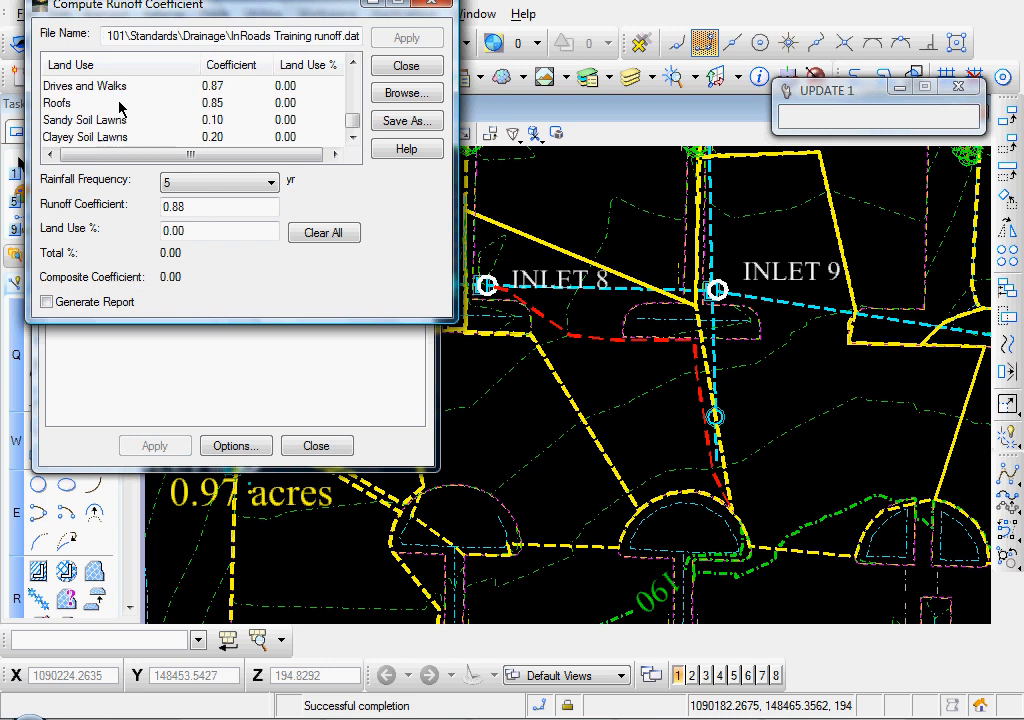
Assign a land use percentage of 90 to Paved Streets in the runoff coefficient calculation
scroll(100, 95, up, 2)
click(78, 88)
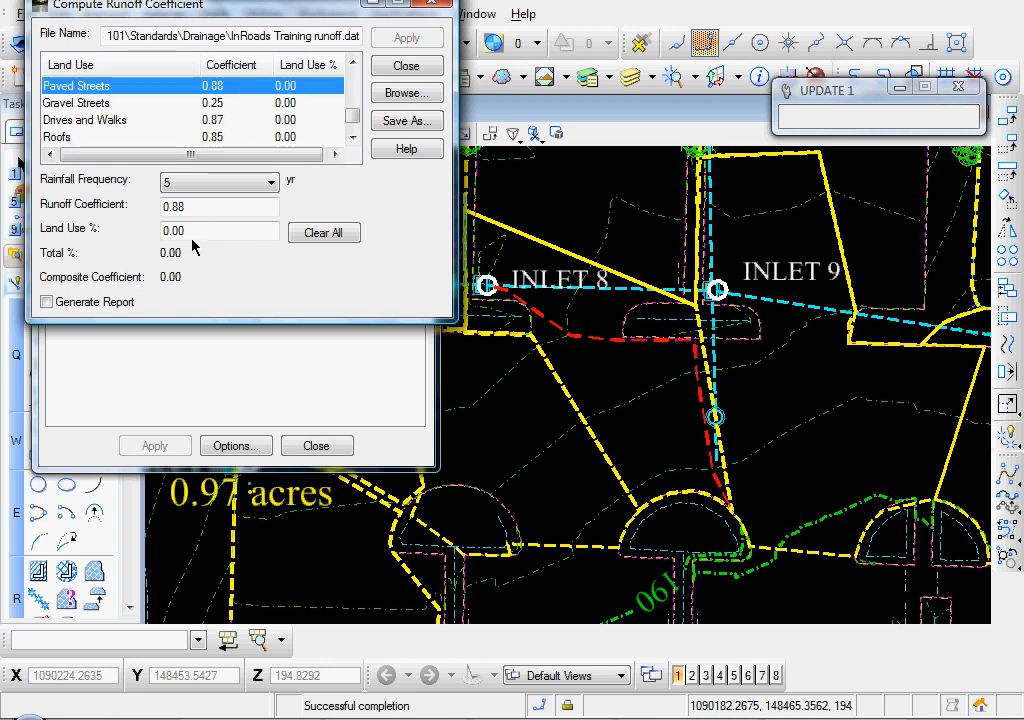
drag(204, 231, 155, 234)
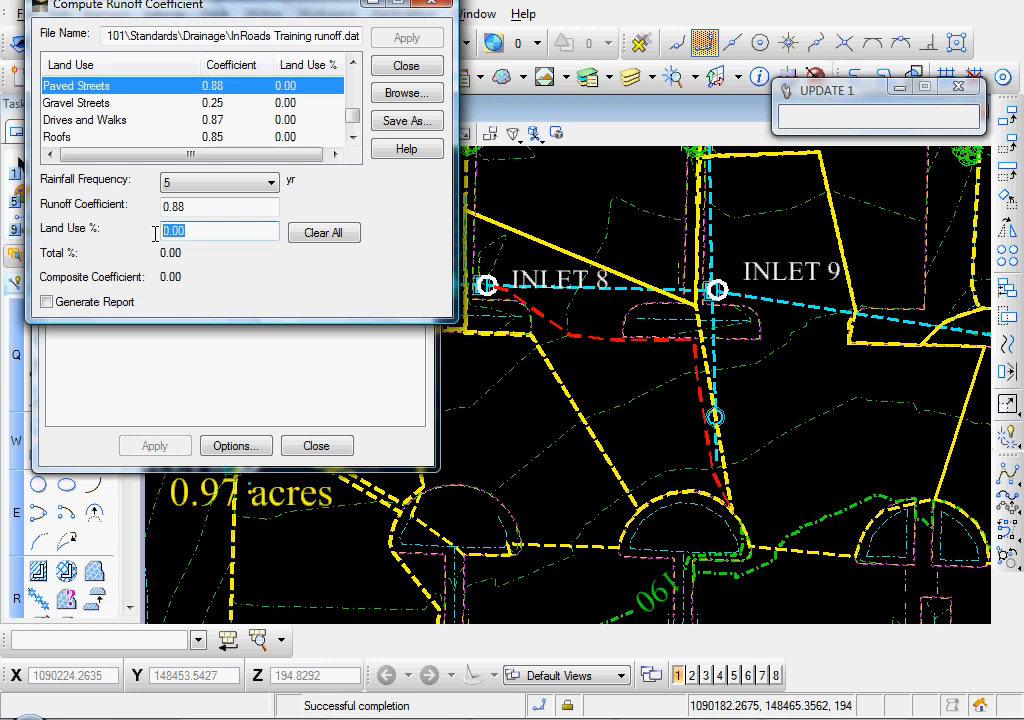
text(90)
key(Tab)
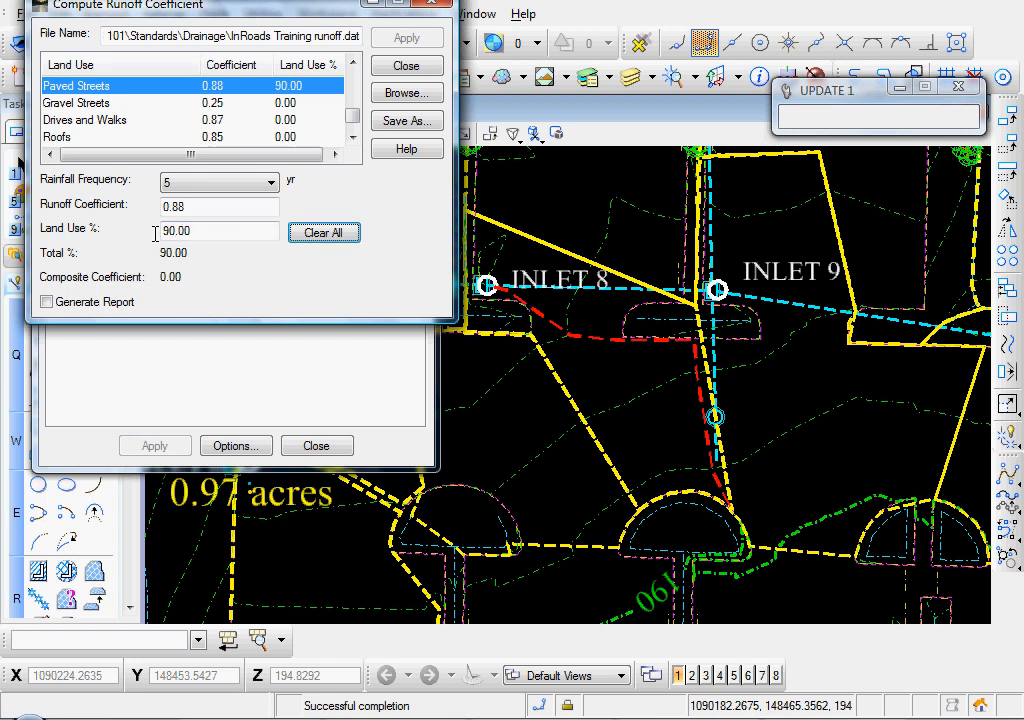
click(74, 88)
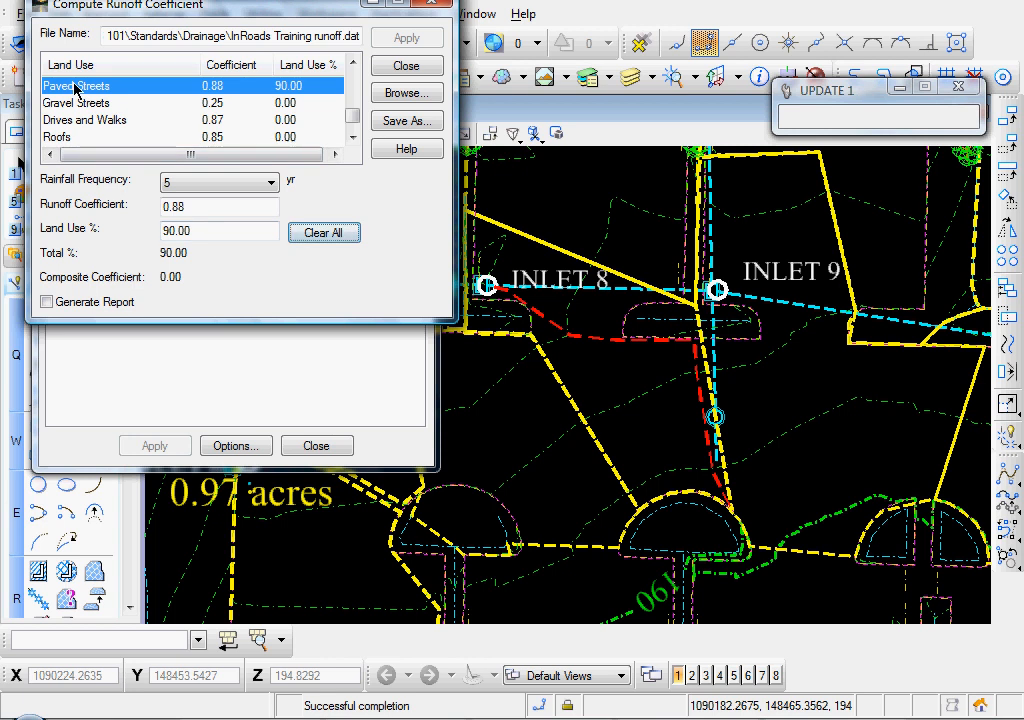
Assign a land use percentage of 10 to Sandy Soil Lawns
scroll(68, 106, down, 1)
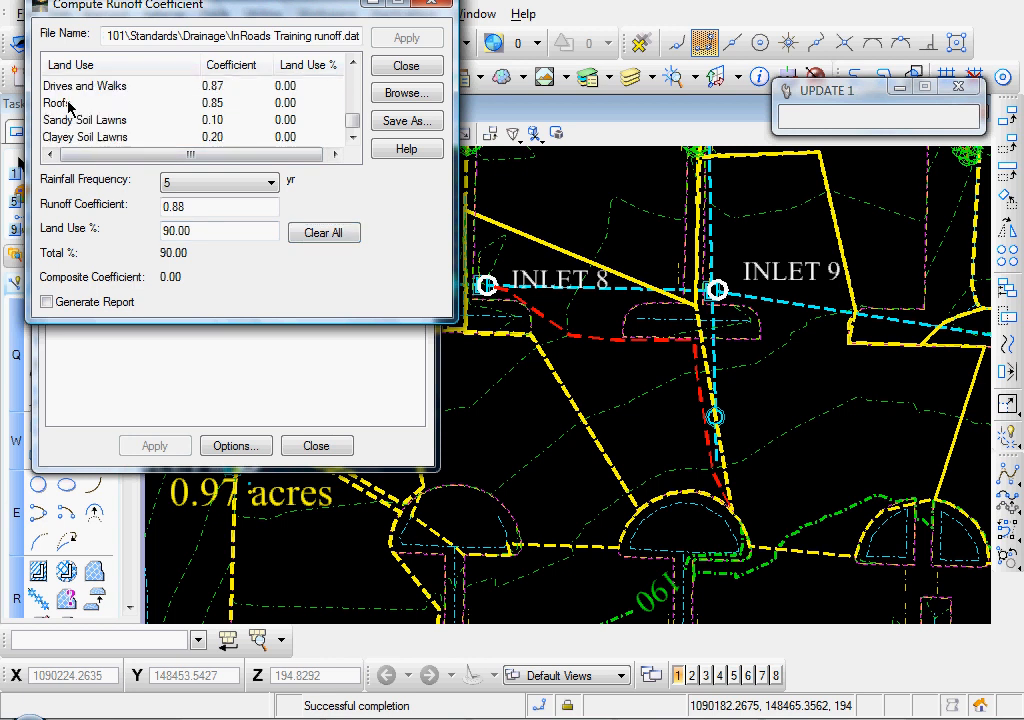
click(52, 118)
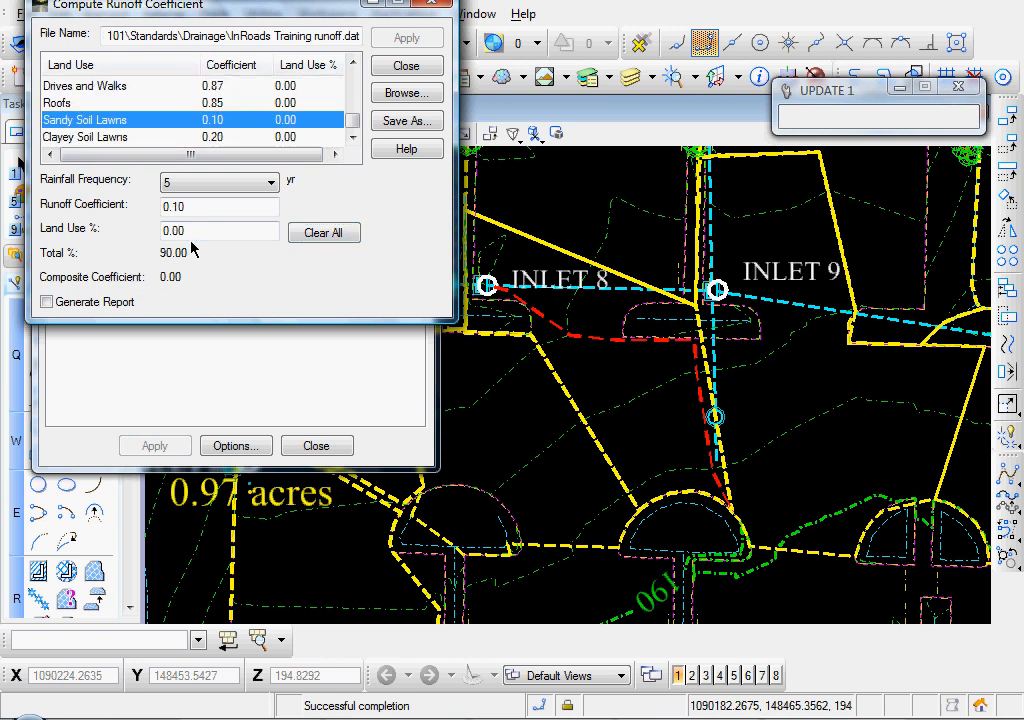
drag(186, 231, 157, 238)
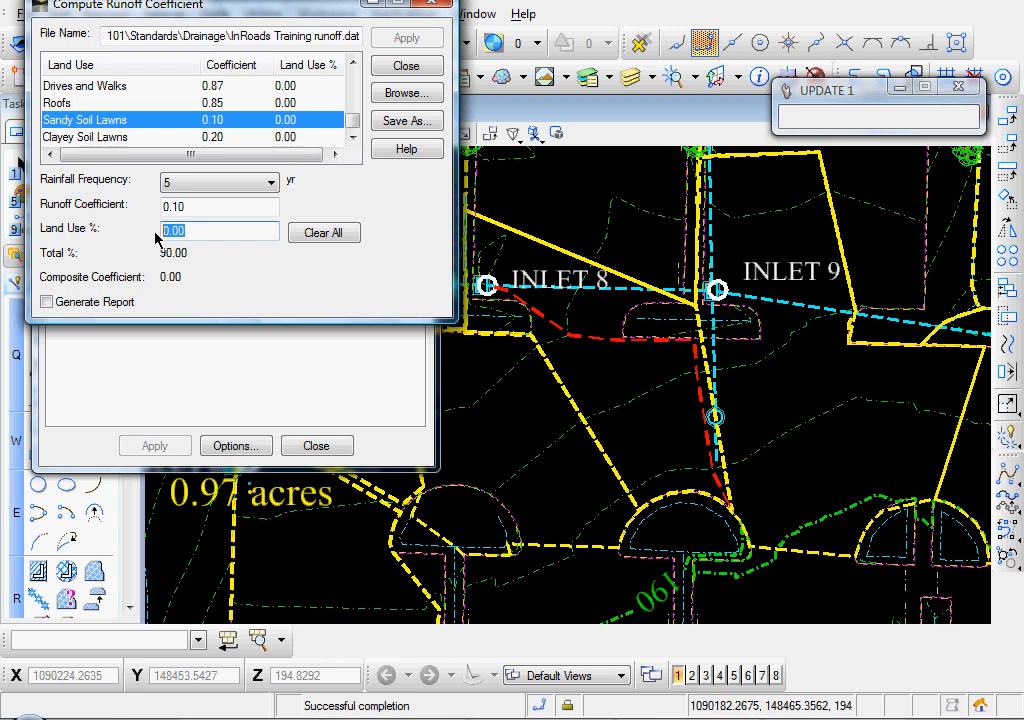
text(10)
key(Tab)
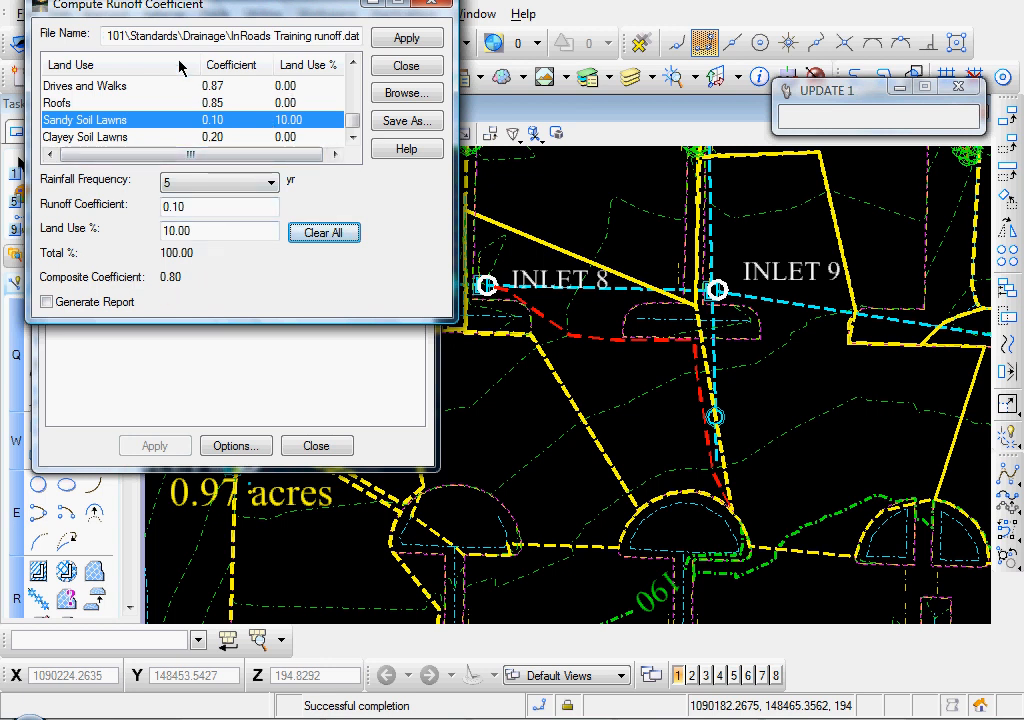
Set the rainfall frequency to 2 years and apply the composite runoff coefficient to area A8
click(210, 185)
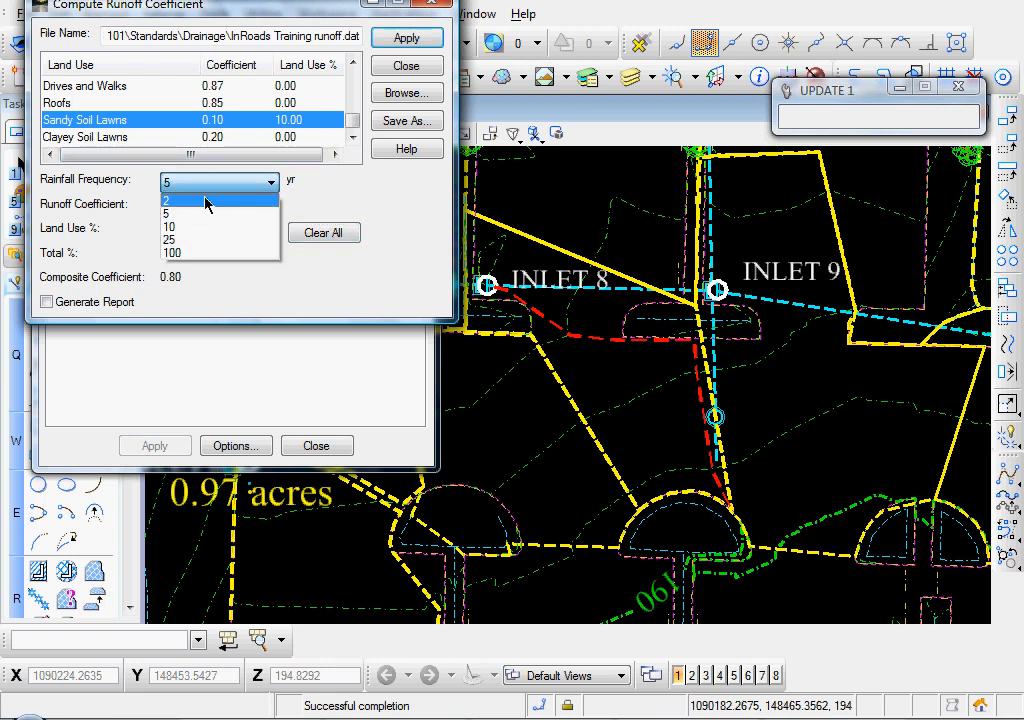
click(207, 199)
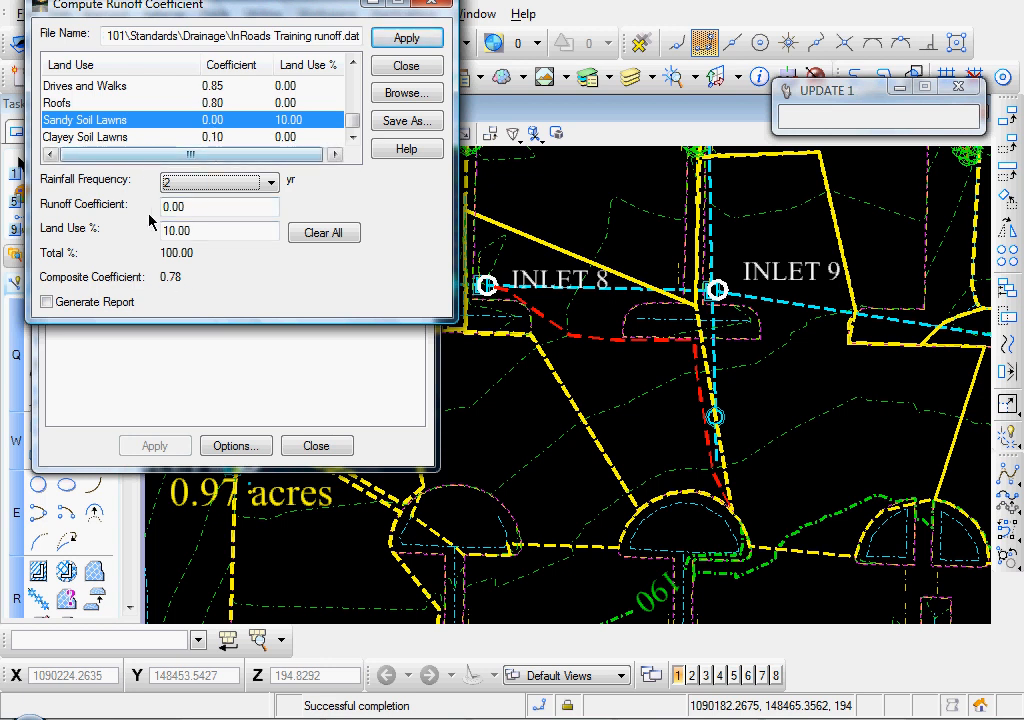
click(208, 229)
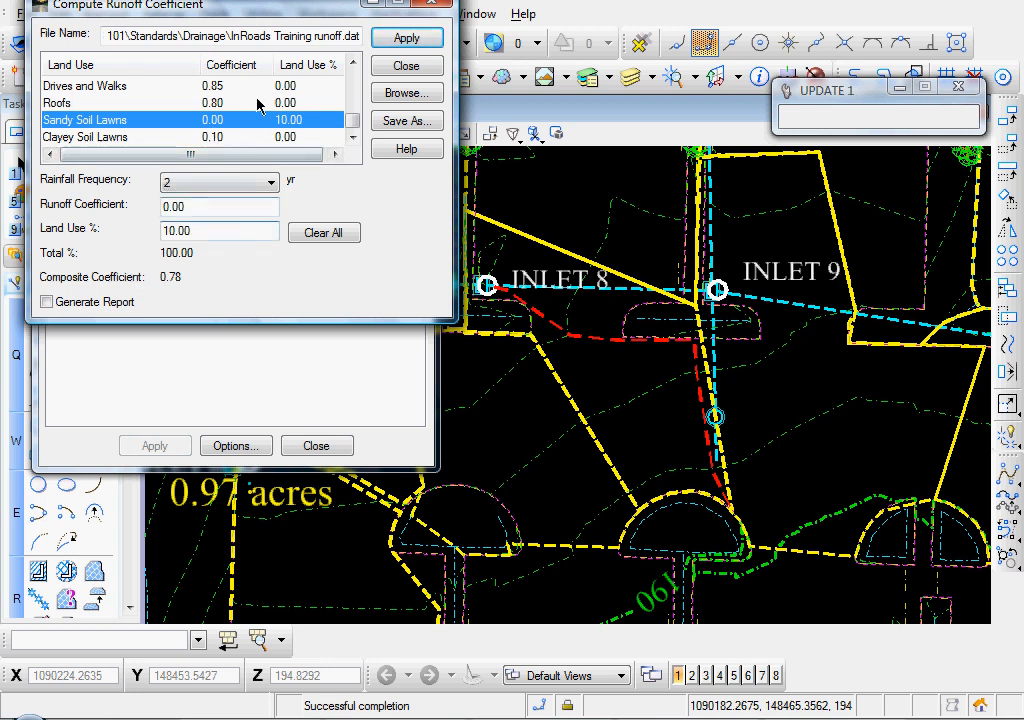
click(402, 38)
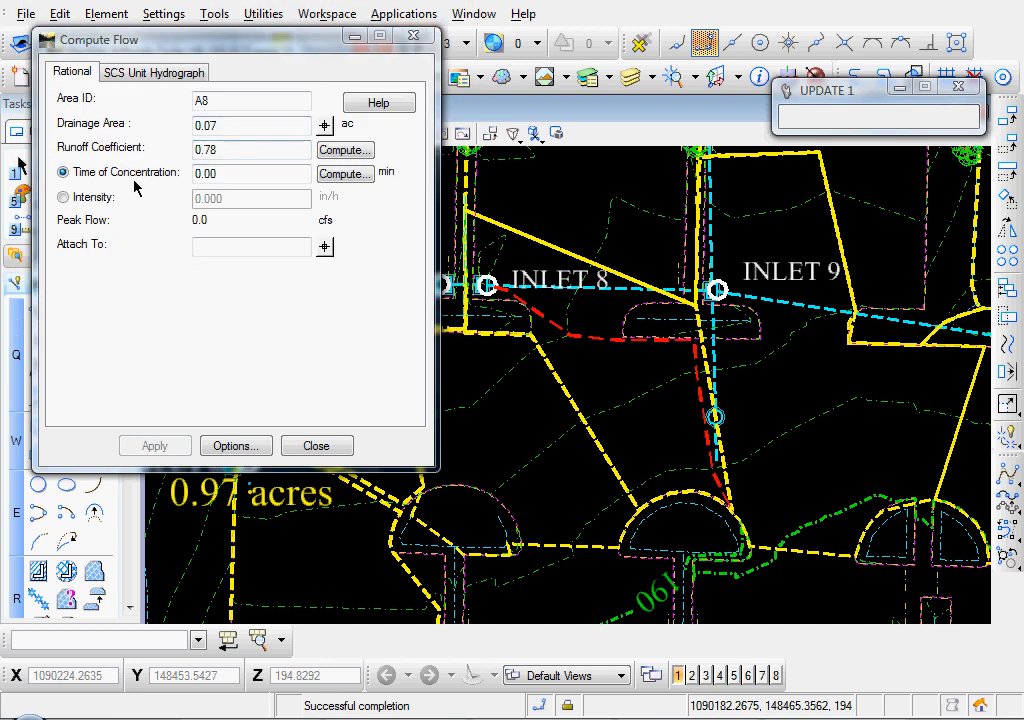
Try a manually entered time of concentration of 9 minutes for area A8
drag(222, 174, 188, 180)
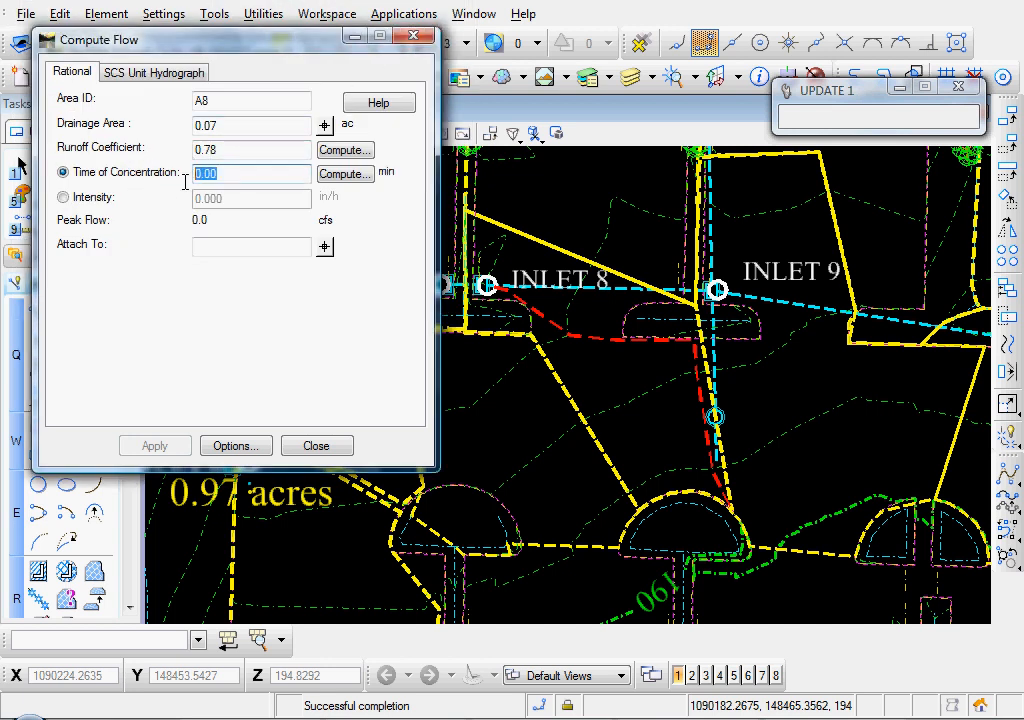
text(9)
key(Tab)
click(258, 173)
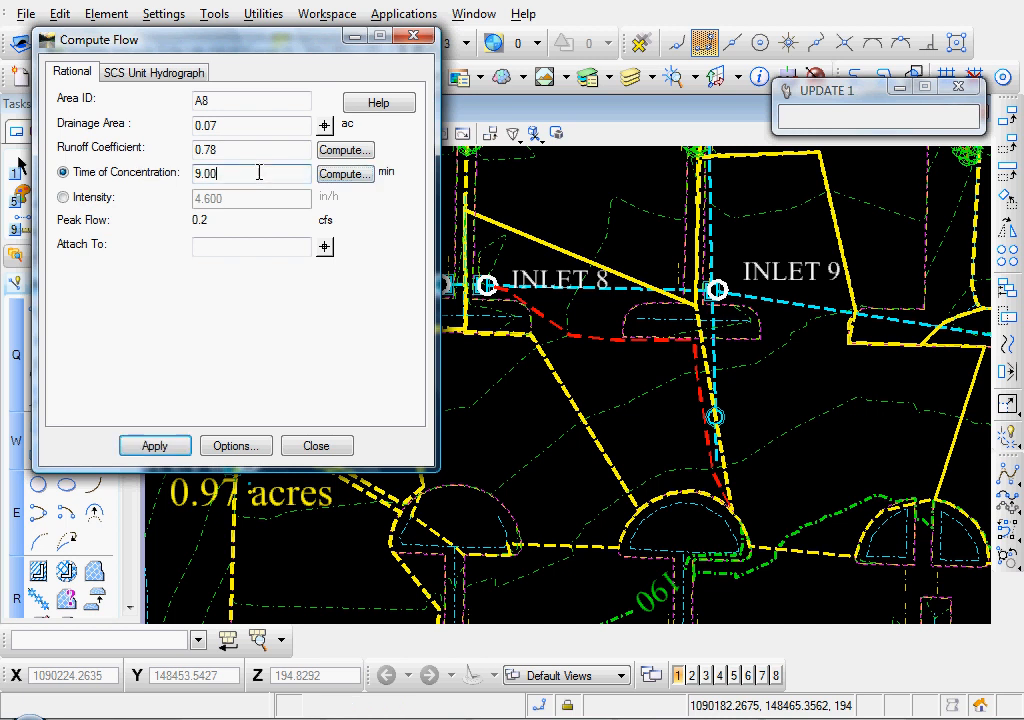
Open the time of concentration calculator and examine the Overland Flow method's inputs before returning to the FAA method
click(342, 174)
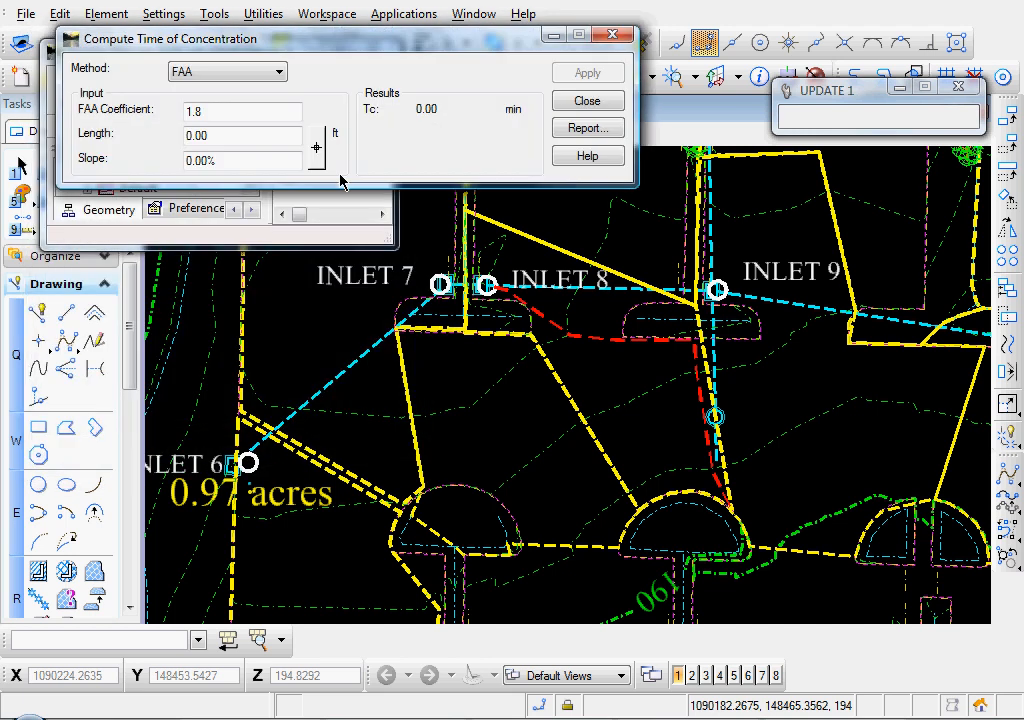
click(220, 72)
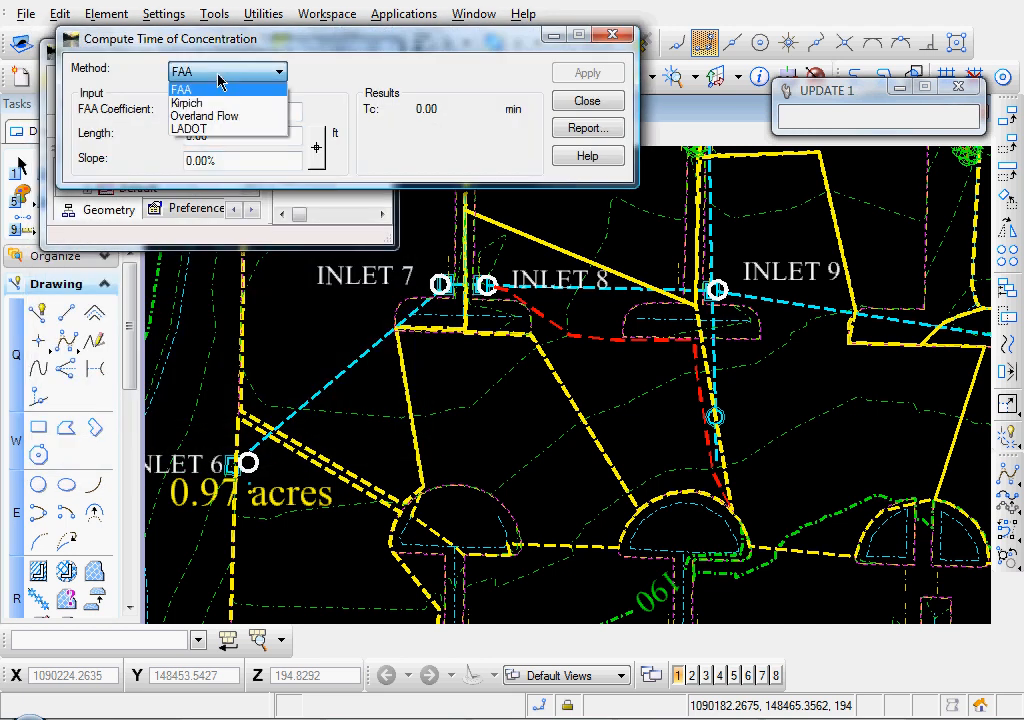
click(212, 116)
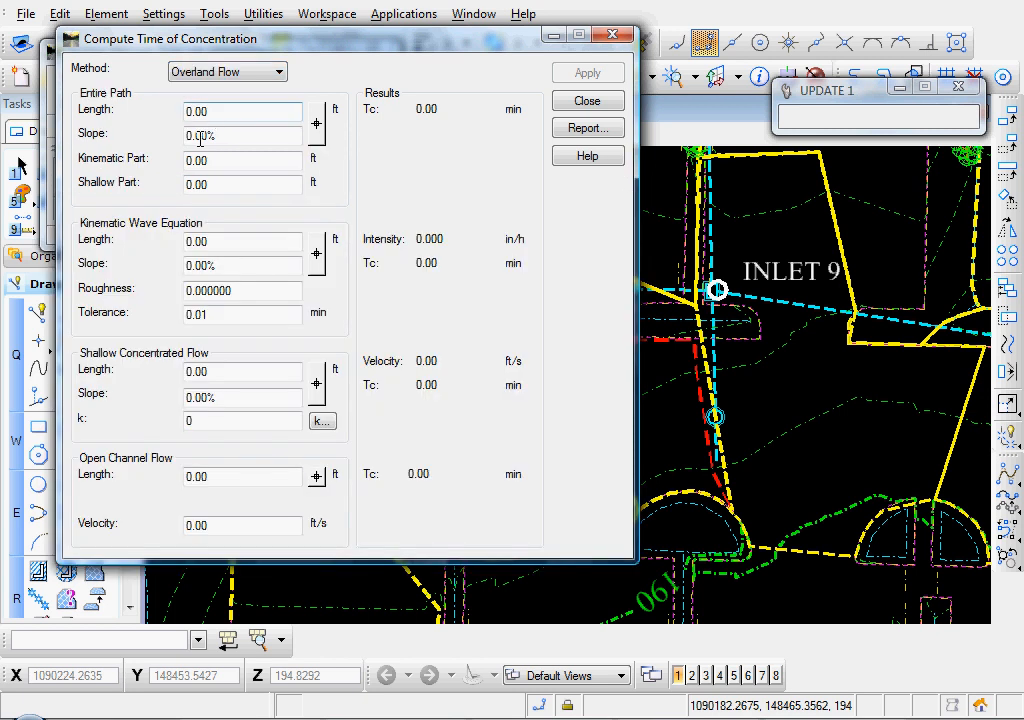
click(273, 270)
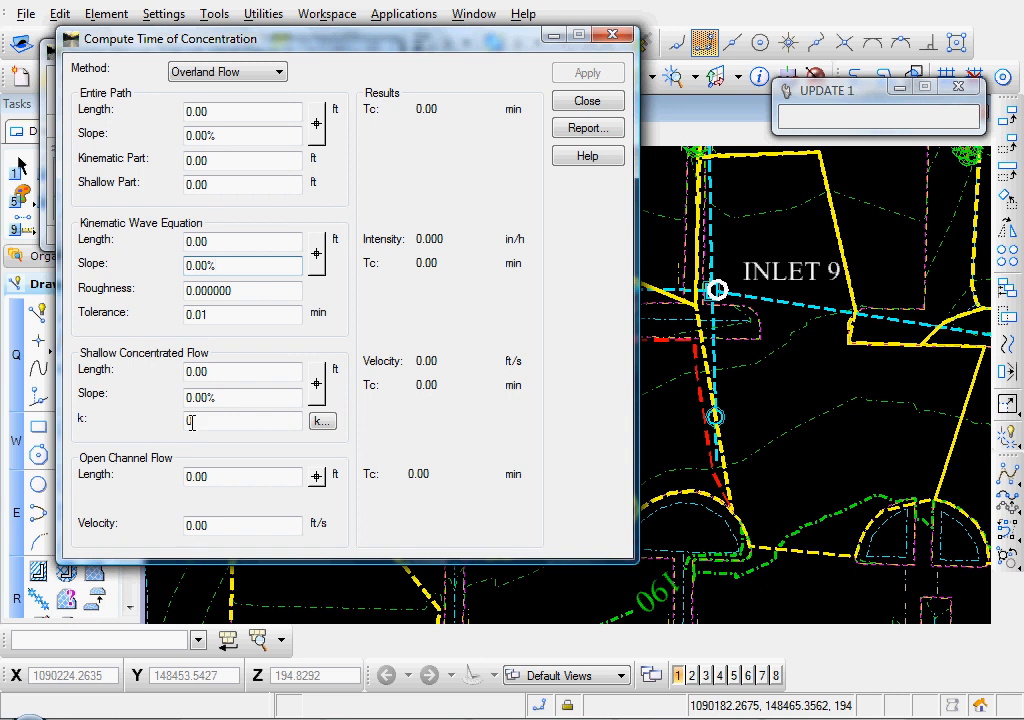
click(233, 370)
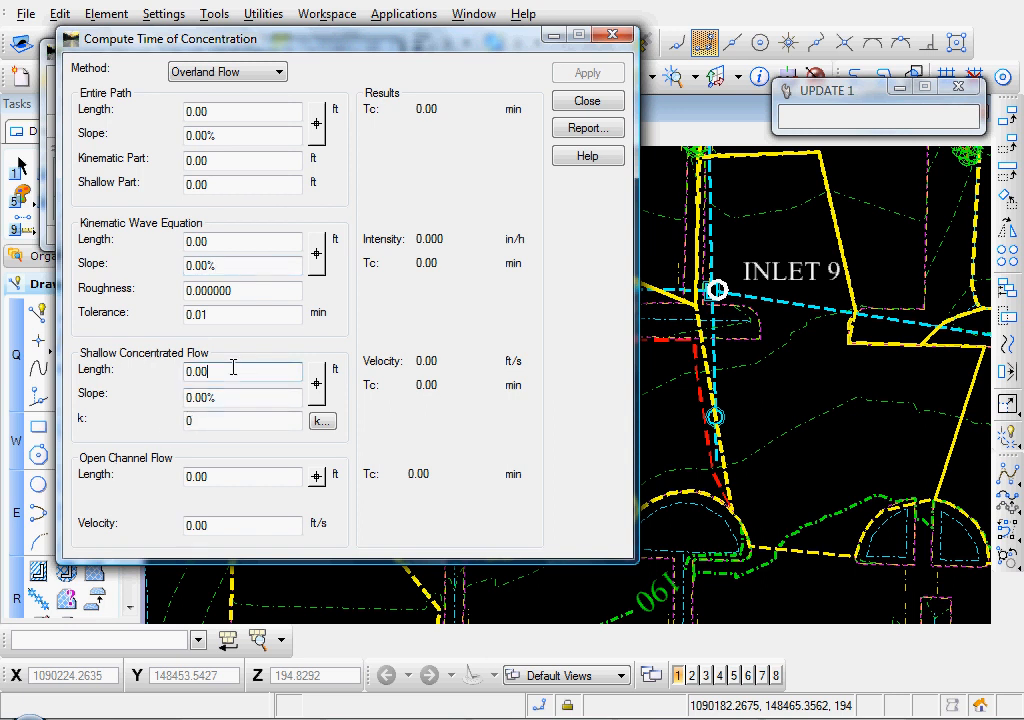
click(240, 241)
click(235, 313)
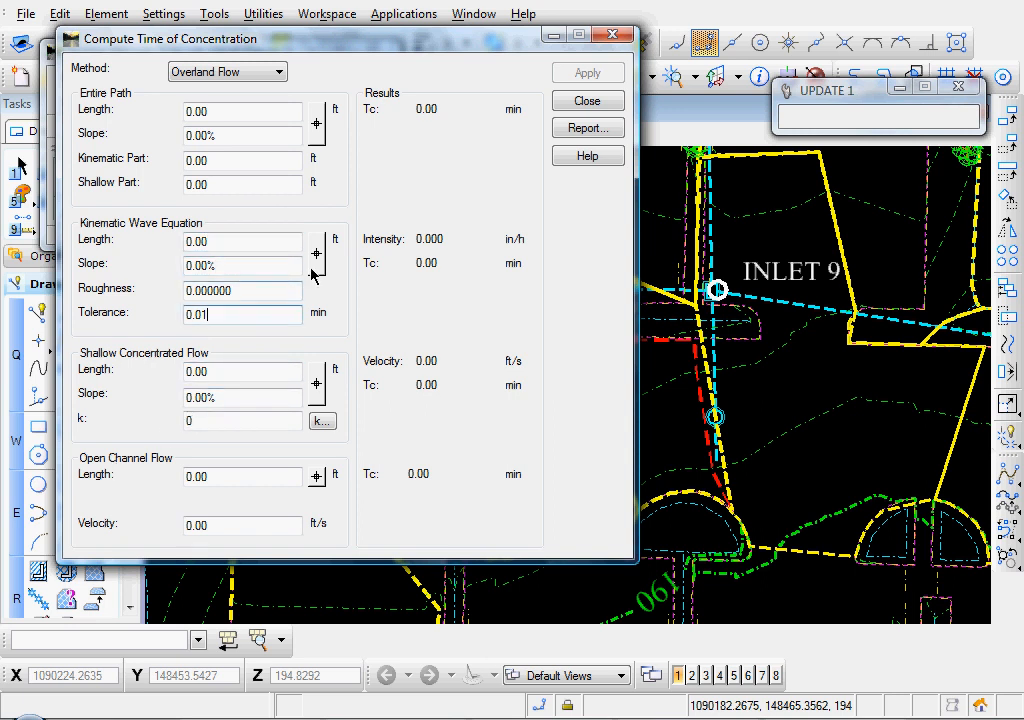
click(235, 73)
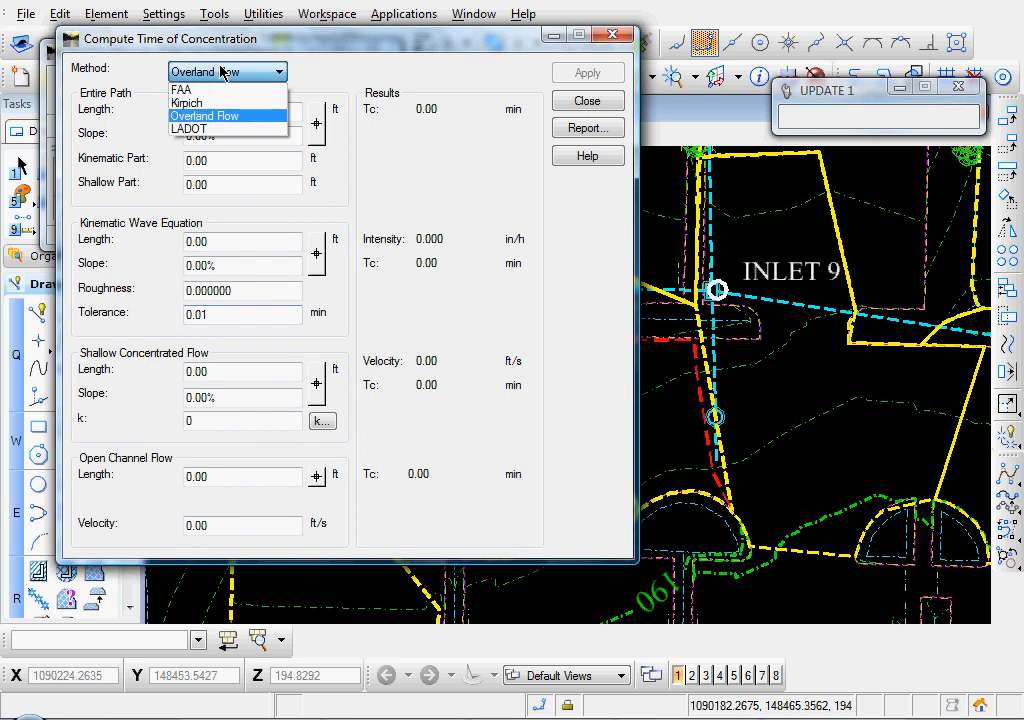
click(203, 88)
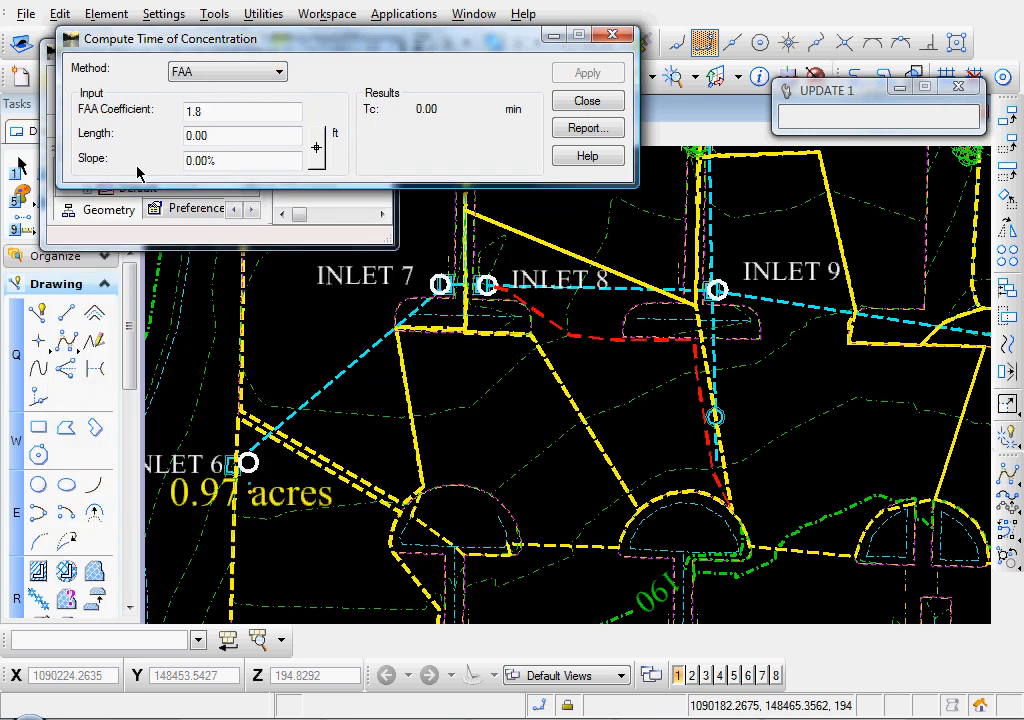
Compute the FAA time of concentration from the red dashed flow path leading to Inlet 8 and apply it to area A8
click(225, 134)
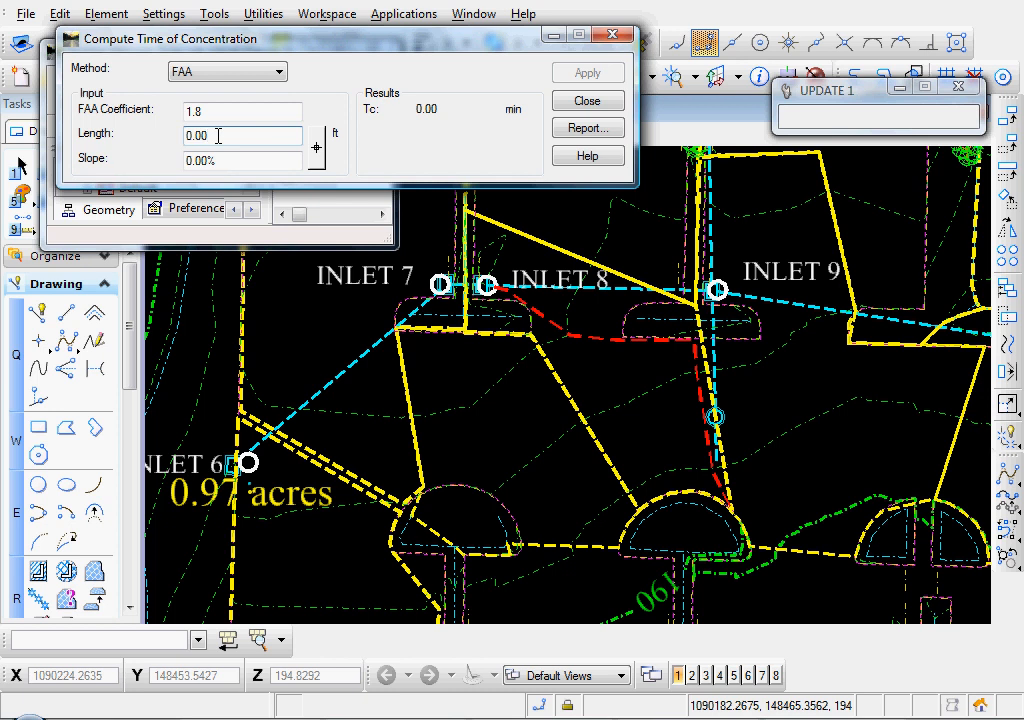
click(228, 161)
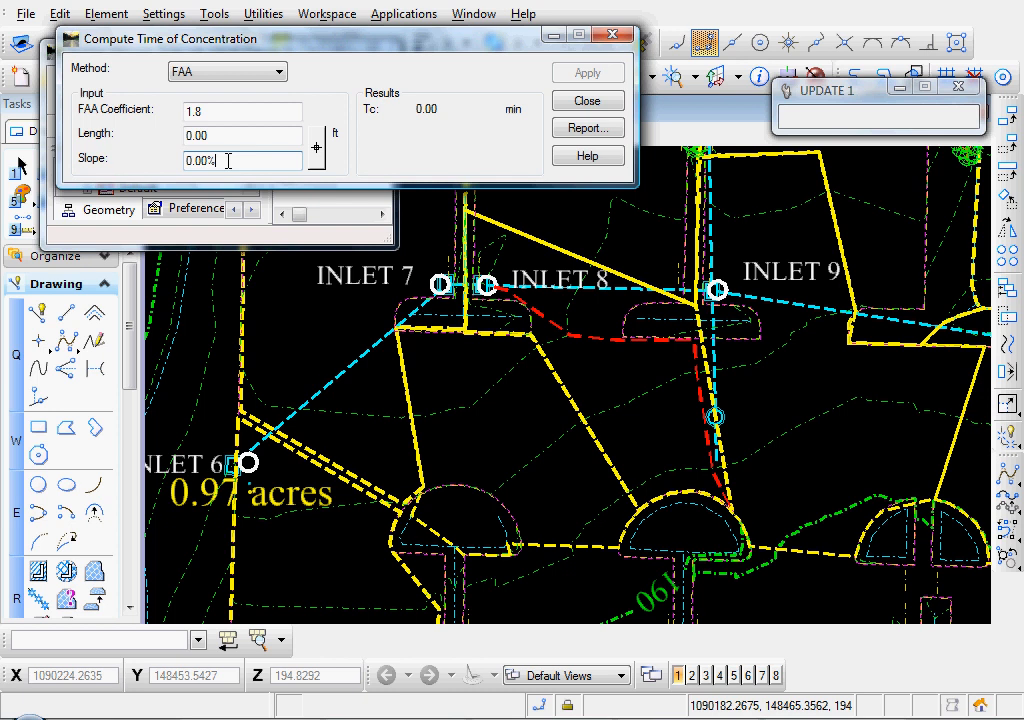
click(318, 150)
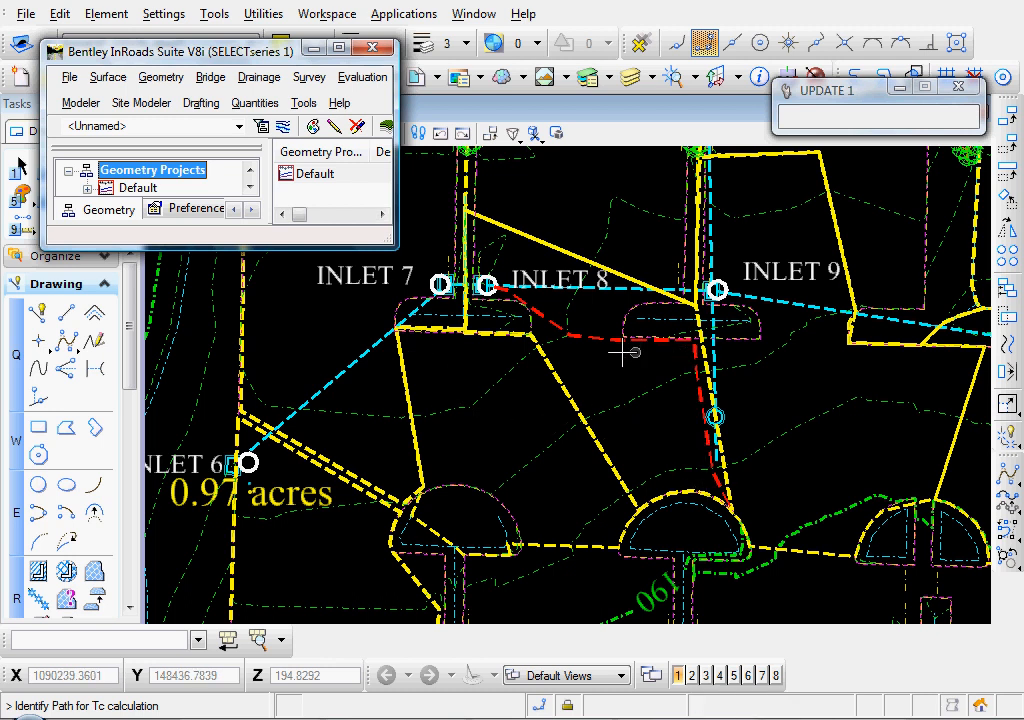
click(704, 393)
click(669, 421)
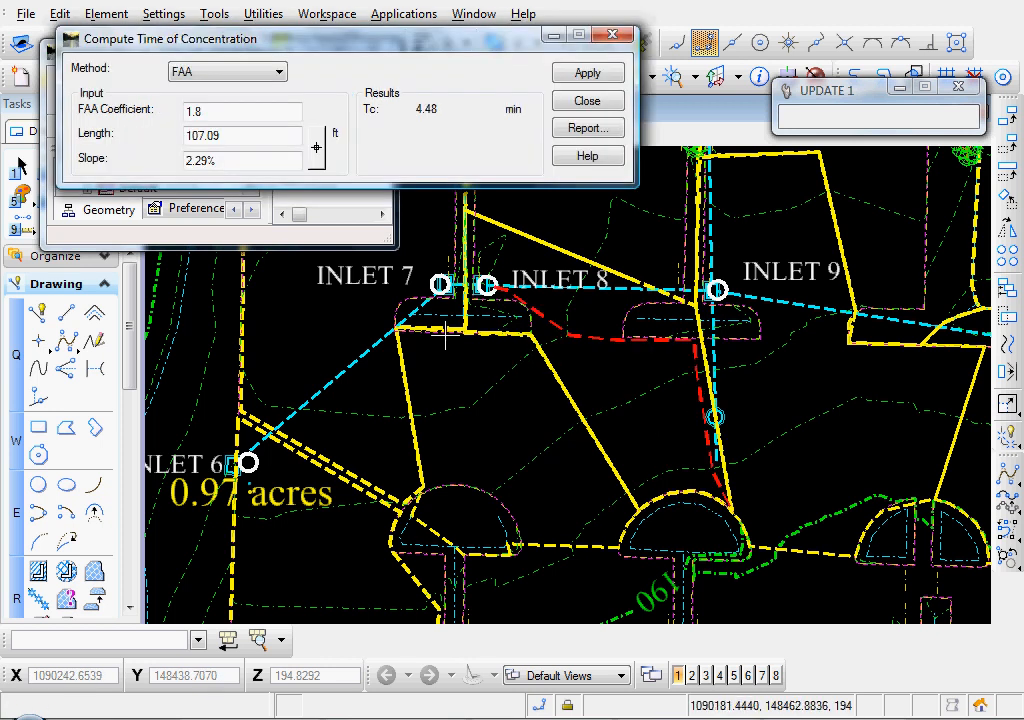
click(250, 135)
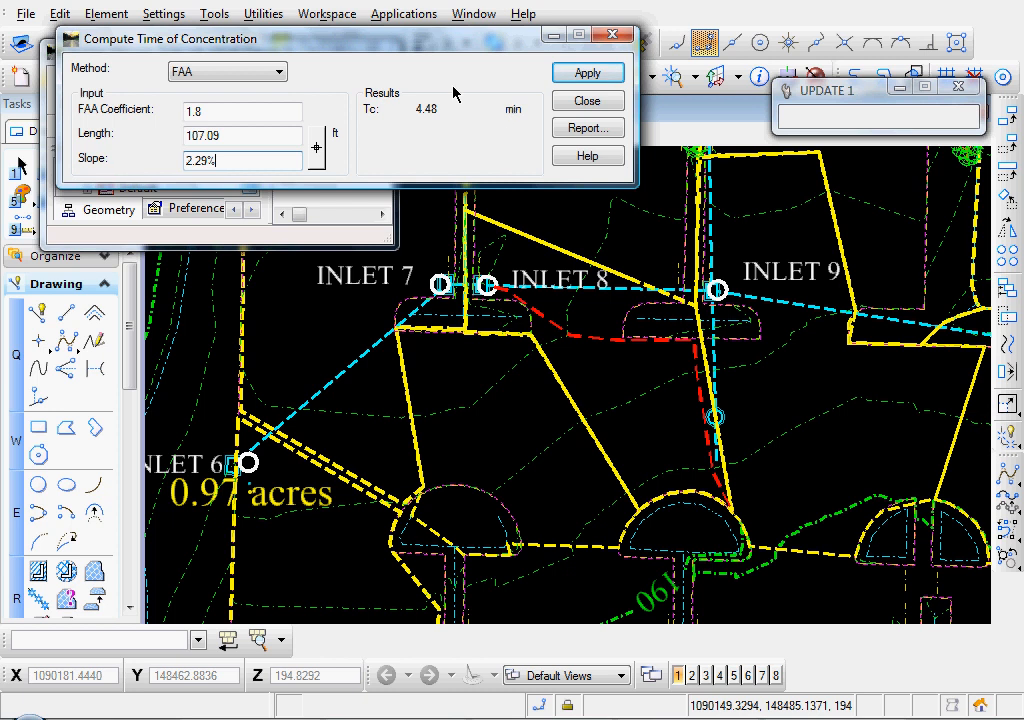
click(587, 73)
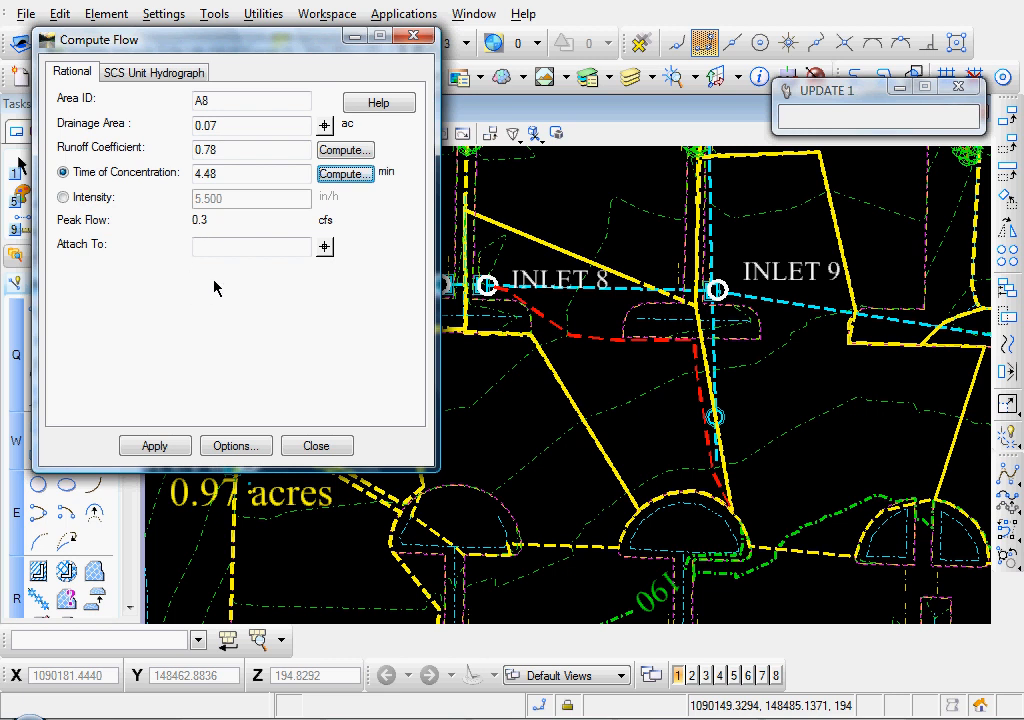
Attach area A8 to inlet IN8 by identifying the Inlet 8 structure in the drawing, and create the drainage area
click(234, 245)
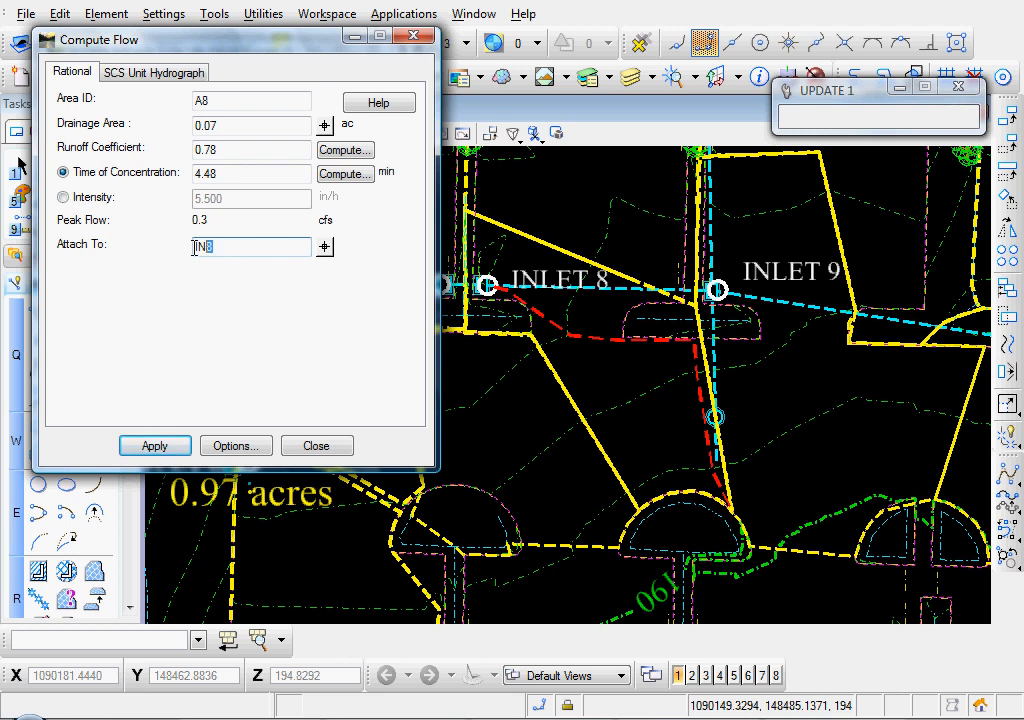
click(325, 248)
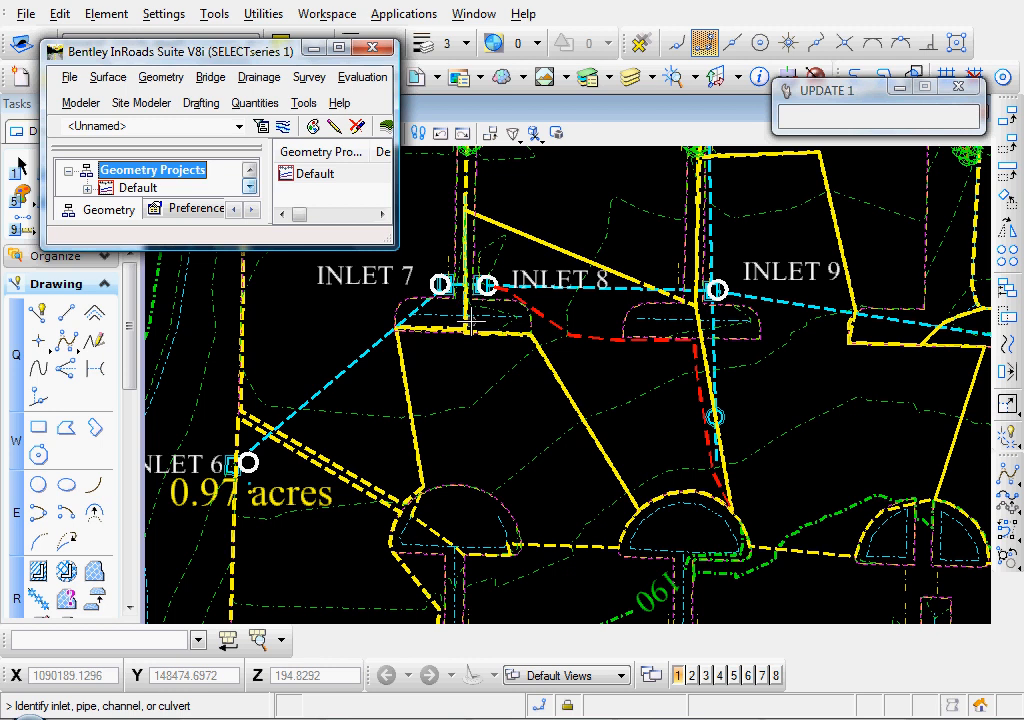
scroll(471, 320, up, 5)
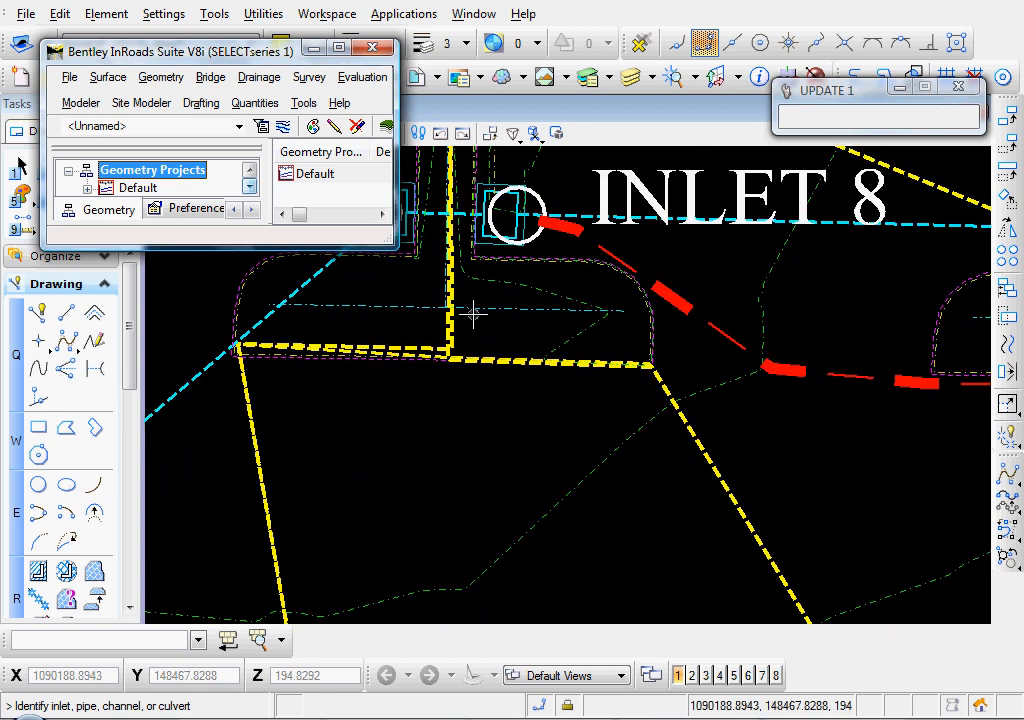
middle_drag(485, 293, 469, 331)
scroll(469, 293, up, 3)
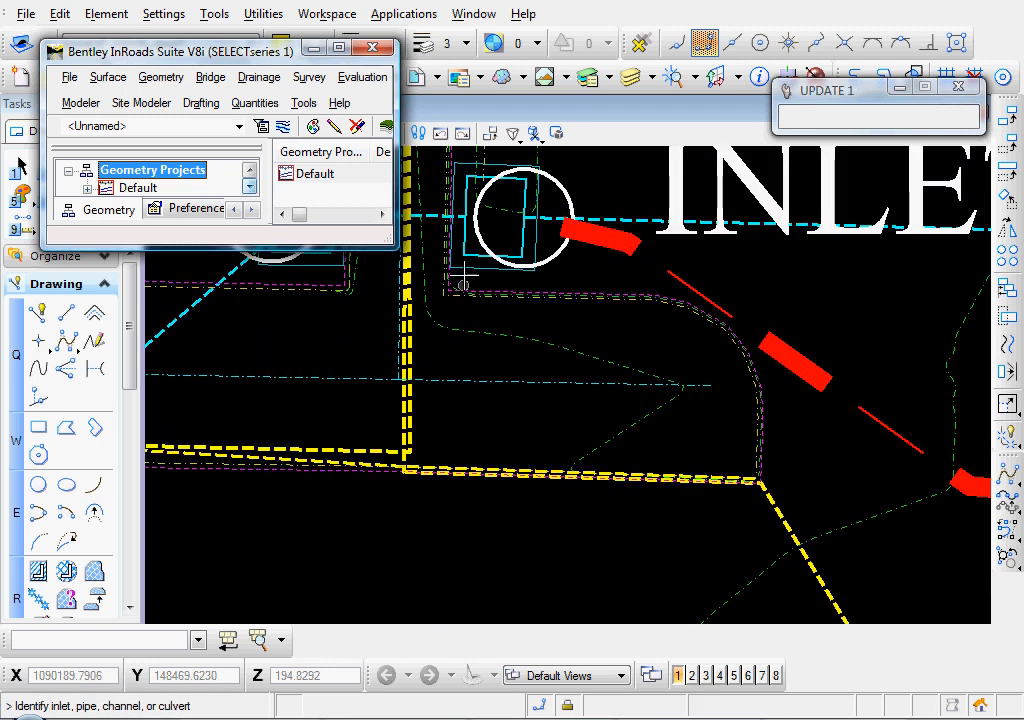
click(466, 272)
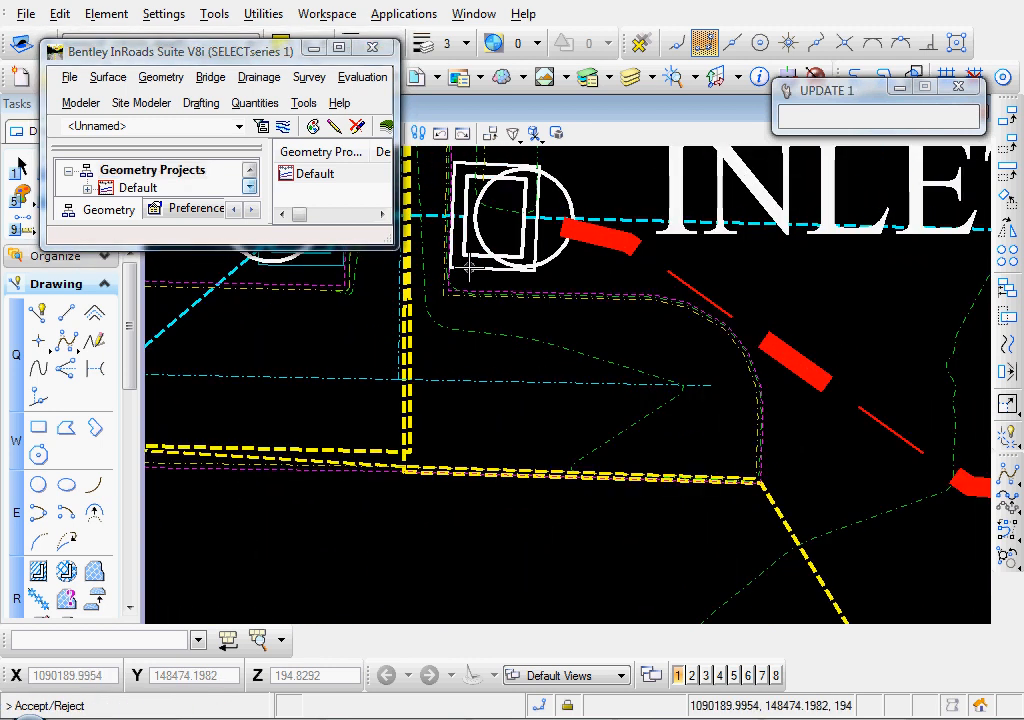
click(473, 342)
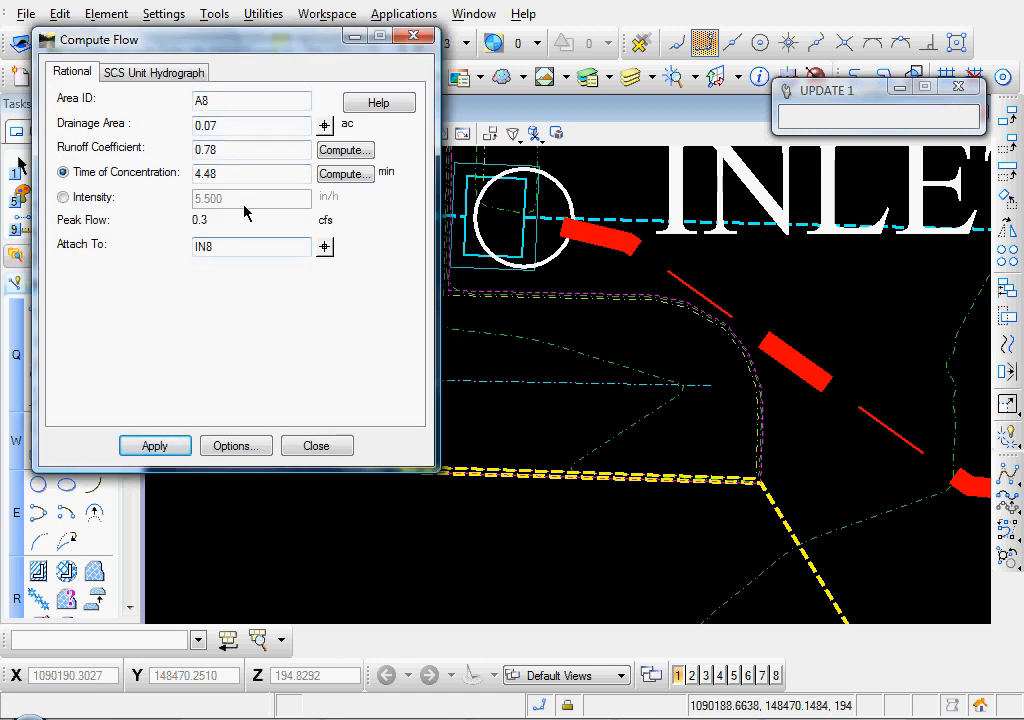
click(155, 447)
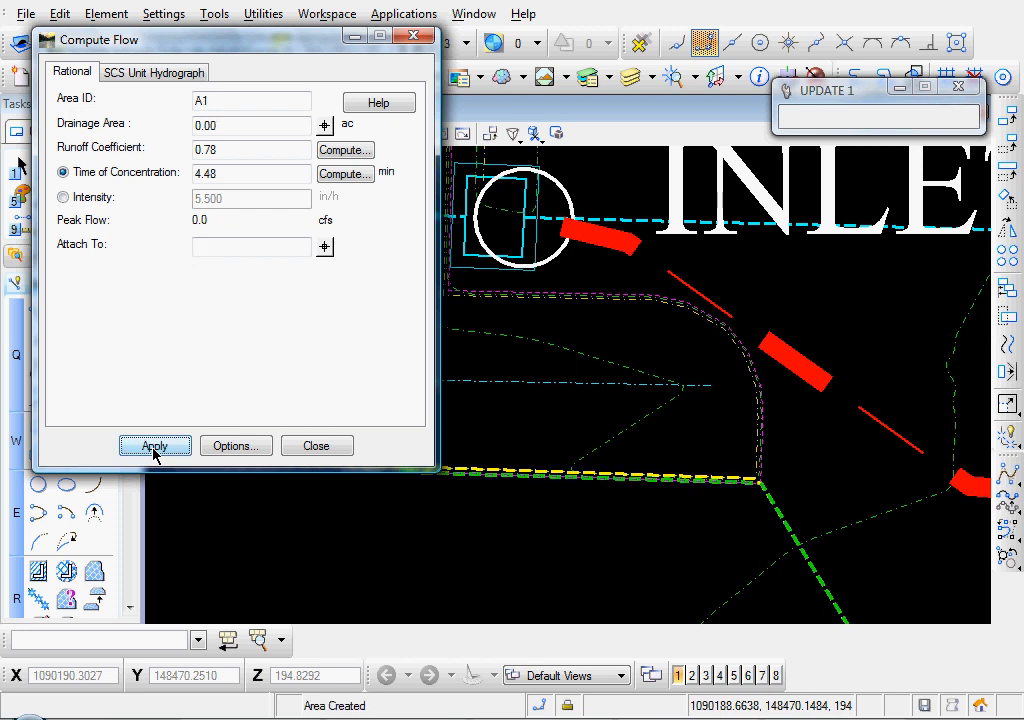
Take the drainage area for A1 from the closed yellow boundary enclosing Inlet 1
scroll(549, 366, down, 4)
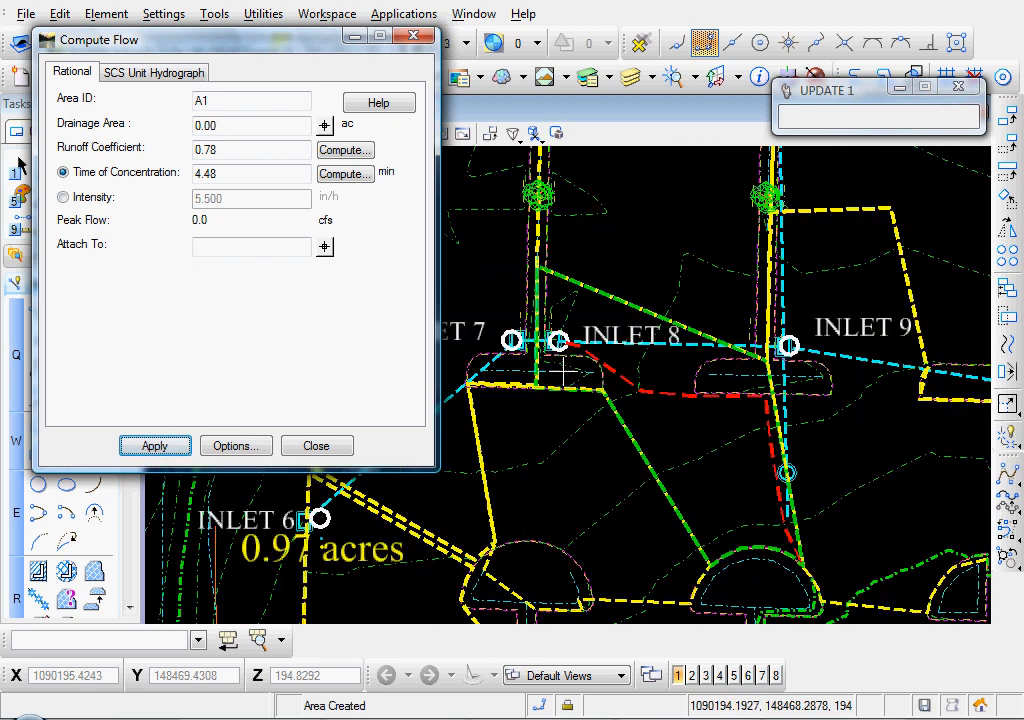
scroll(658, 247, down, 2)
middle_drag(652, 271, 620, 530)
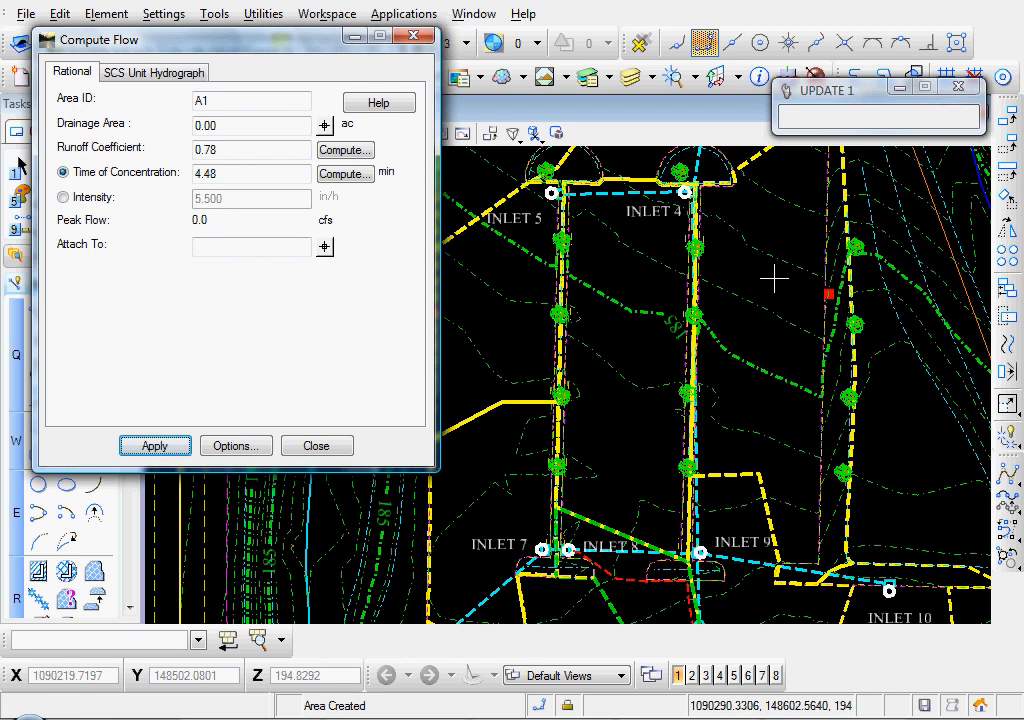
mouse_move(757, 317)
middle_down()
mouse_move(670, 418)
mouse_move(633, 502)
middle_up()
middle_drag(638, 410, 606, 462)
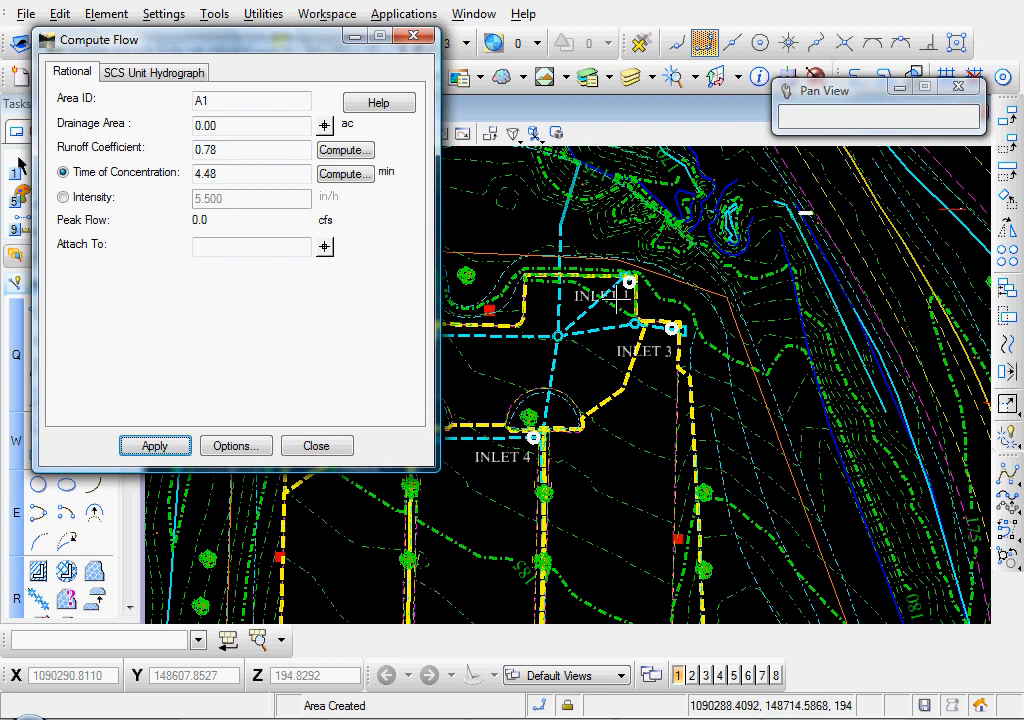
scroll(617, 298, up, 4)
middle_drag(618, 333, 660, 356)
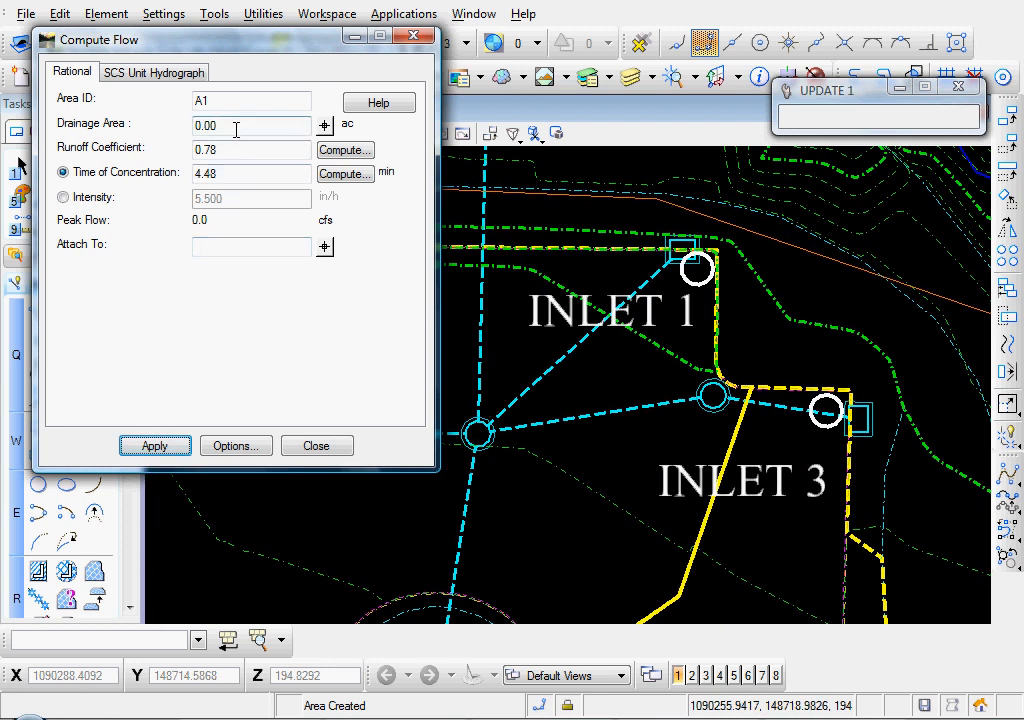
click(325, 128)
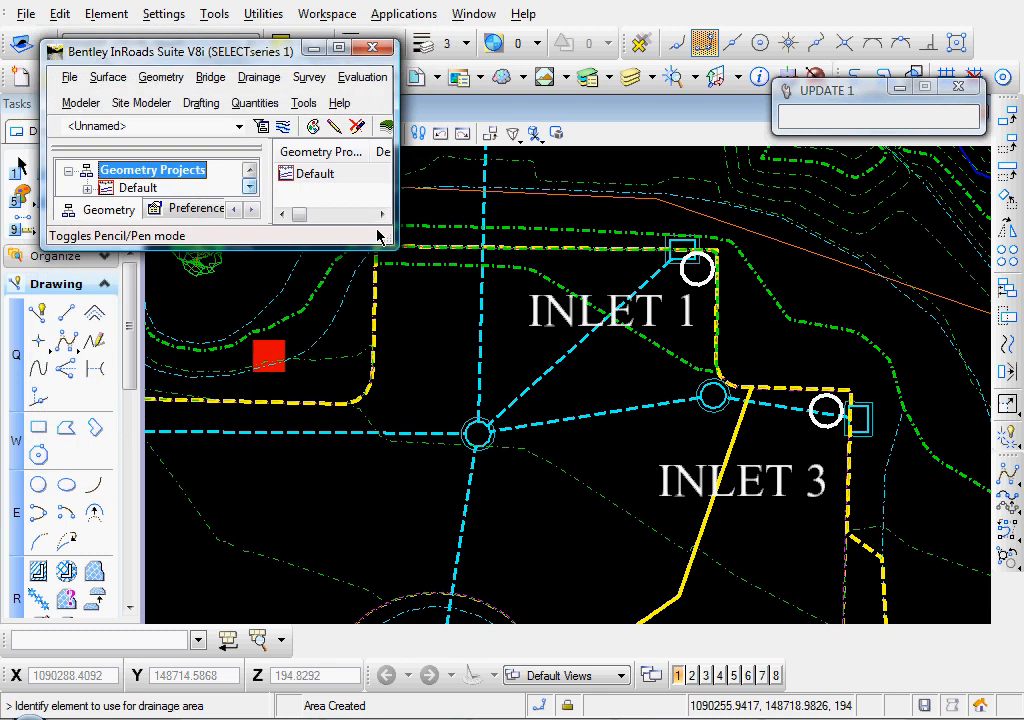
click(578, 248)
scroll(507, 290, down, 2)
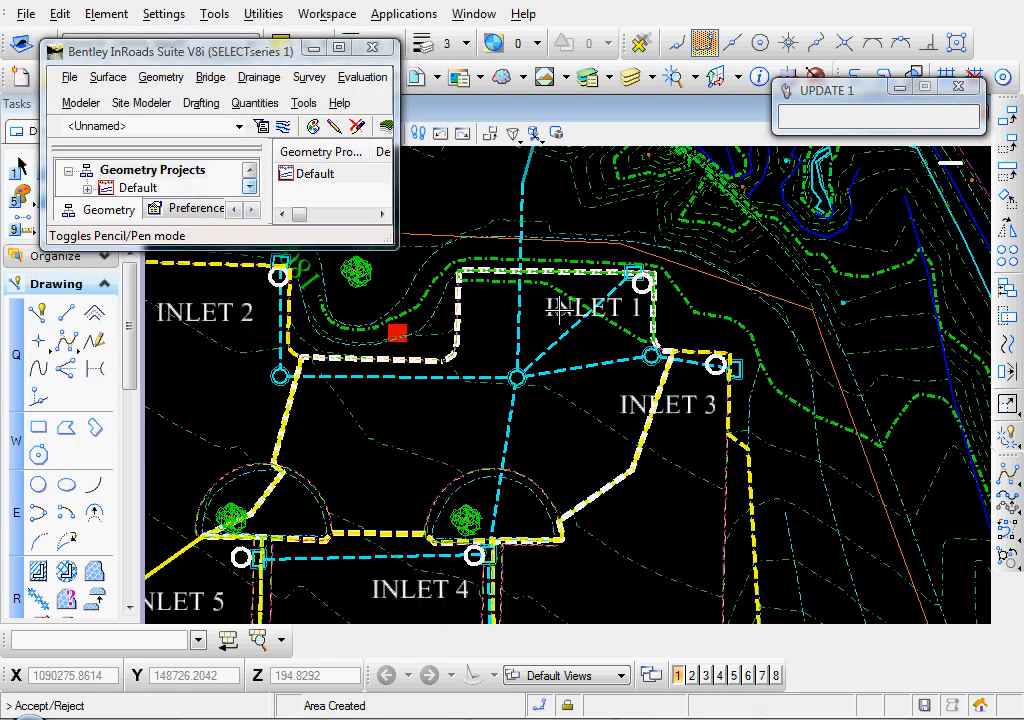
click(485, 407)
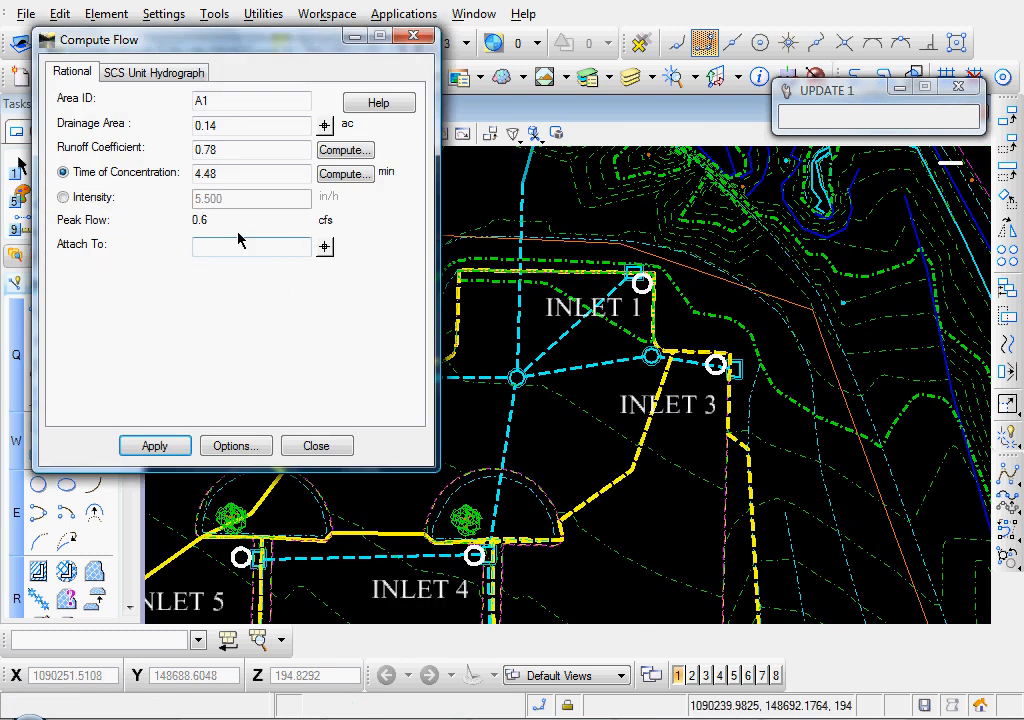
Set the time of concentration for area A1 to 5 minutes
click(227, 148)
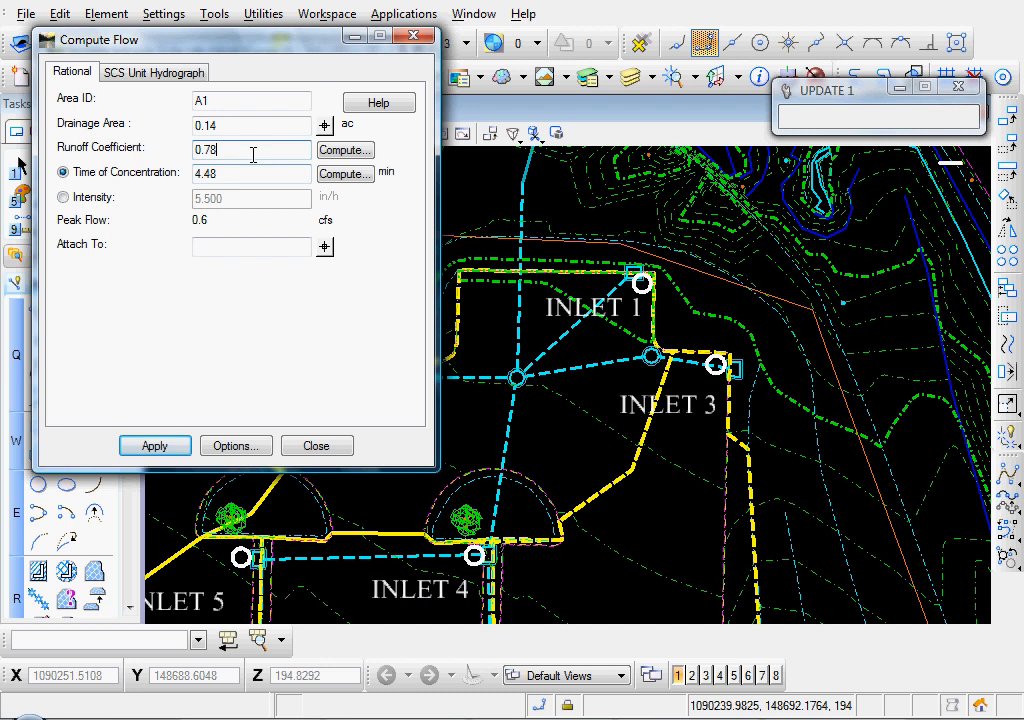
drag(221, 173, 181, 173)
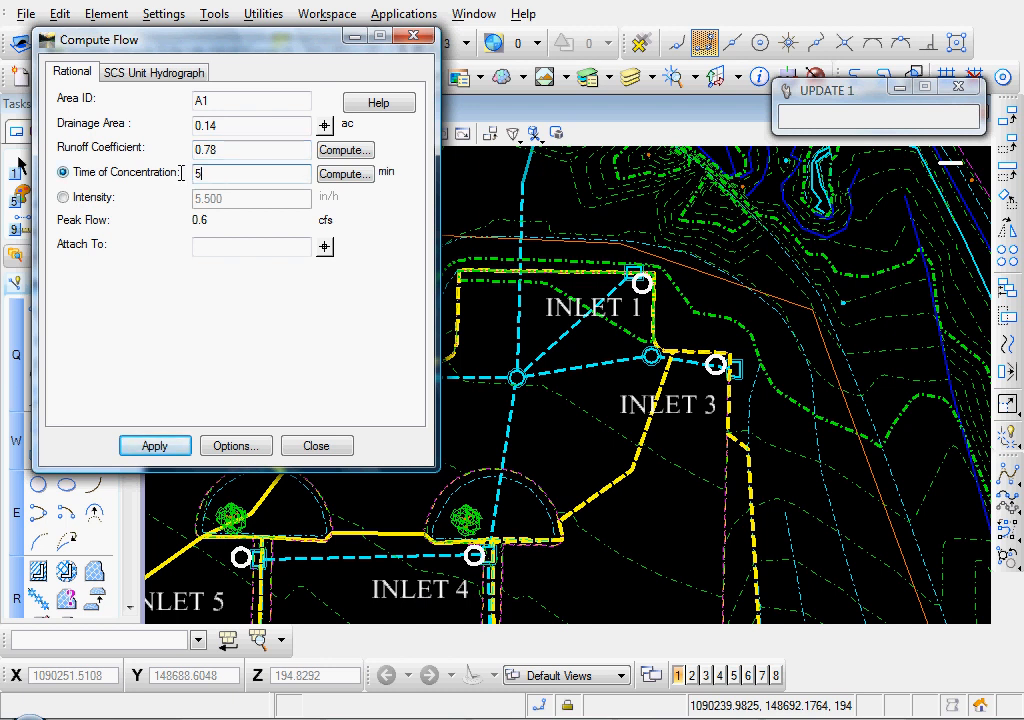
key(Tab)
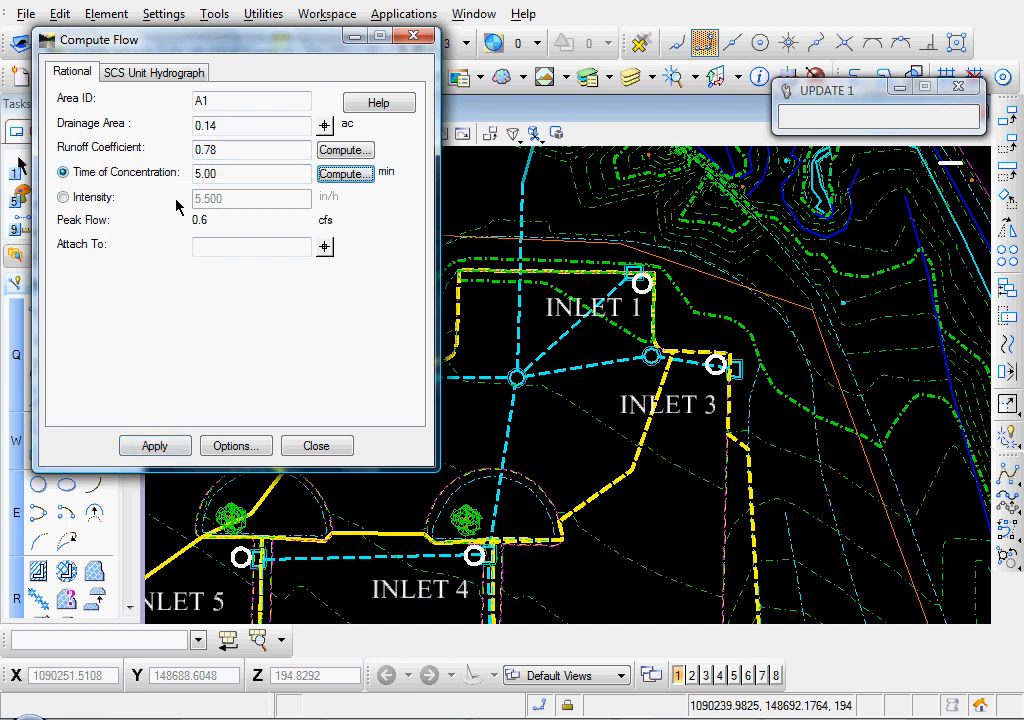
Attach area A1 to inlet IN1 by identifying the Inlet 1 structure in the drawing, and create the drainage area
click(259, 244)
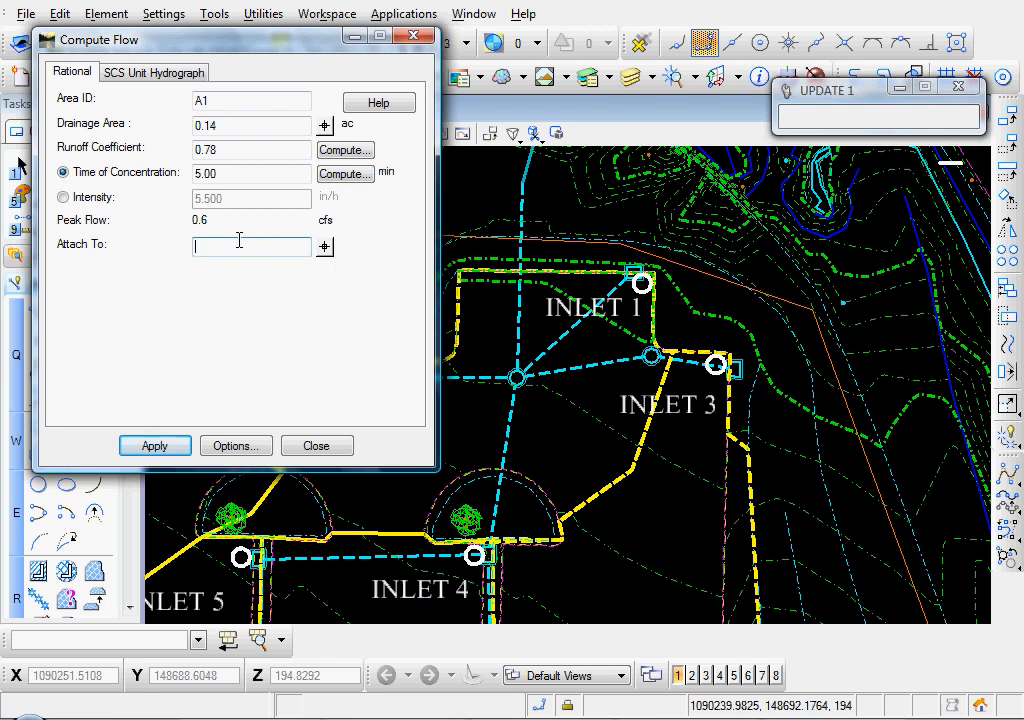
click(324, 247)
scroll(621, 274, up, 2)
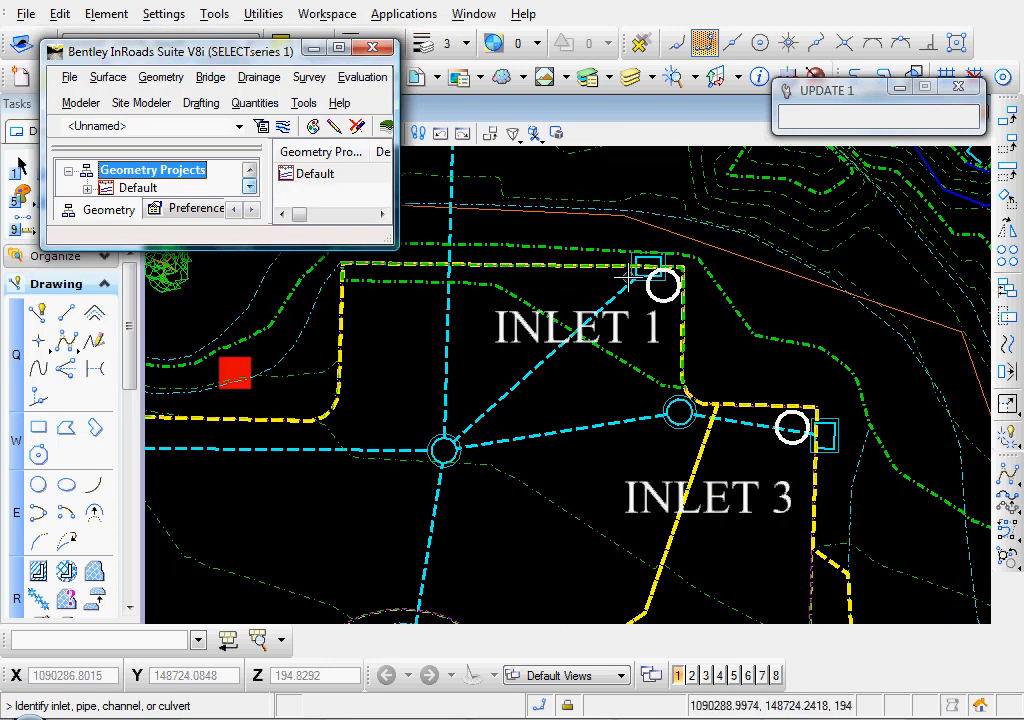
click(612, 280)
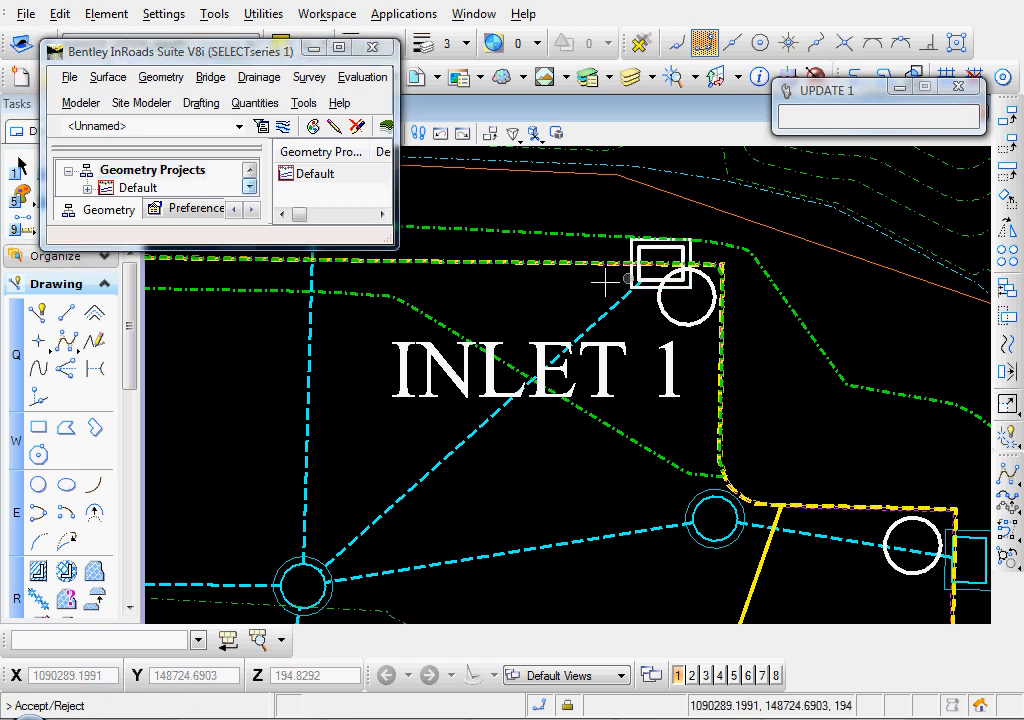
click(596, 285)
click(145, 445)
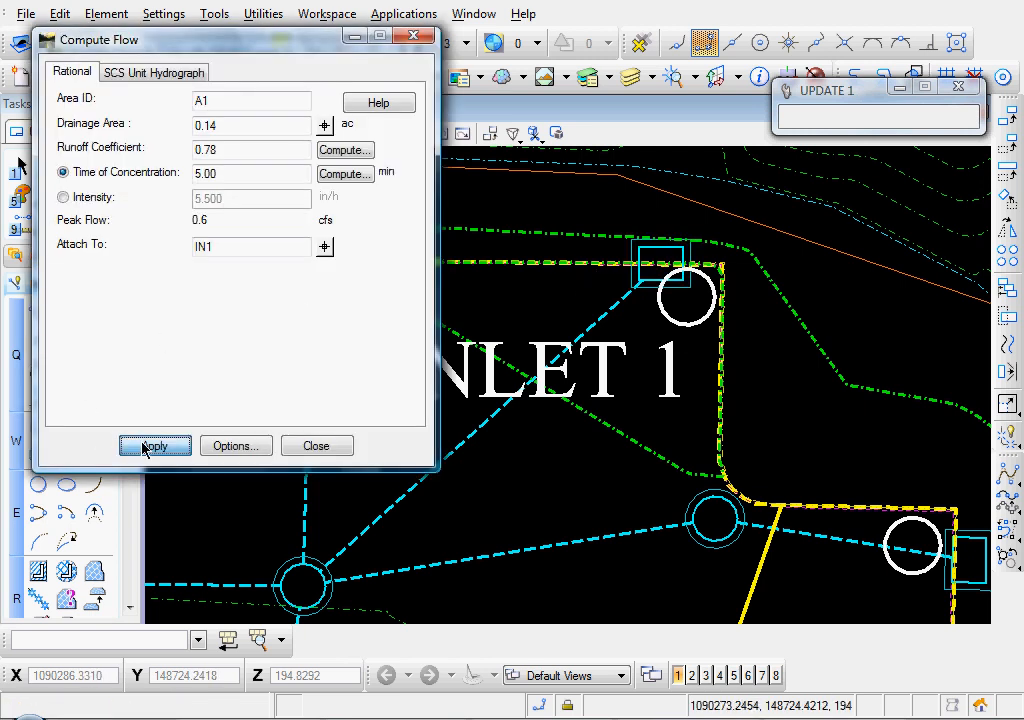
Take the drainage area for A2 from the closed yellow boundary enclosing Inlet 2
click(240, 102)
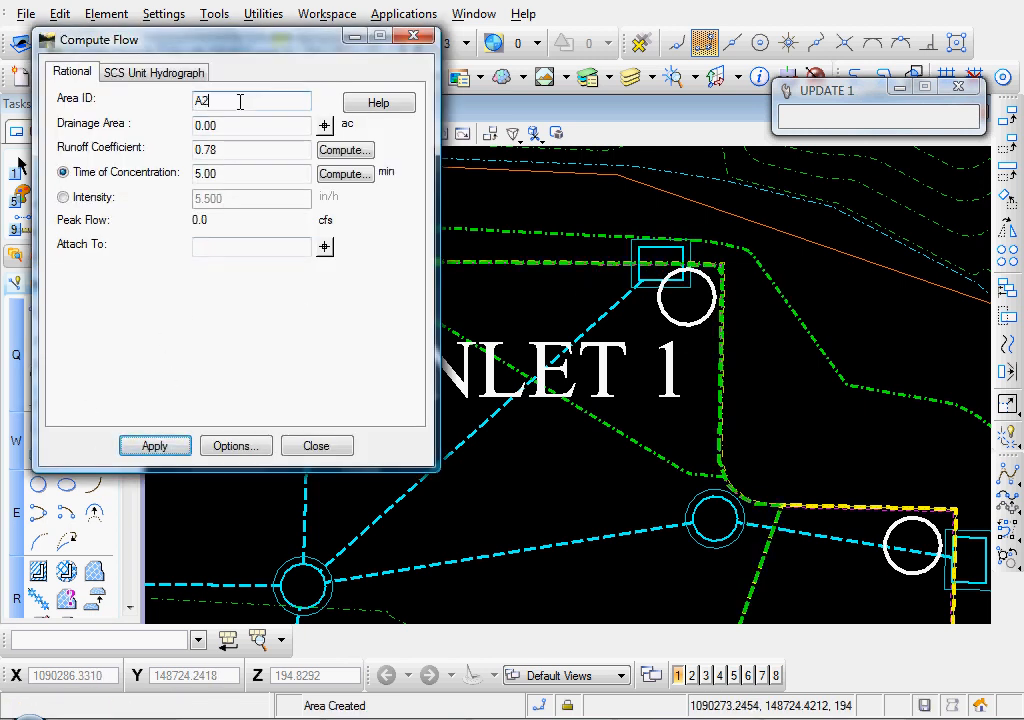
click(324, 126)
scroll(245, 371, down, 2)
mouse_move(240, 370)
middle_down()
mouse_move(384, 390)
mouse_move(705, 399)
middle_up()
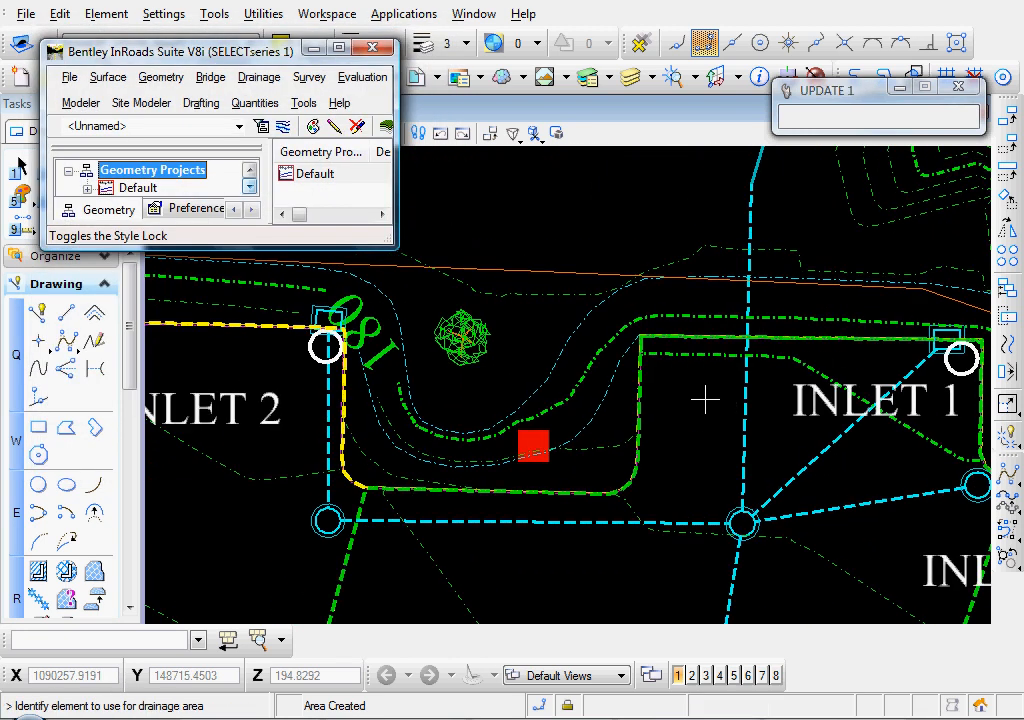
middle_drag(370, 393, 576, 393)
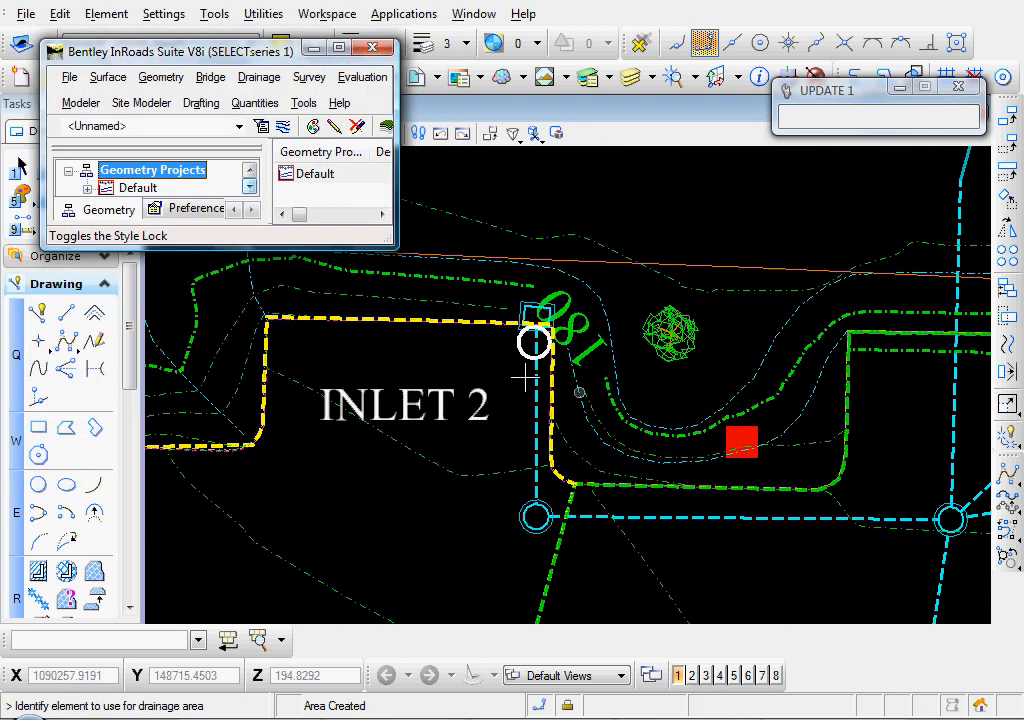
click(437, 320)
scroll(382, 439, down, 1)
click(378, 445)
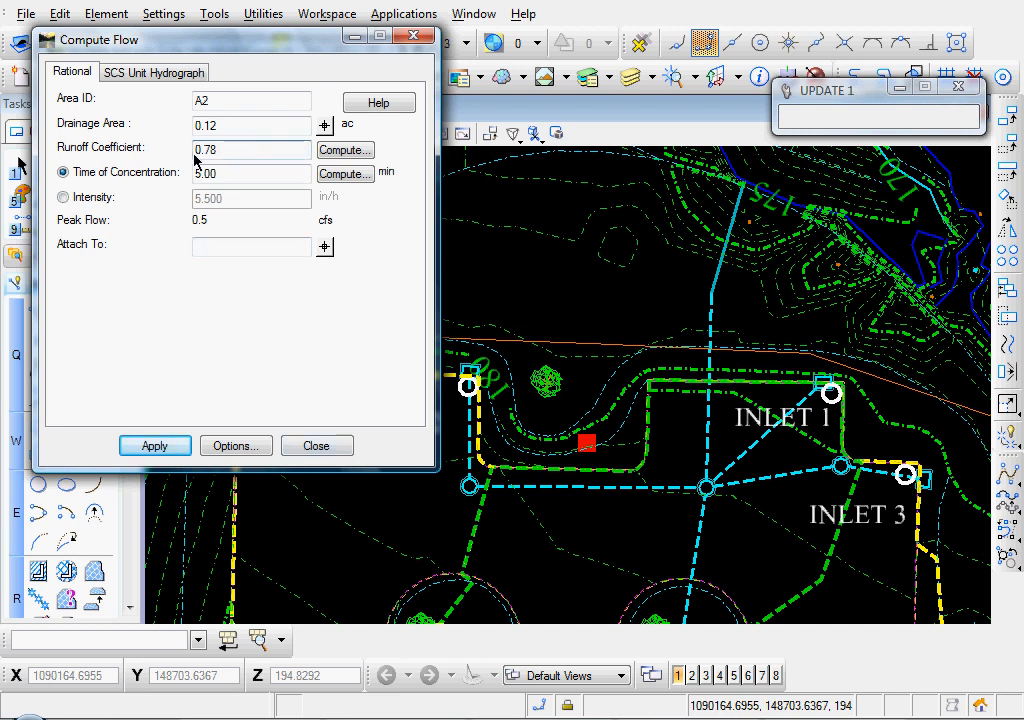
Attach area A2 to inlet IN2 by identifying the Inlet 2 structure in the drawing, and create the drainage area
click(221, 172)
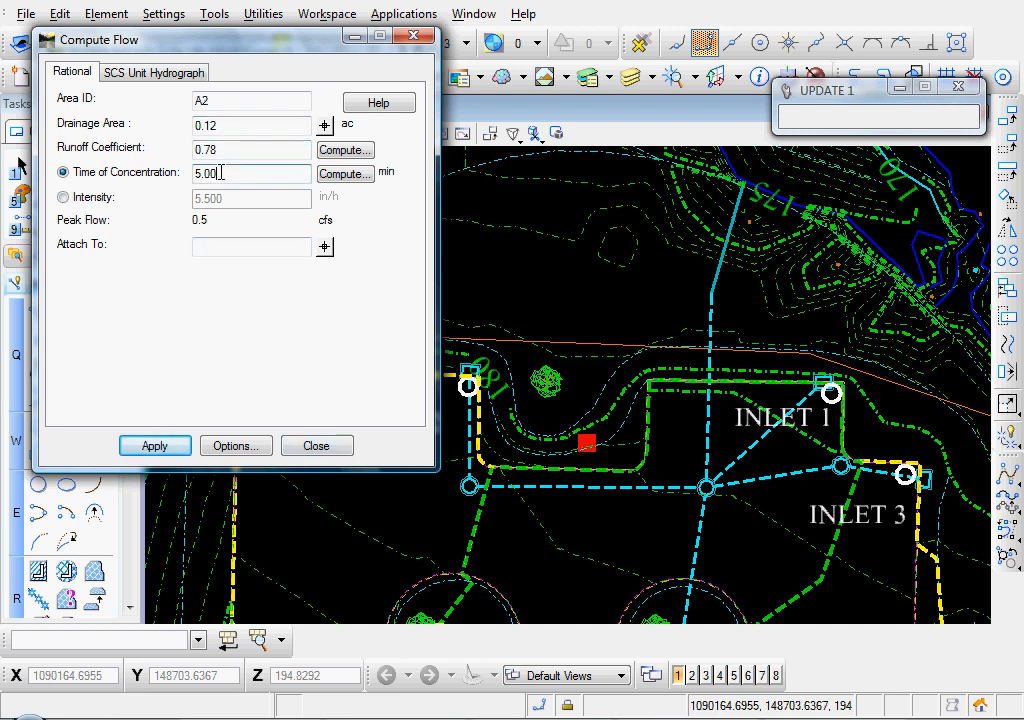
click(325, 252)
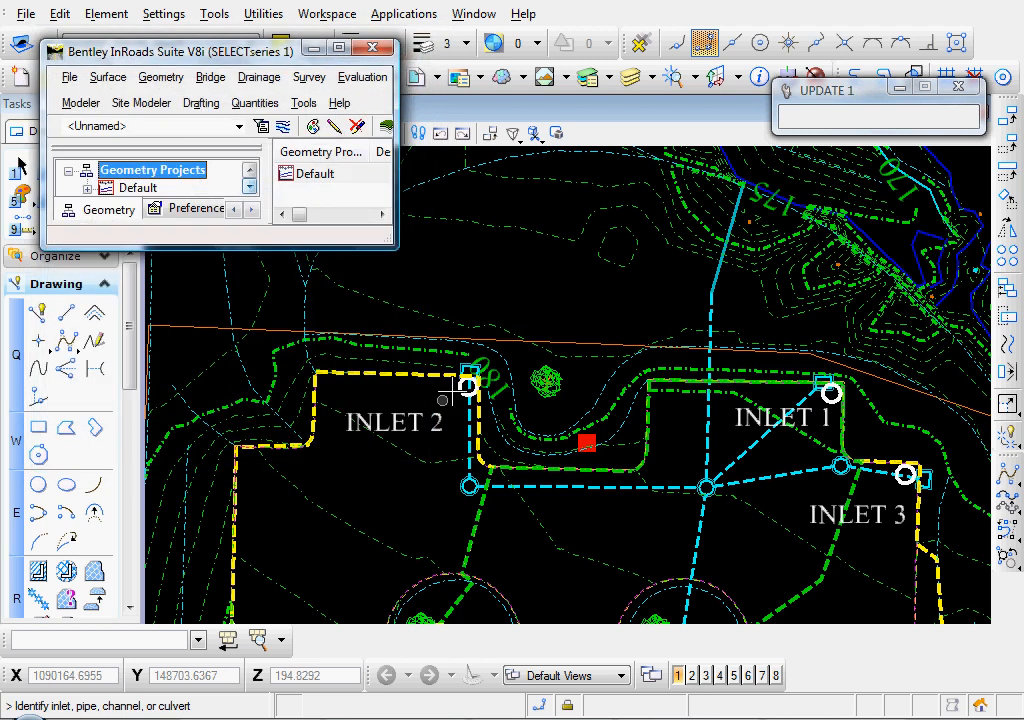
scroll(478, 327, up, 5)
click(482, 328)
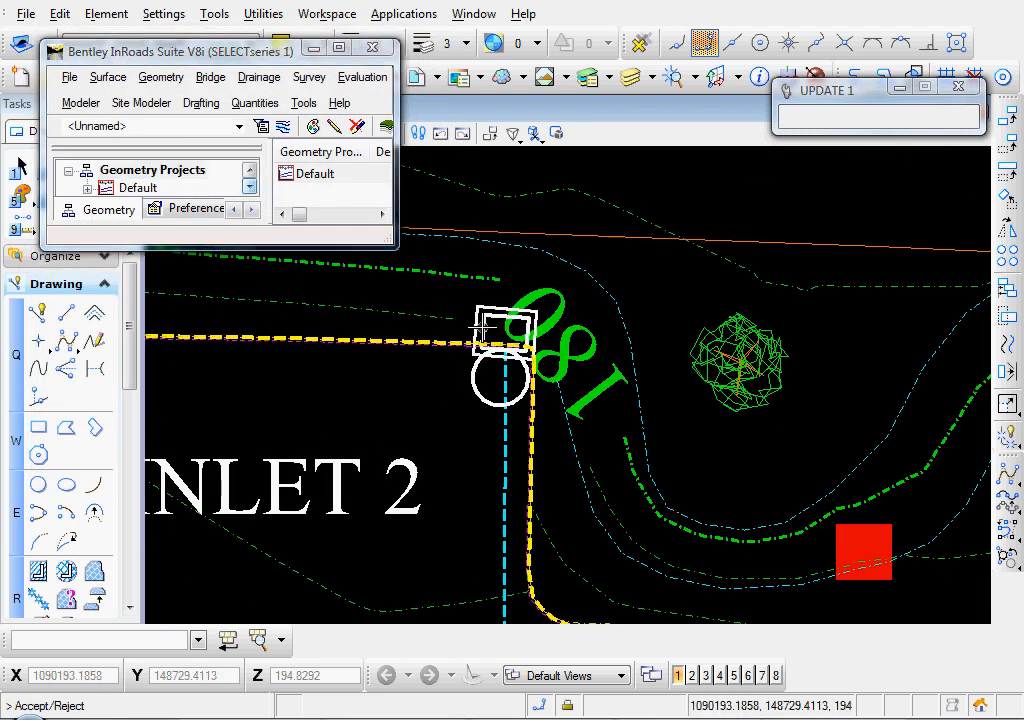
click(450, 328)
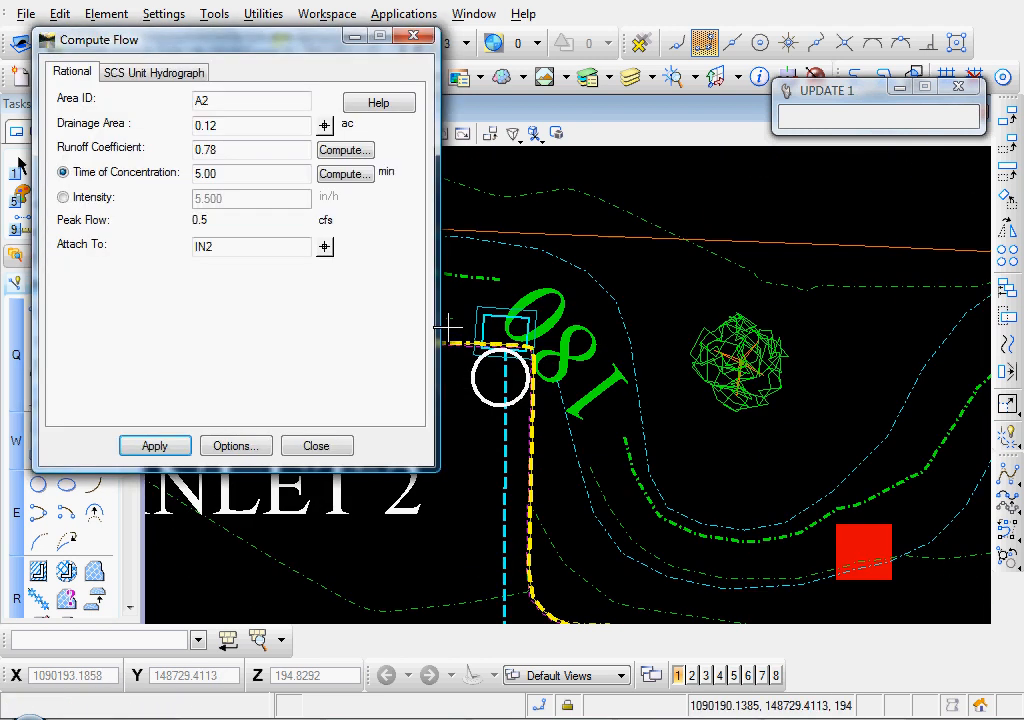
click(155, 446)
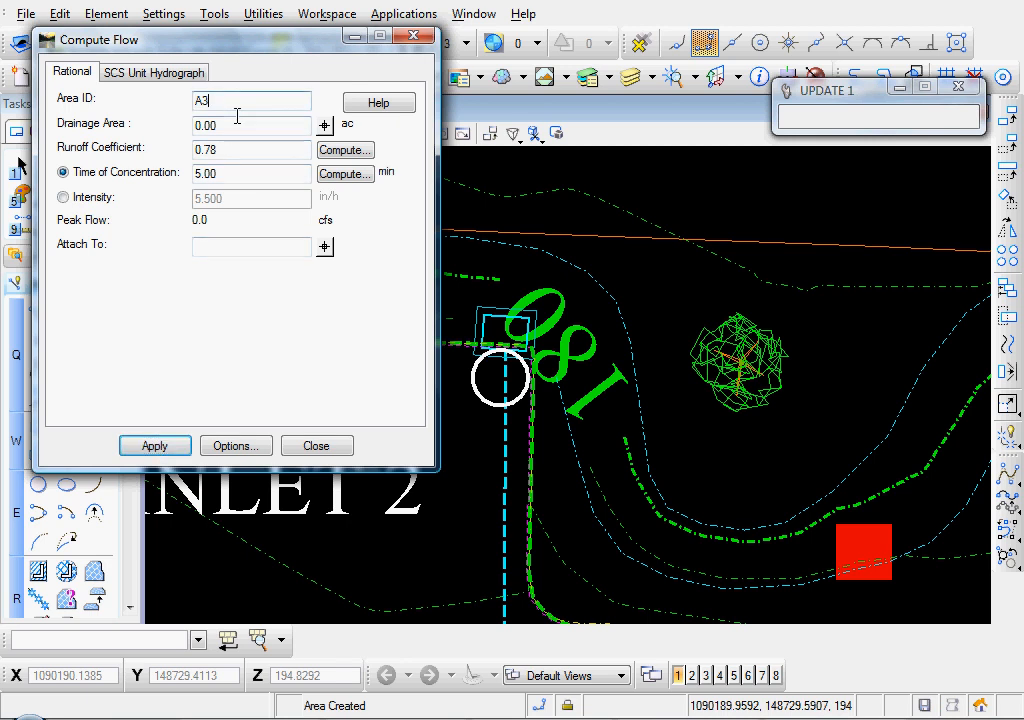
Take the drainage area for A3 from the closed yellow boundary beside Inlet 3
click(325, 127)
scroll(750, 496, down, 4)
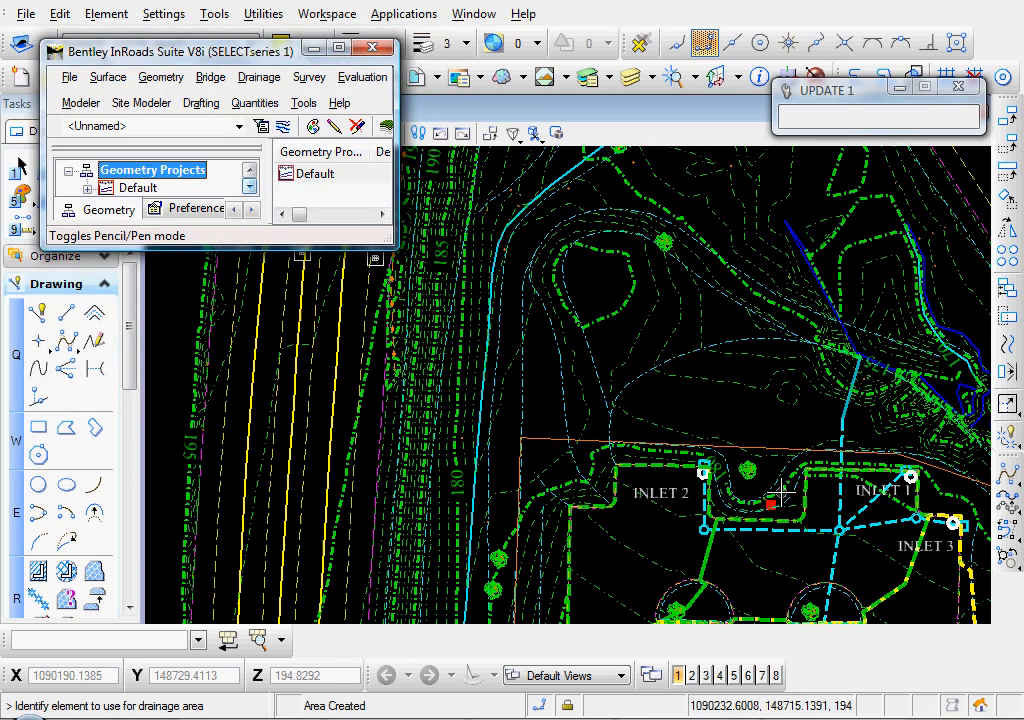
middle_drag(649, 455, 260, 393)
scroll(530, 466, up, 5)
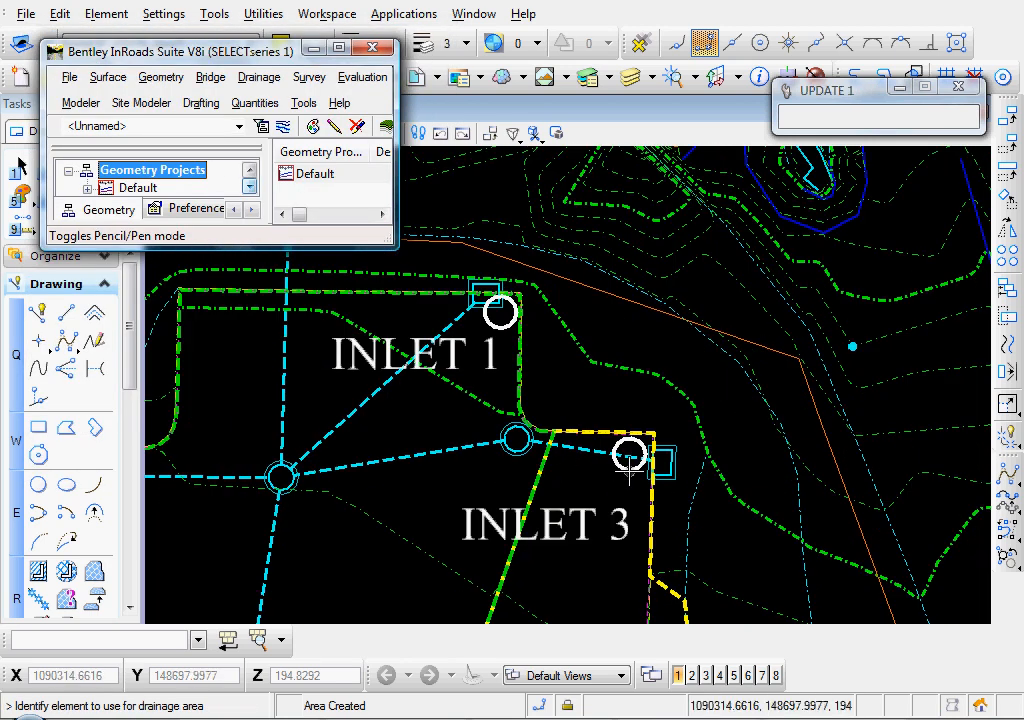
click(600, 430)
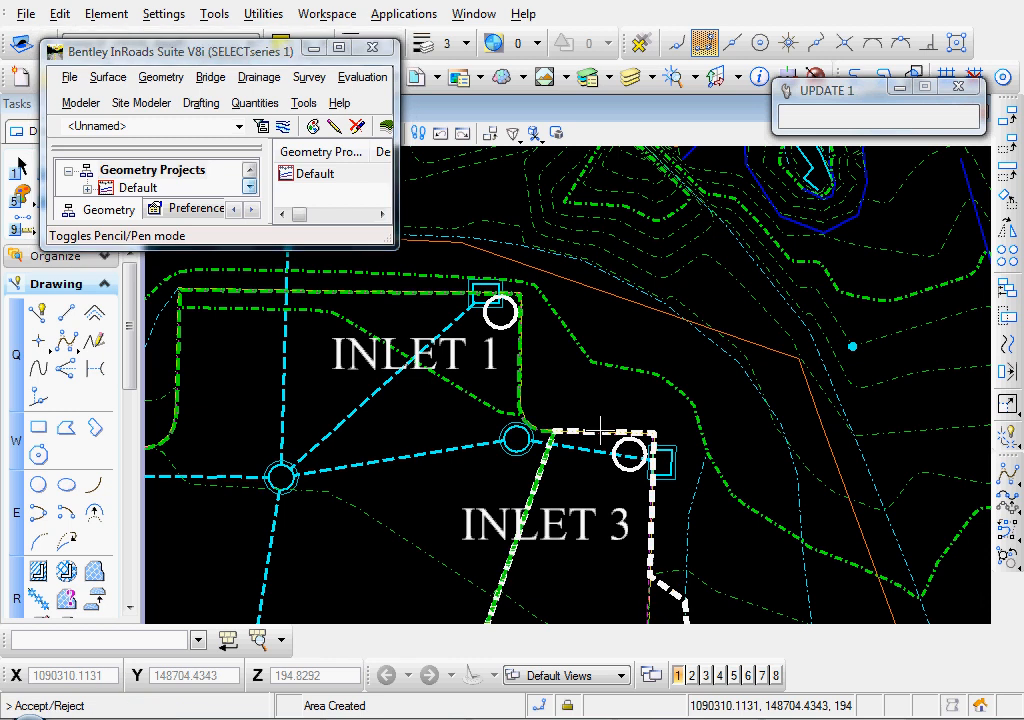
click(588, 558)
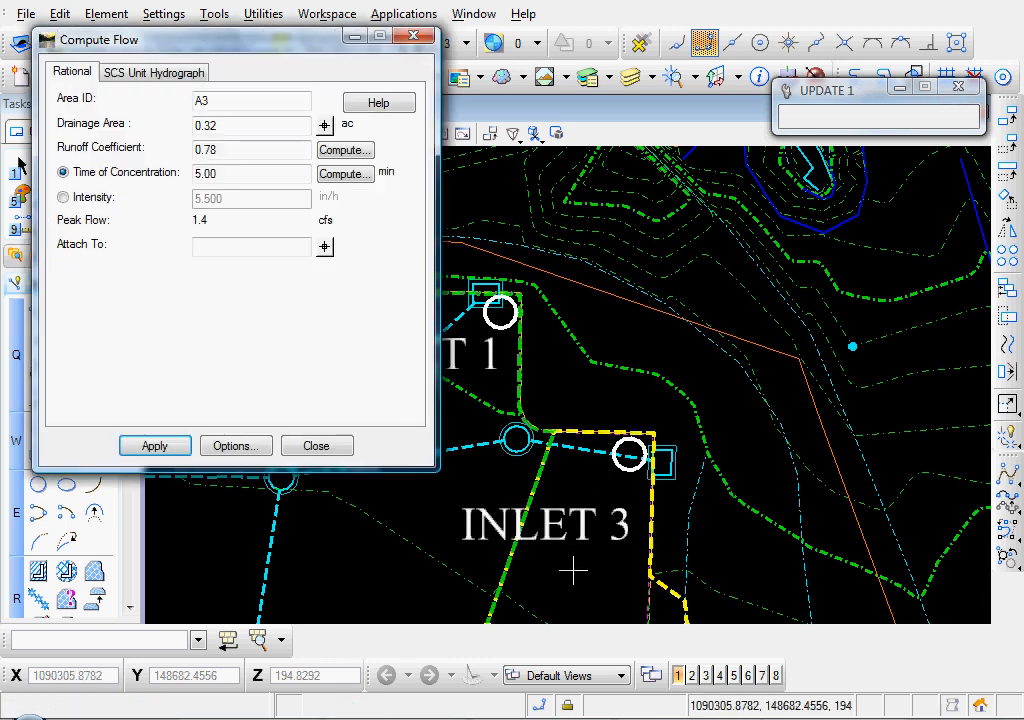
Attach area A3 to inlet IN3 by identifying the Inlet 3 structure in the drawing, and create the drainage area
click(325, 248)
scroll(660, 470, up, 3)
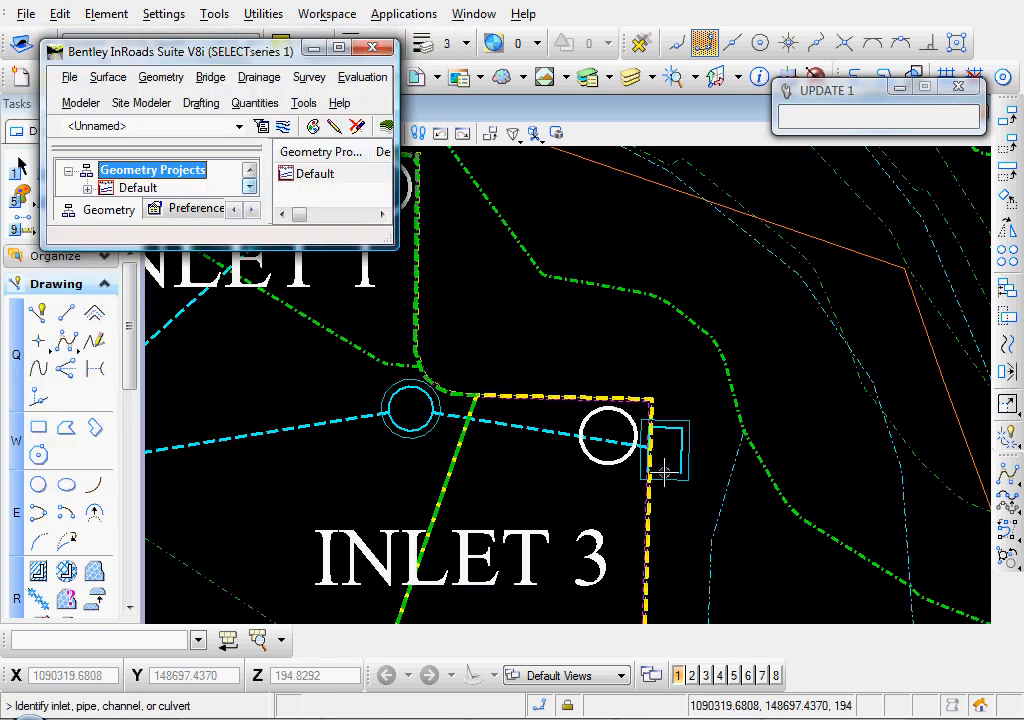
click(663, 472)
click(665, 515)
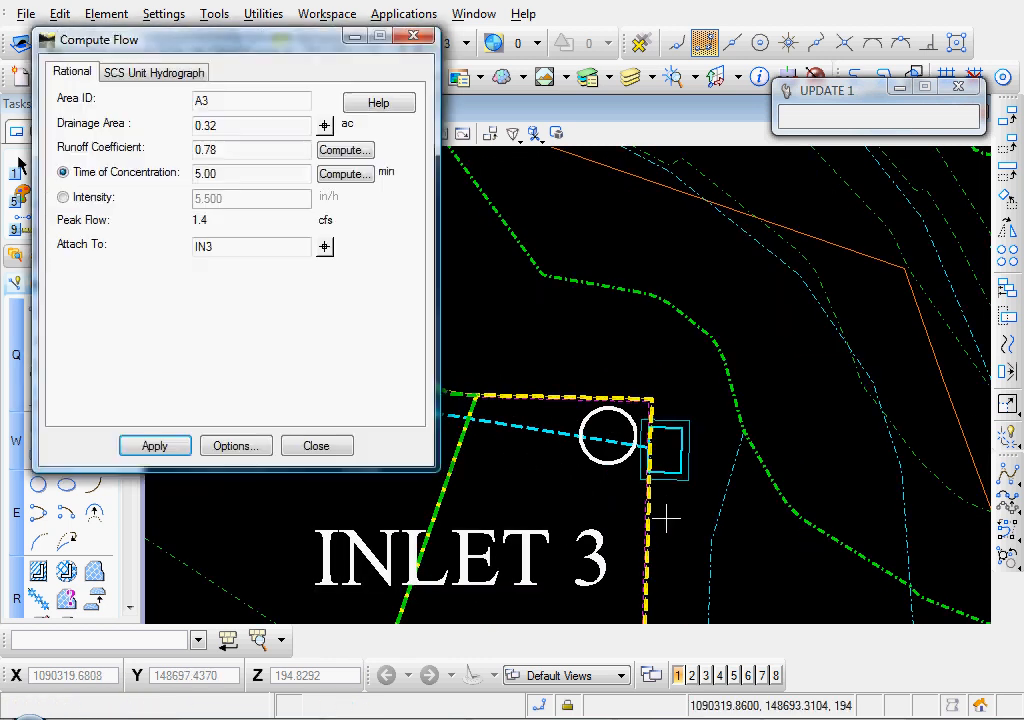
click(165, 448)
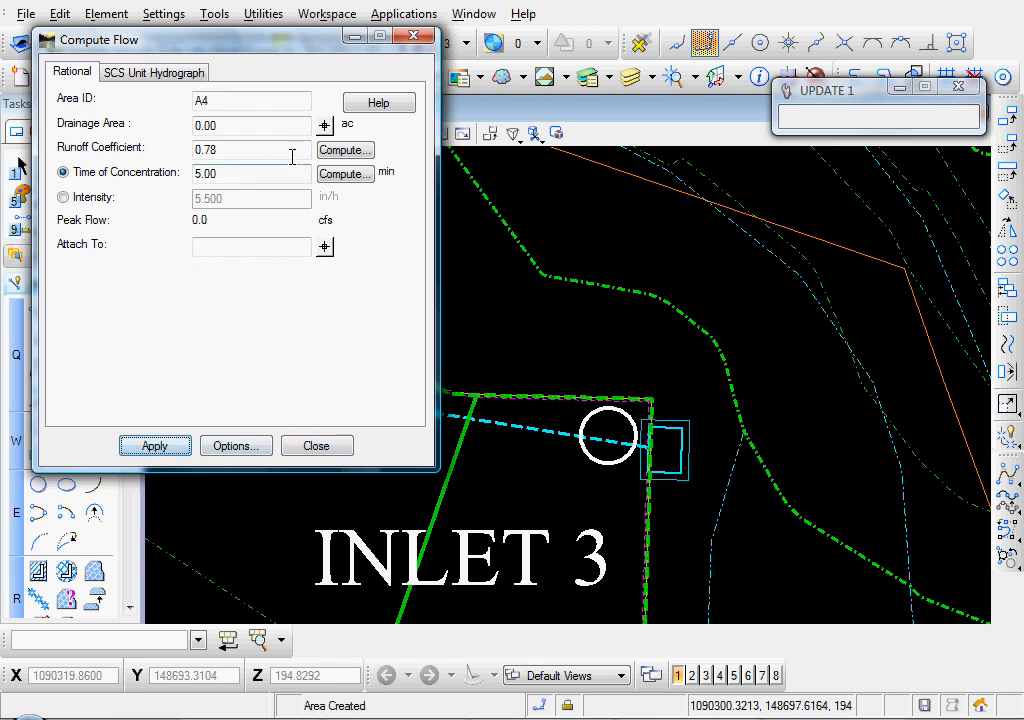
Take the drainage area for A4 from the long yellow boundary running from Inlet 4 down towards Inlets 8 and 9
click(325, 126)
scroll(496, 389, down, 3)
middle_drag(496, 389, 753, 170)
middle_drag(357, 523, 485, 446)
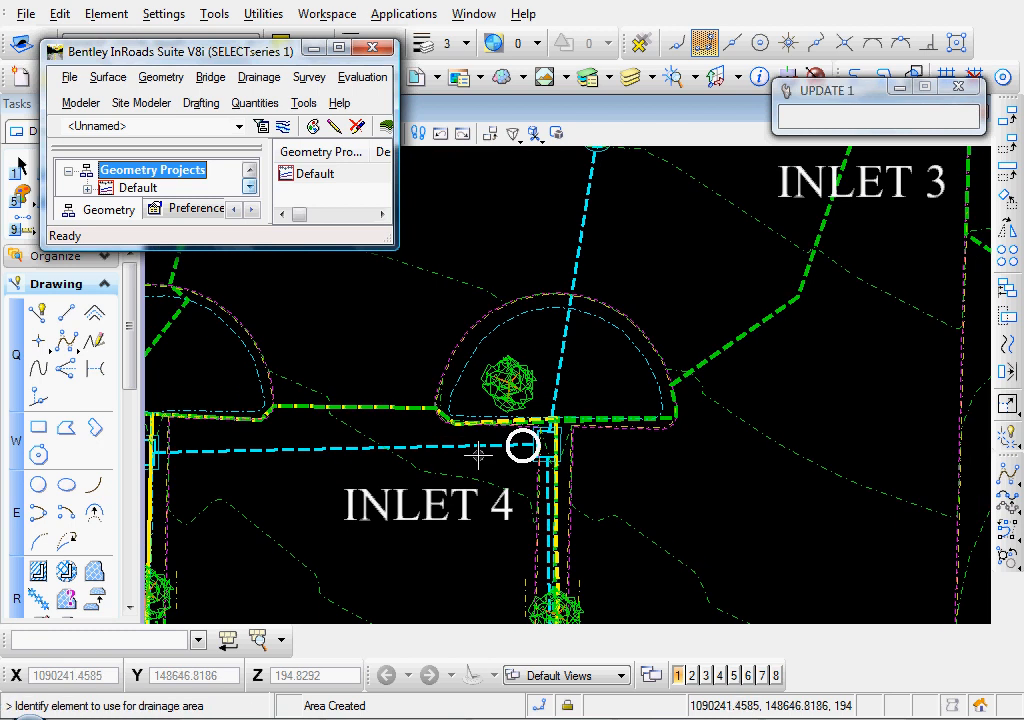
middle_drag(482, 492, 499, 459)
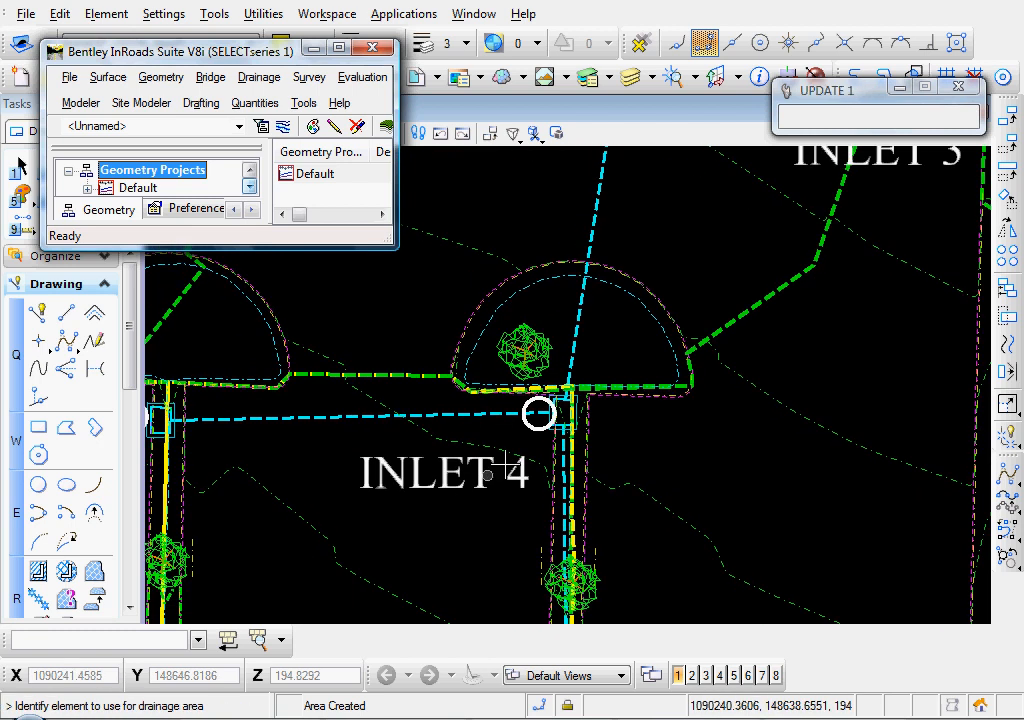
click(571, 476)
scroll(462, 510, down, 2)
mouse_move(458, 512)
middle_down()
mouse_move(456, 485)
mouse_move(573, 280)
middle_up()
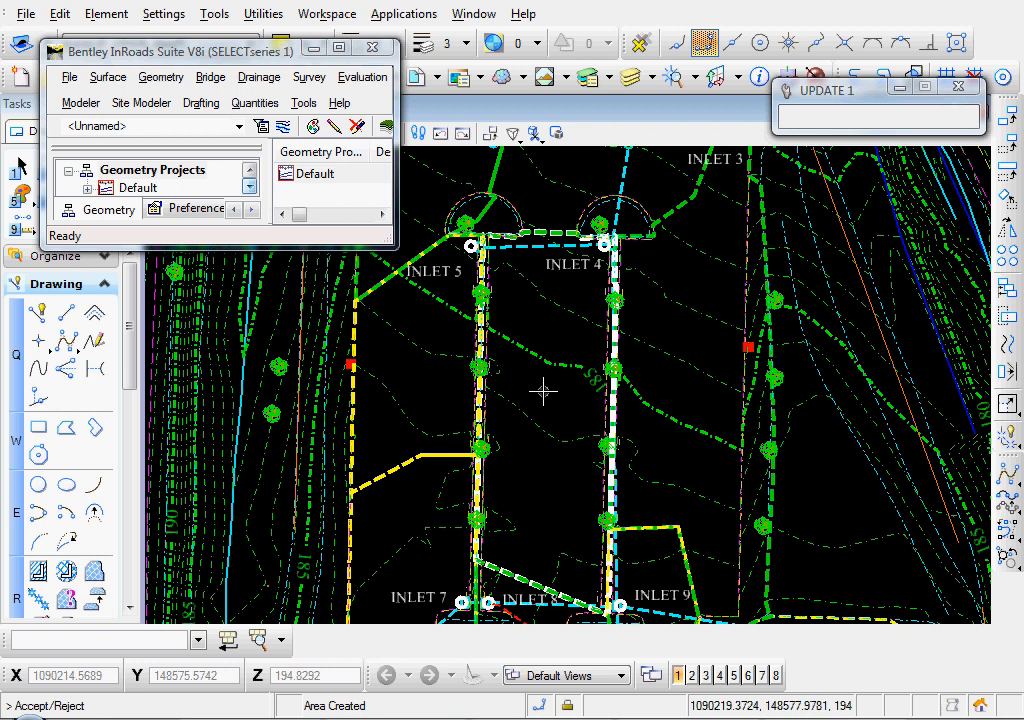
Attach area A4 to inlet IN4 by identifying the Inlet 4 structure, create the drainage area, and close the flow computation
click(324, 248)
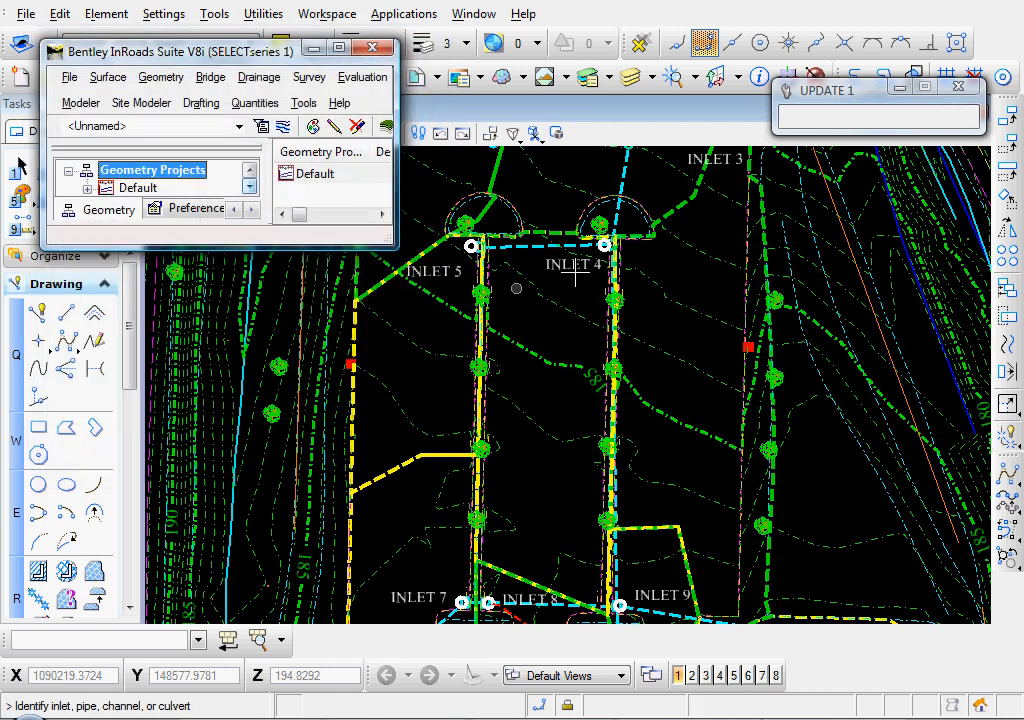
scroll(628, 212, up, 4)
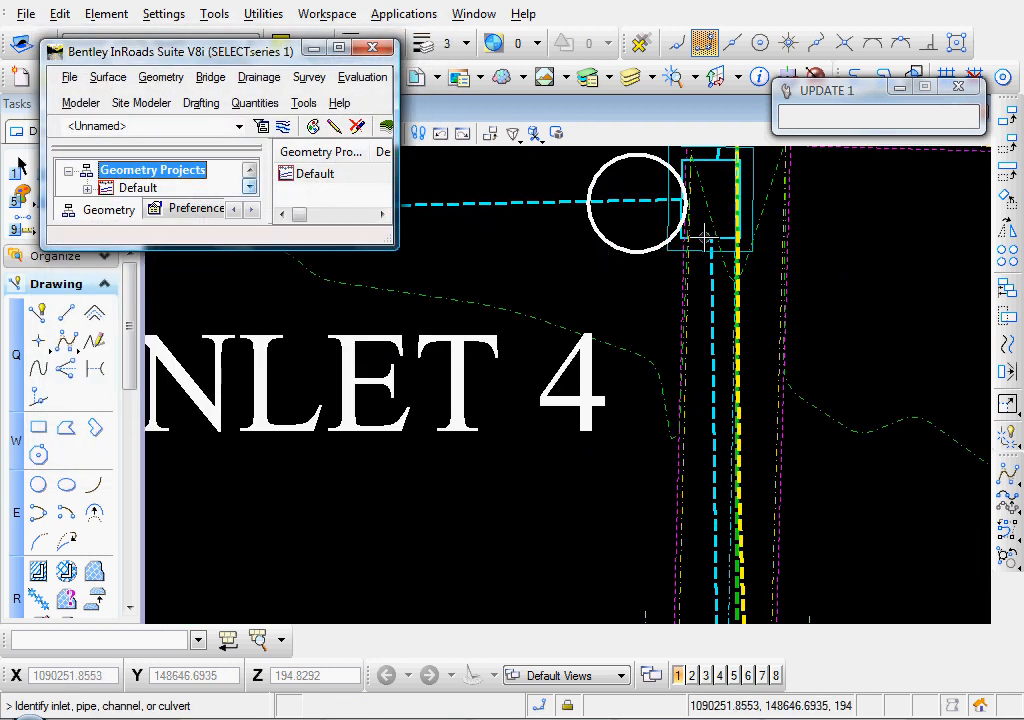
click(707, 236)
click(619, 301)
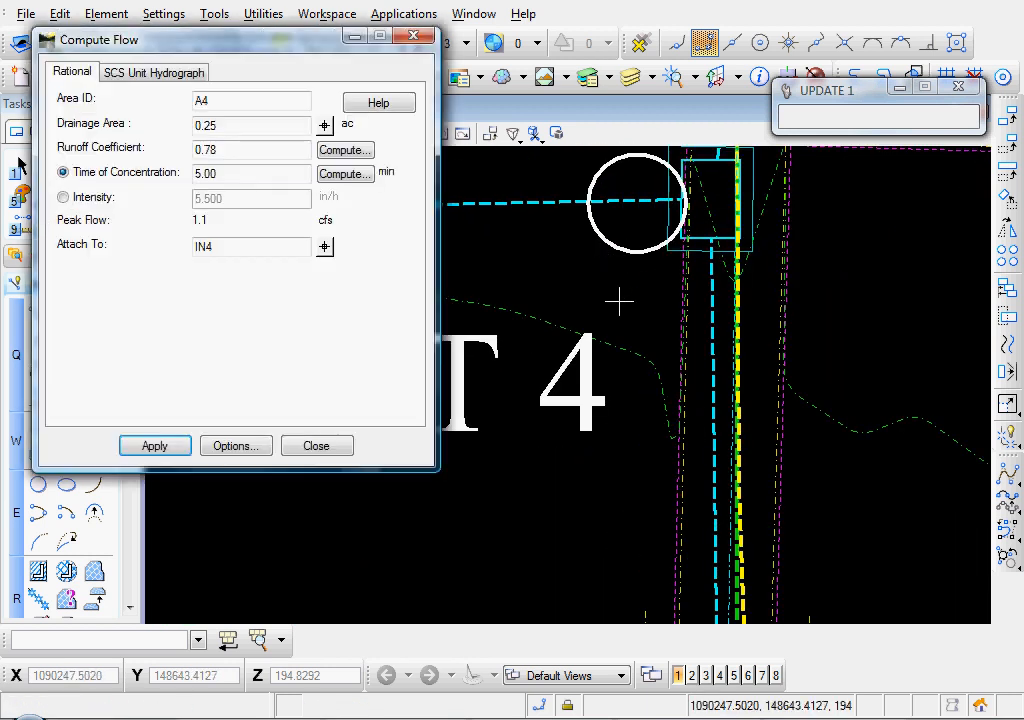
click(146, 452)
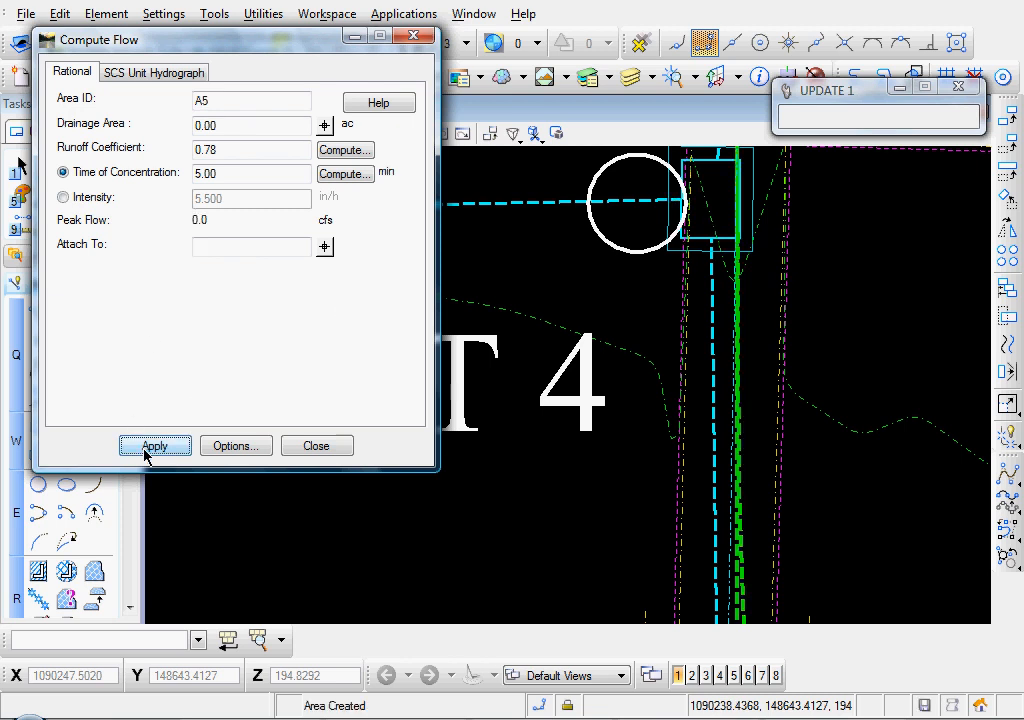
click(315, 447)
Examine the drainage area boundaries around Inlets 4 and 5 and along the long strip running down from them
scroll(331, 514, down, 3)
middle_drag(343, 539, 567, 352)
middle_drag(503, 498, 505, 370)
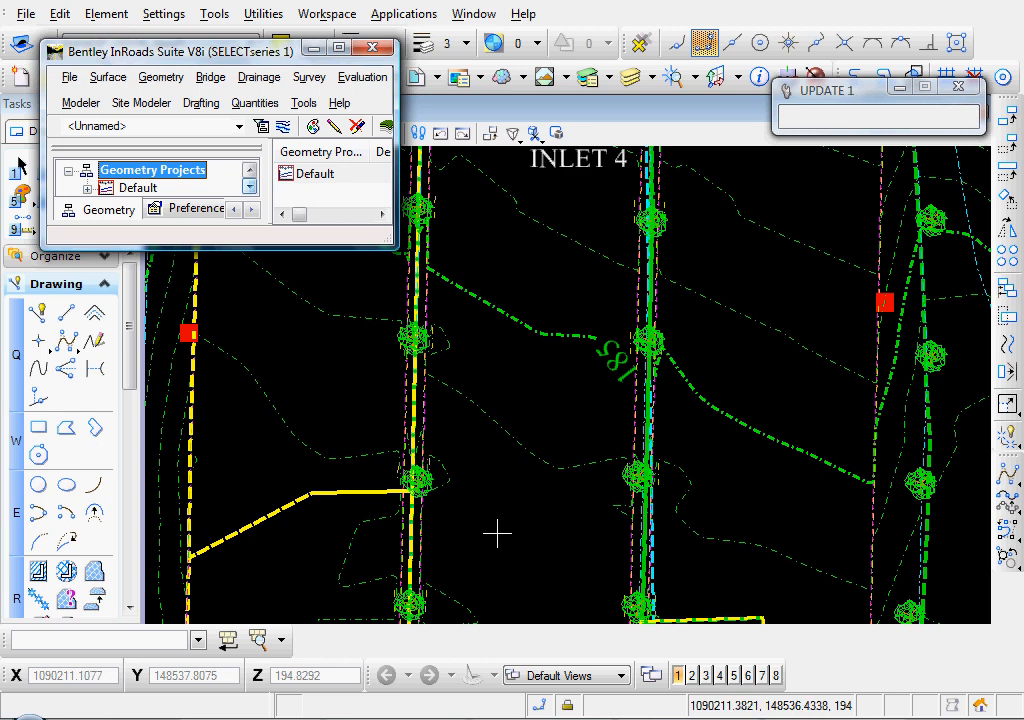
middle_drag(497, 534, 521, 439)
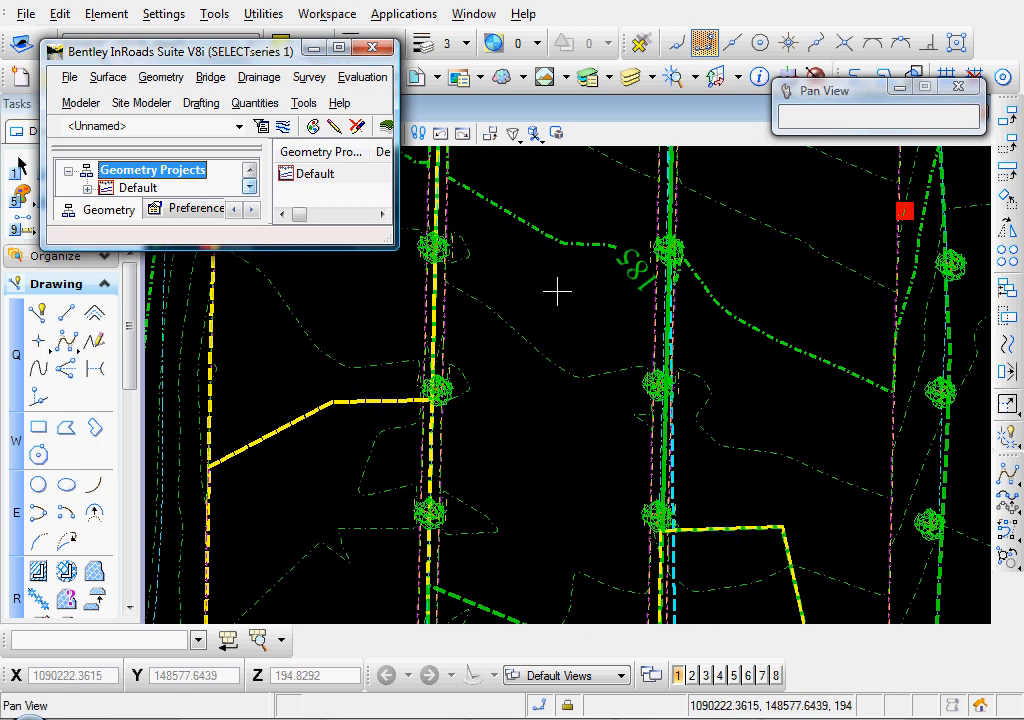
middle_drag(557, 291, 519, 430)
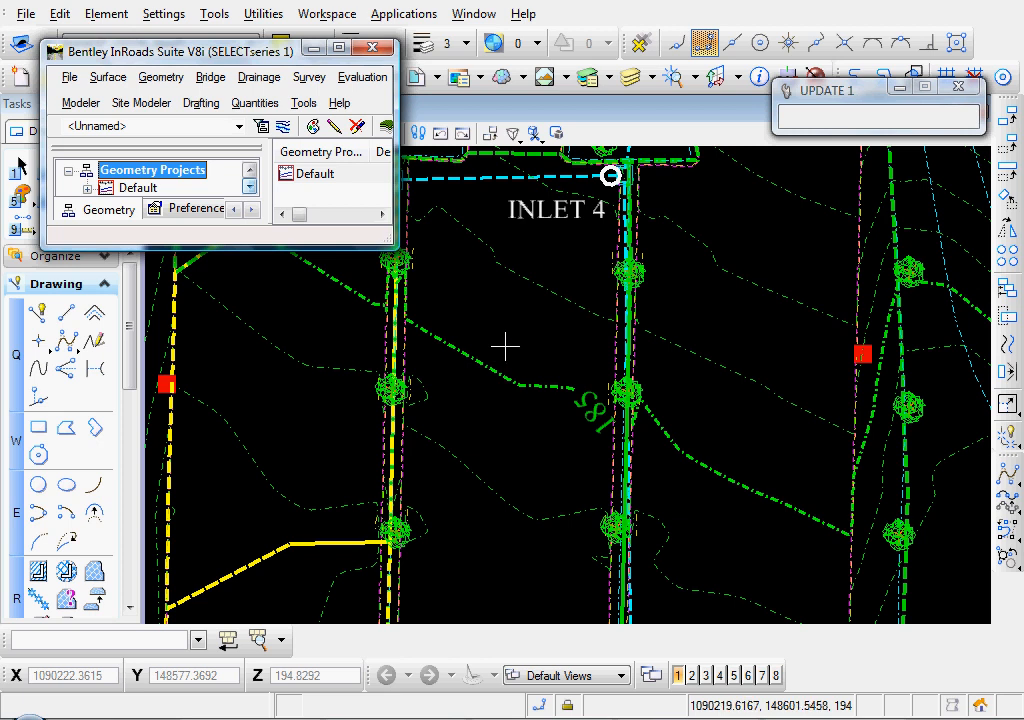
middle_drag(505, 346, 482, 403)
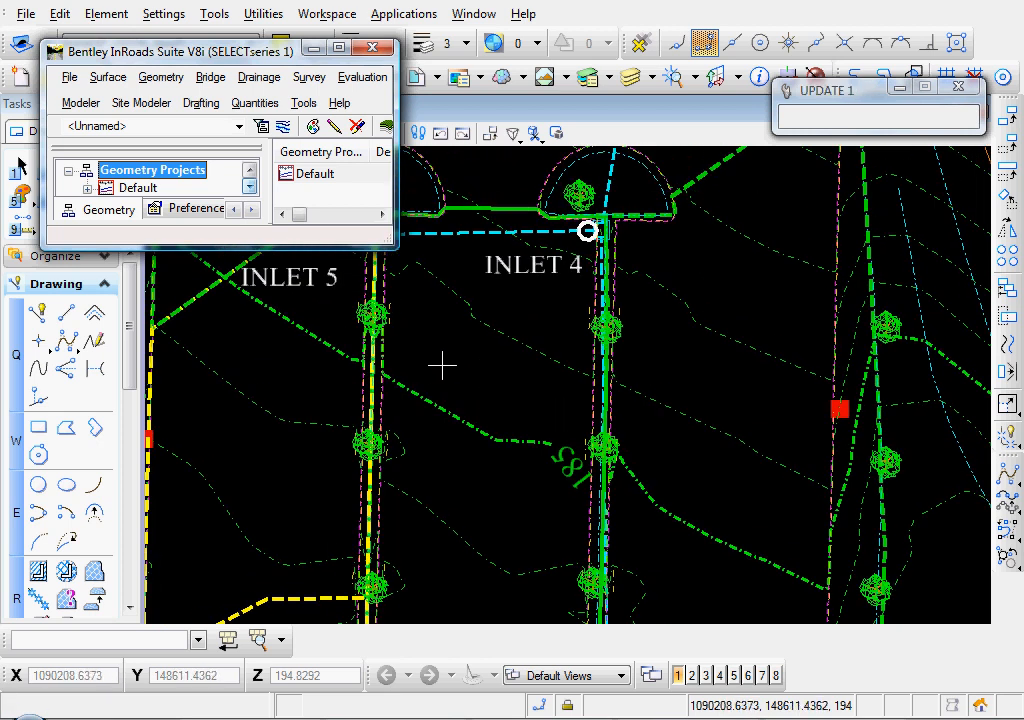